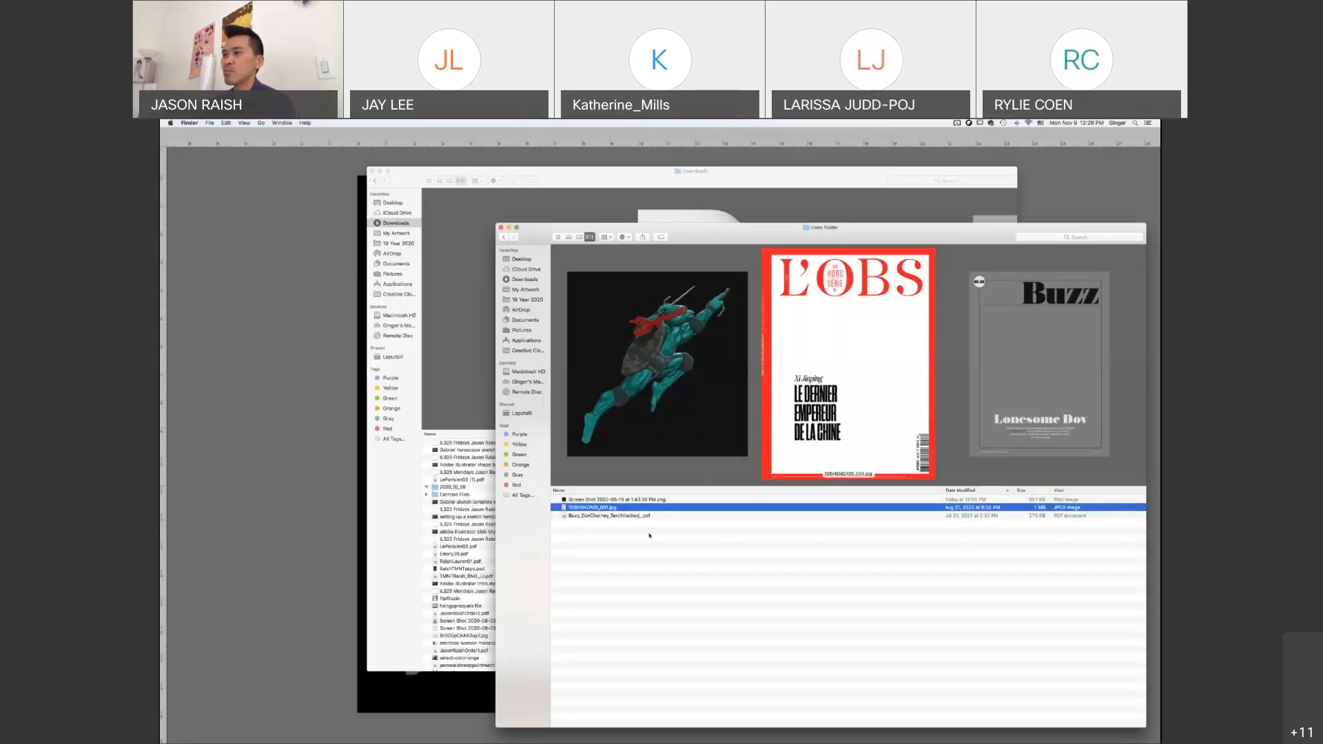
Open the L'OBS cover JPEG from the class folder in Photoshop and show it enlarged in full-screen view with the panels visible
click(604, 516)
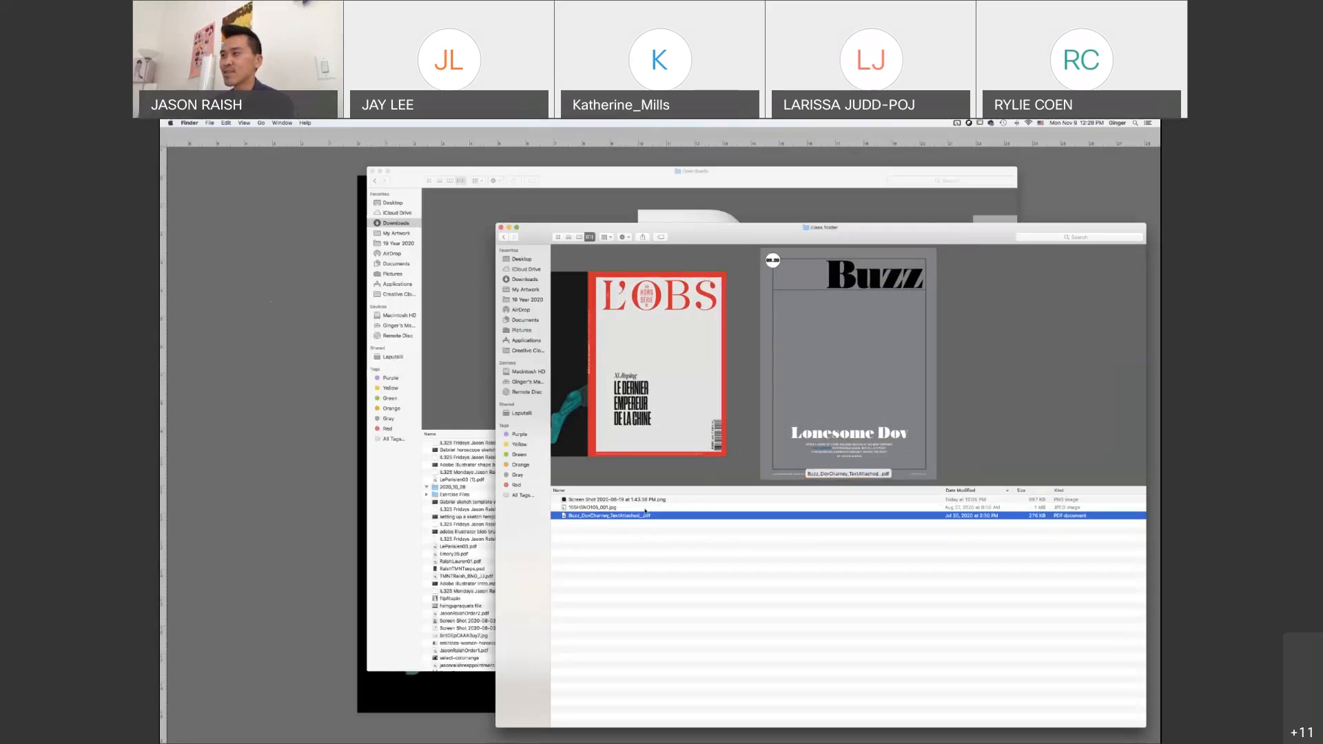
click(597, 508)
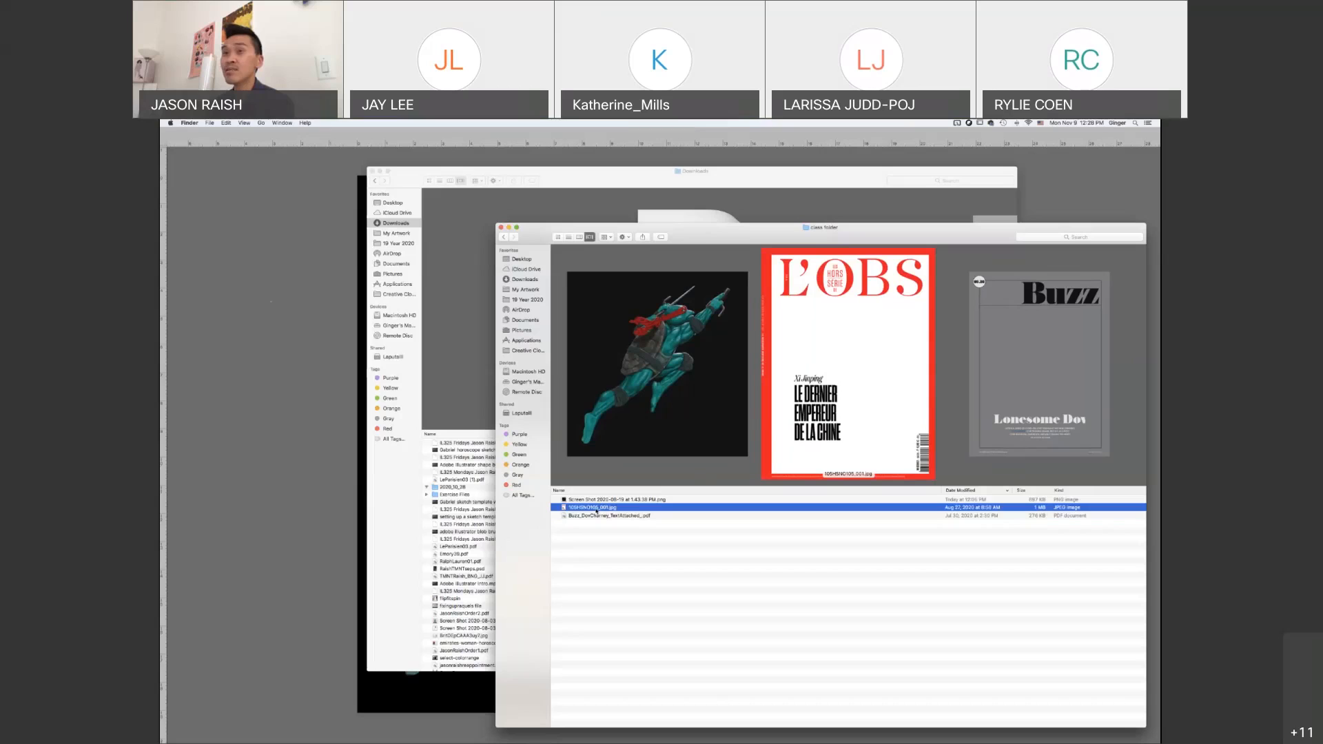
drag(161, 388, 175, 302)
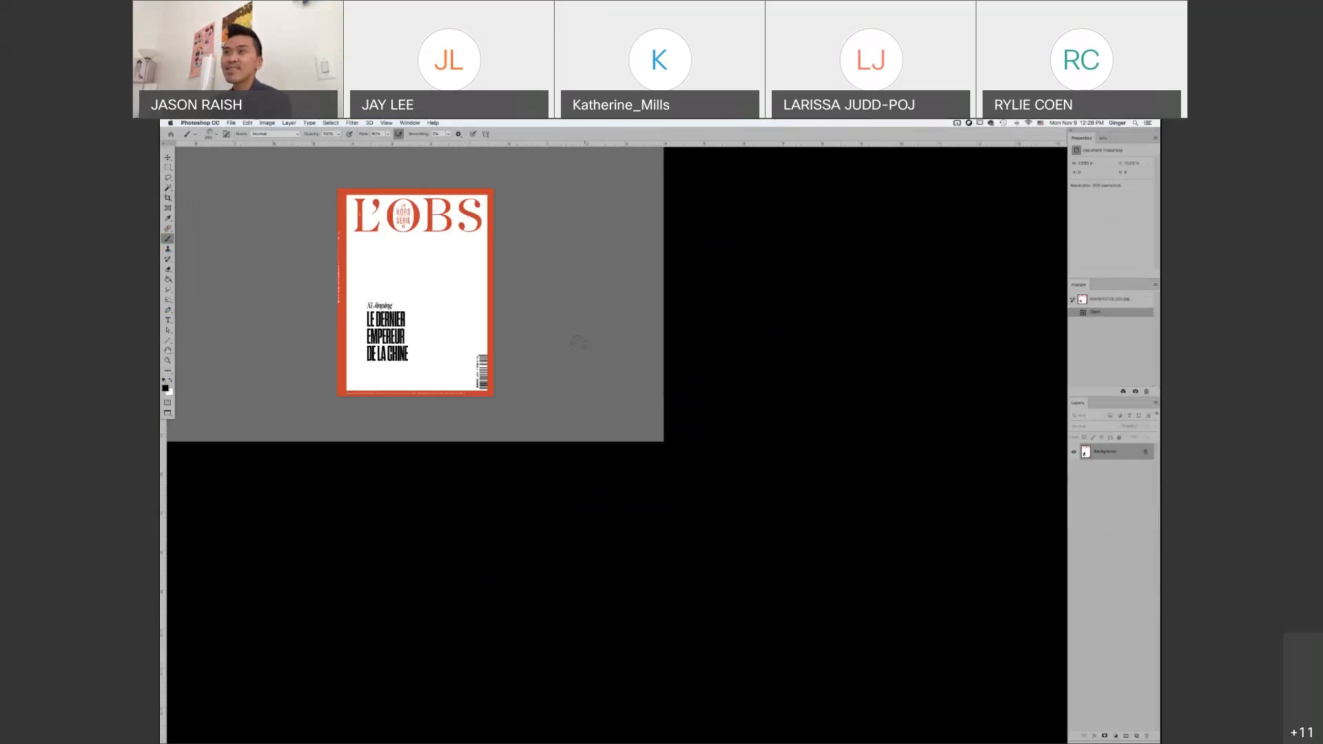
key(f)
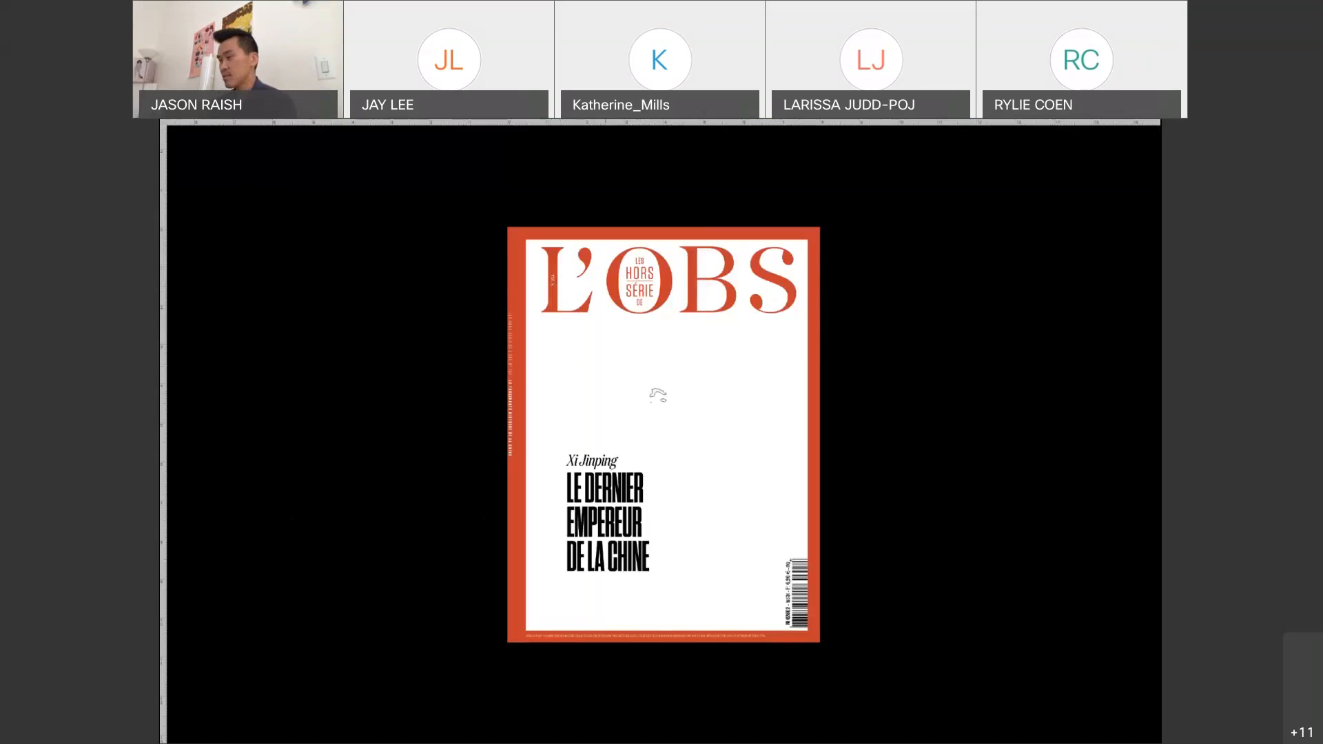
key(ctrl+plus)
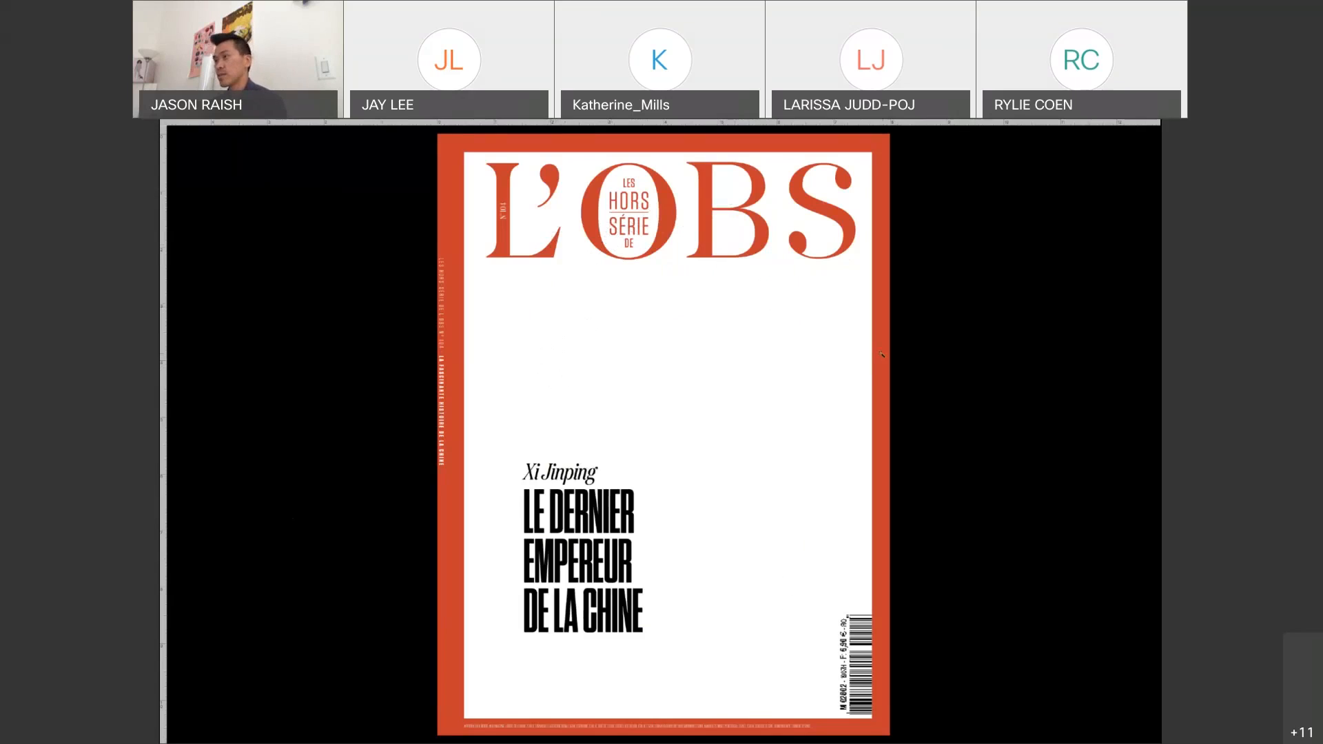
key(Tab)
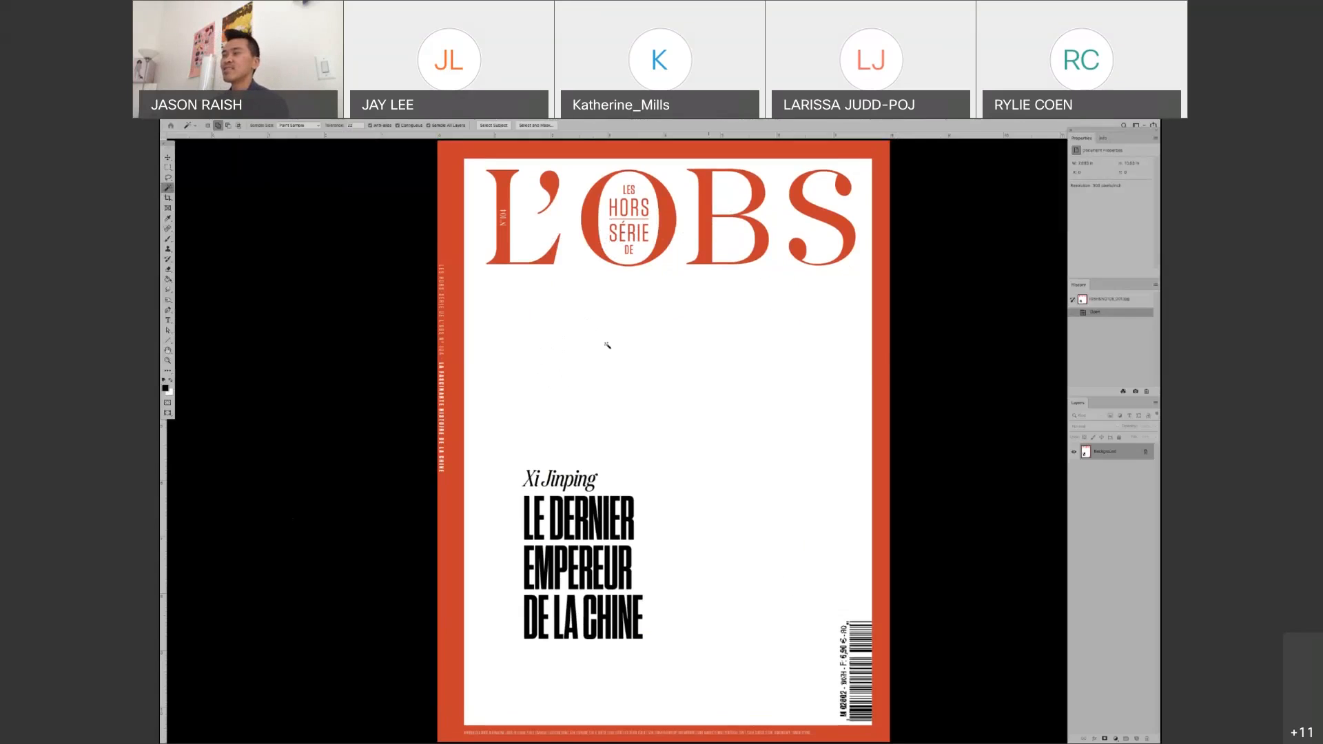
Select the cover's white background with the Magic Wand and check the selection in Quick Mask mode
click(559, 316)
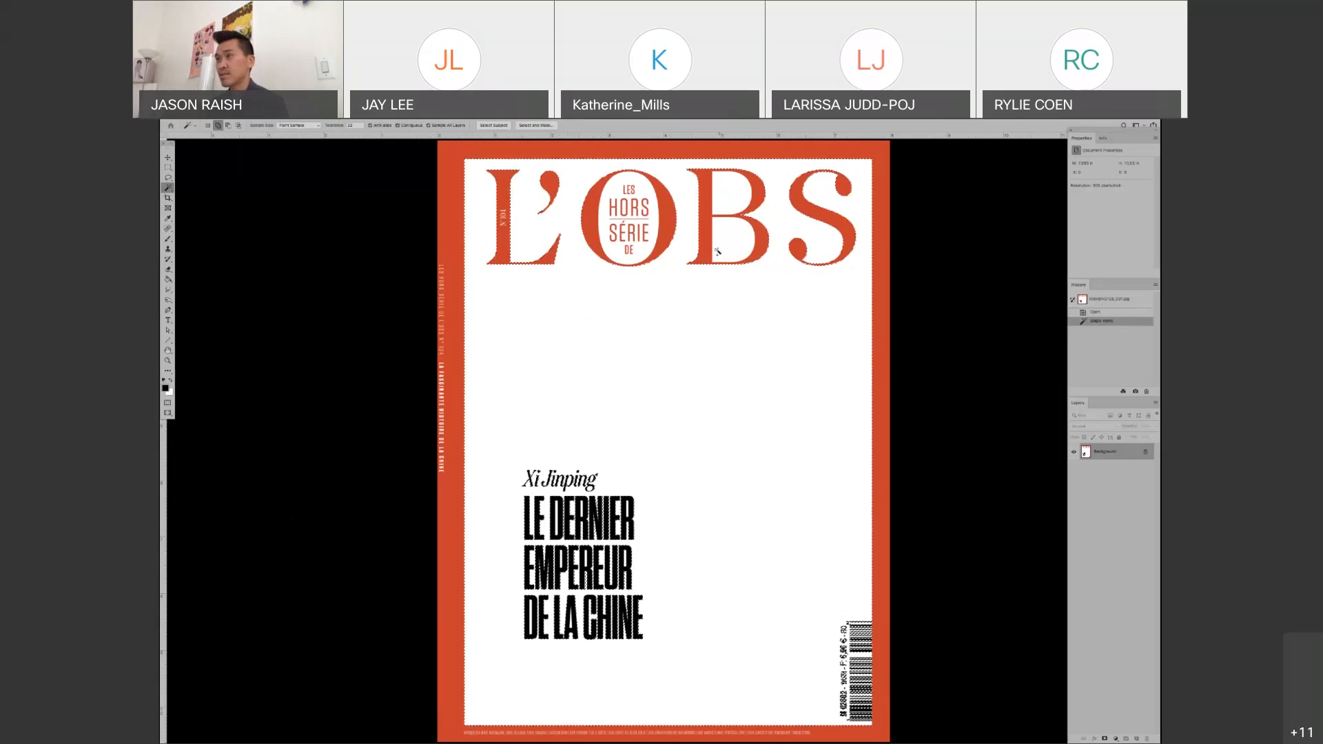
key(q)
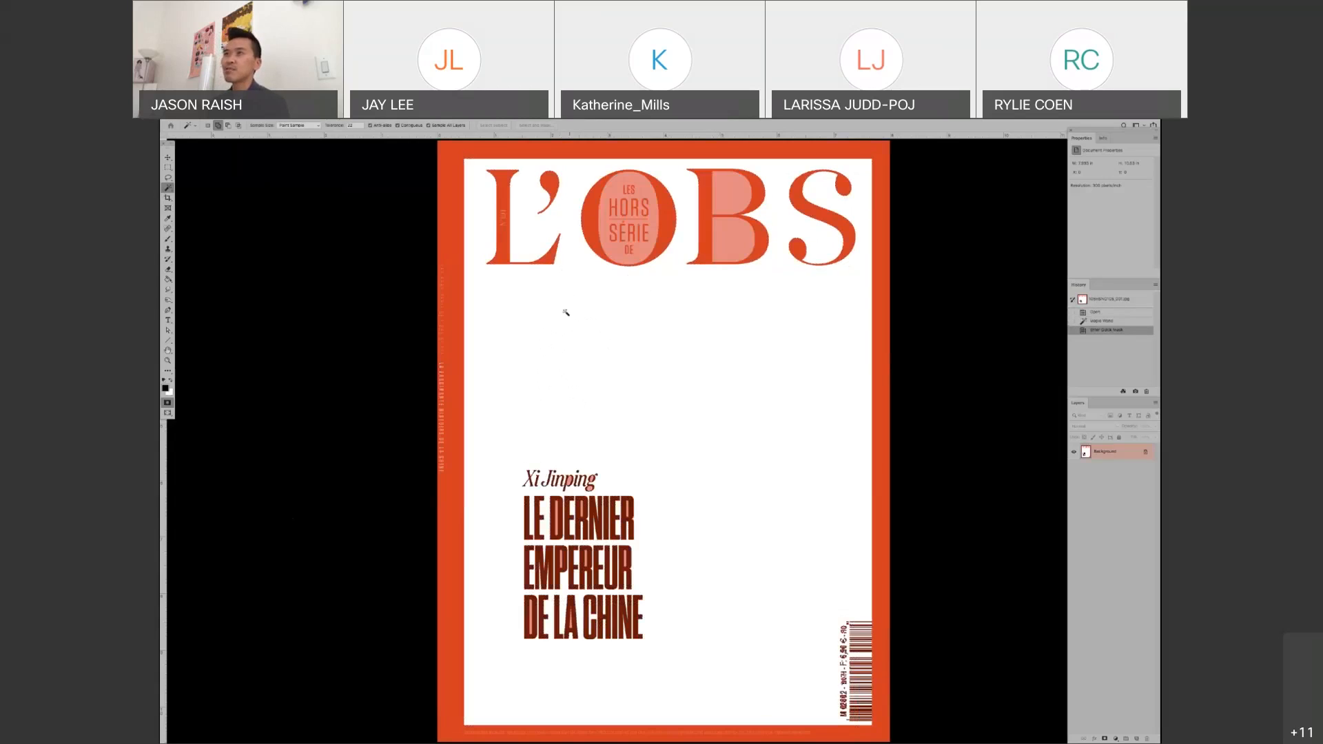
key(q)
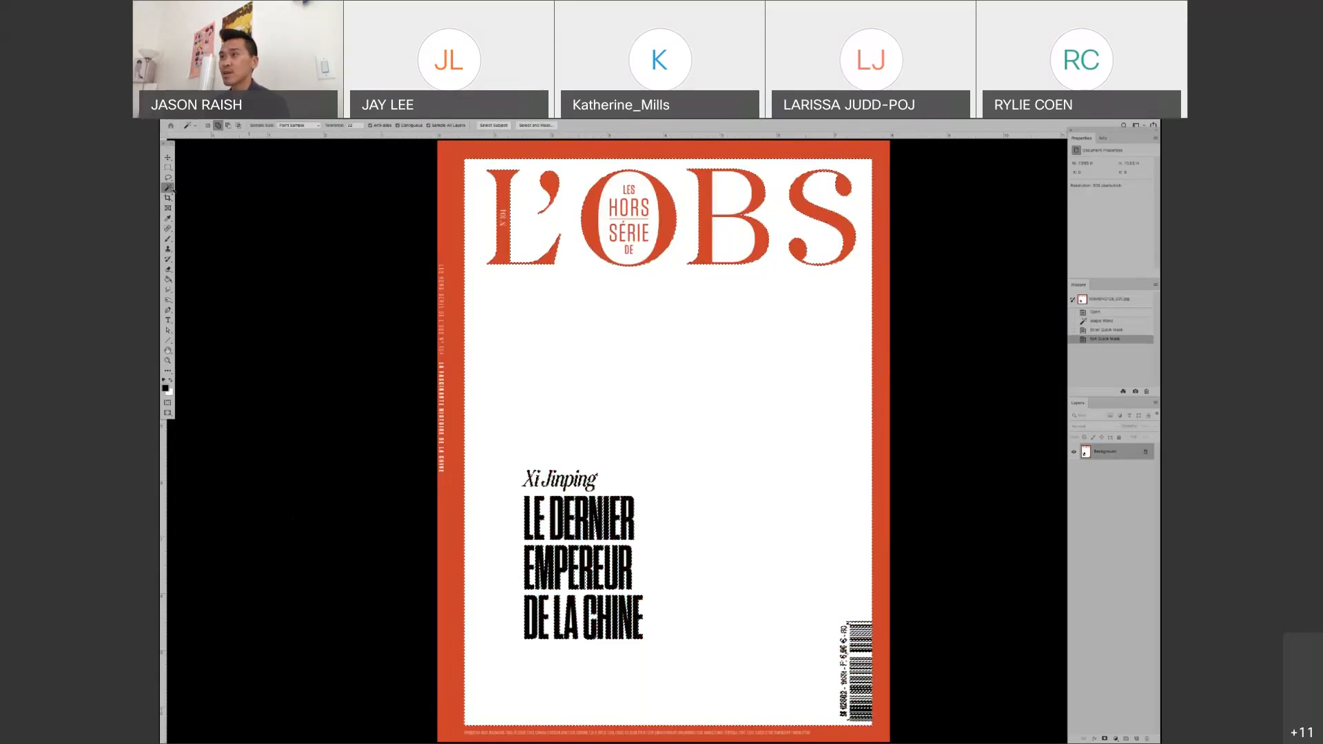
click(612, 339)
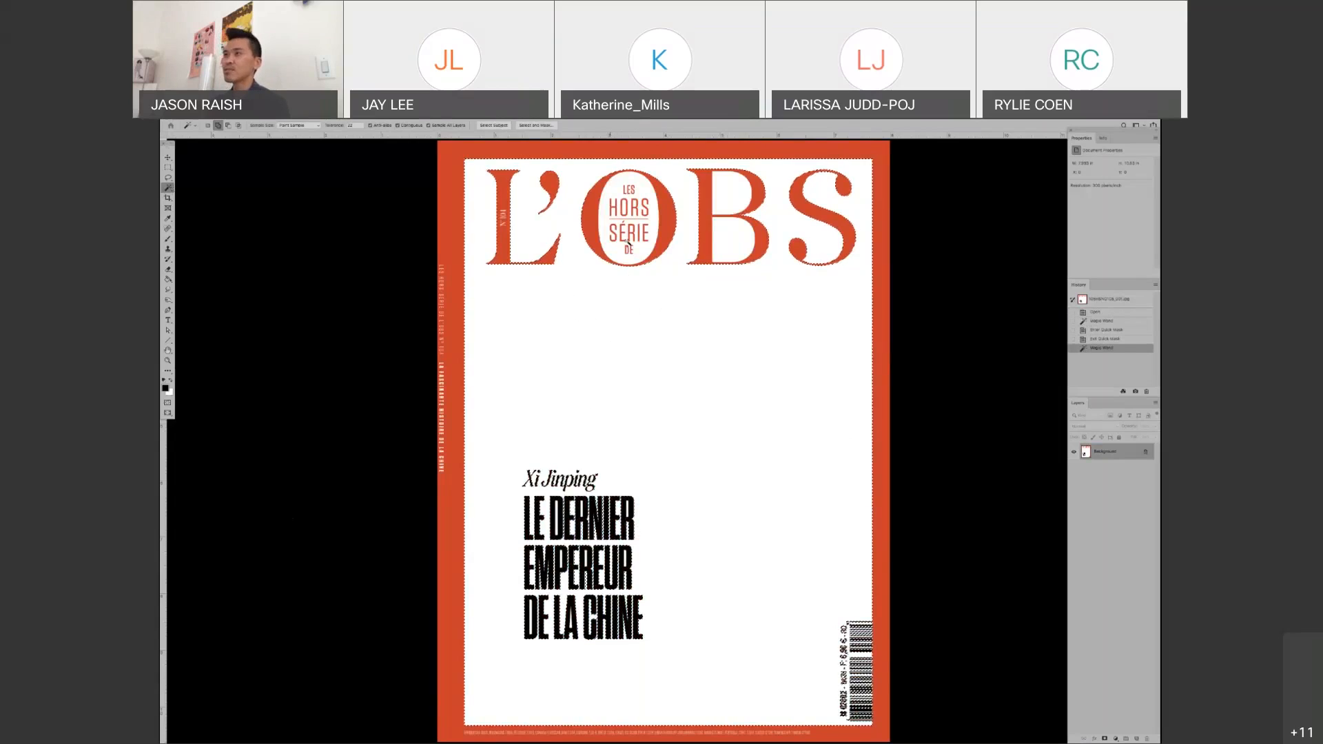
key(q)
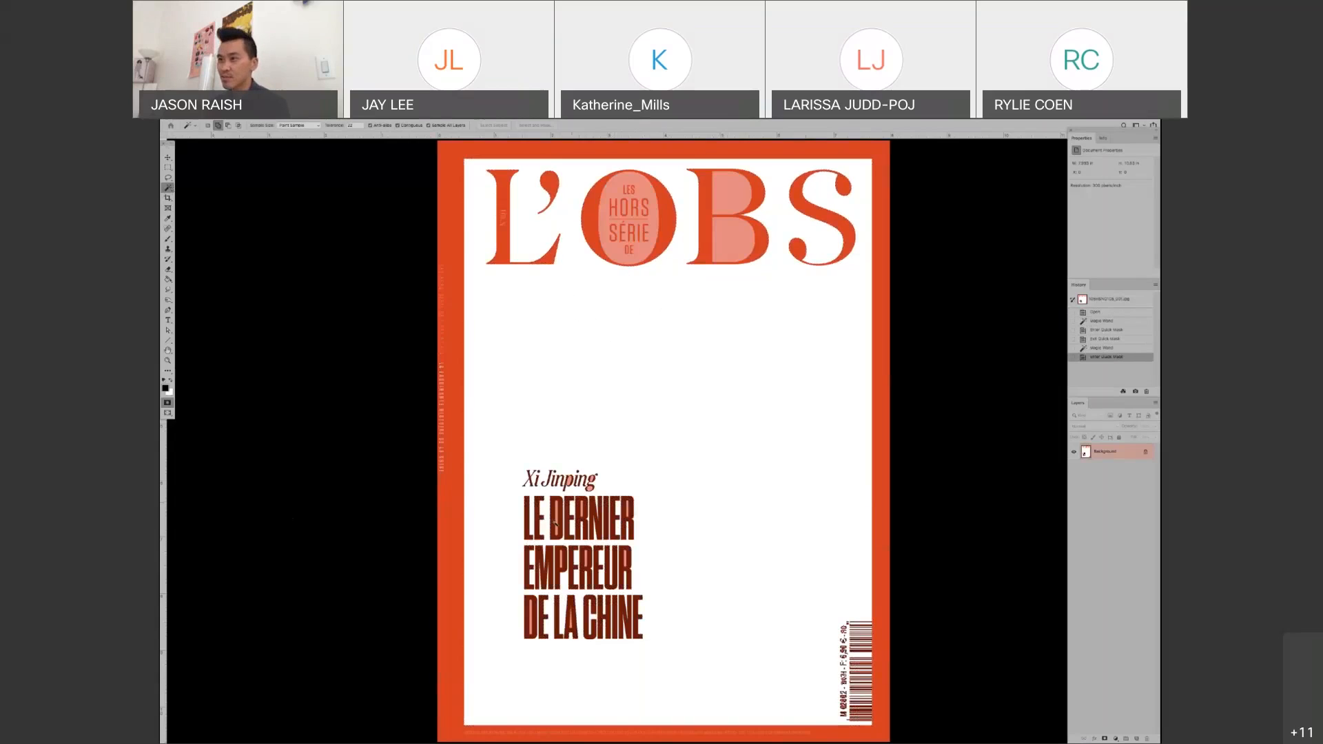
key(q)
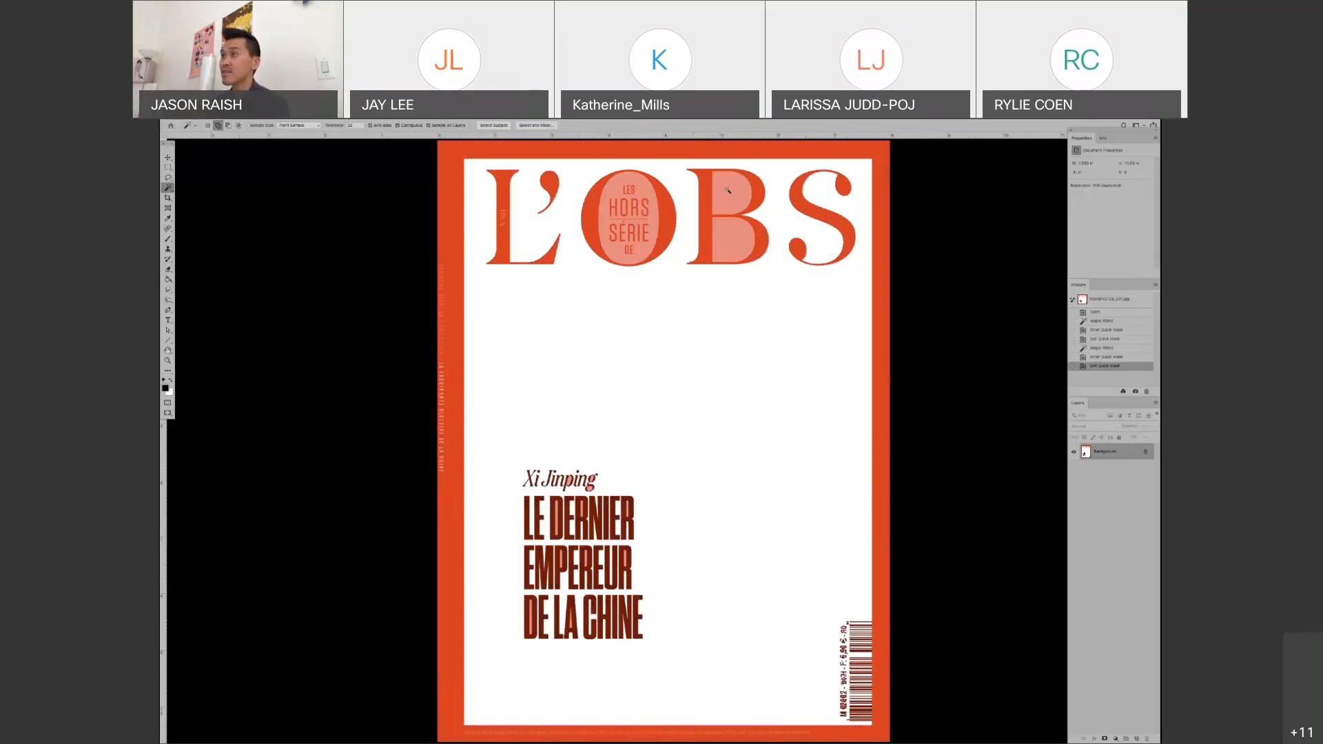
Add the white areas inside the masthead's B and O to the selection and check it in Quick Mask mode
click(729, 197)
click(615, 187)
click(635, 220)
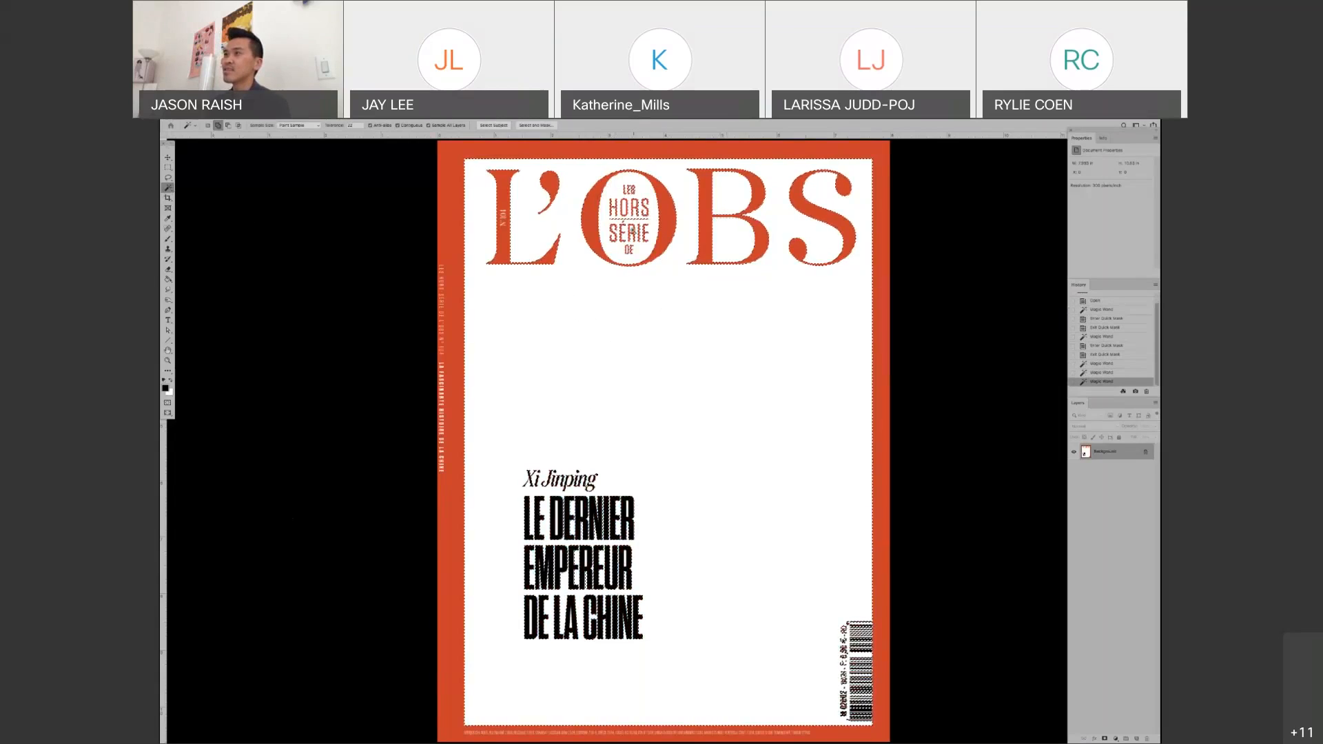
scroll(633, 228, up, 1)
scroll(632, 232, up, 1)
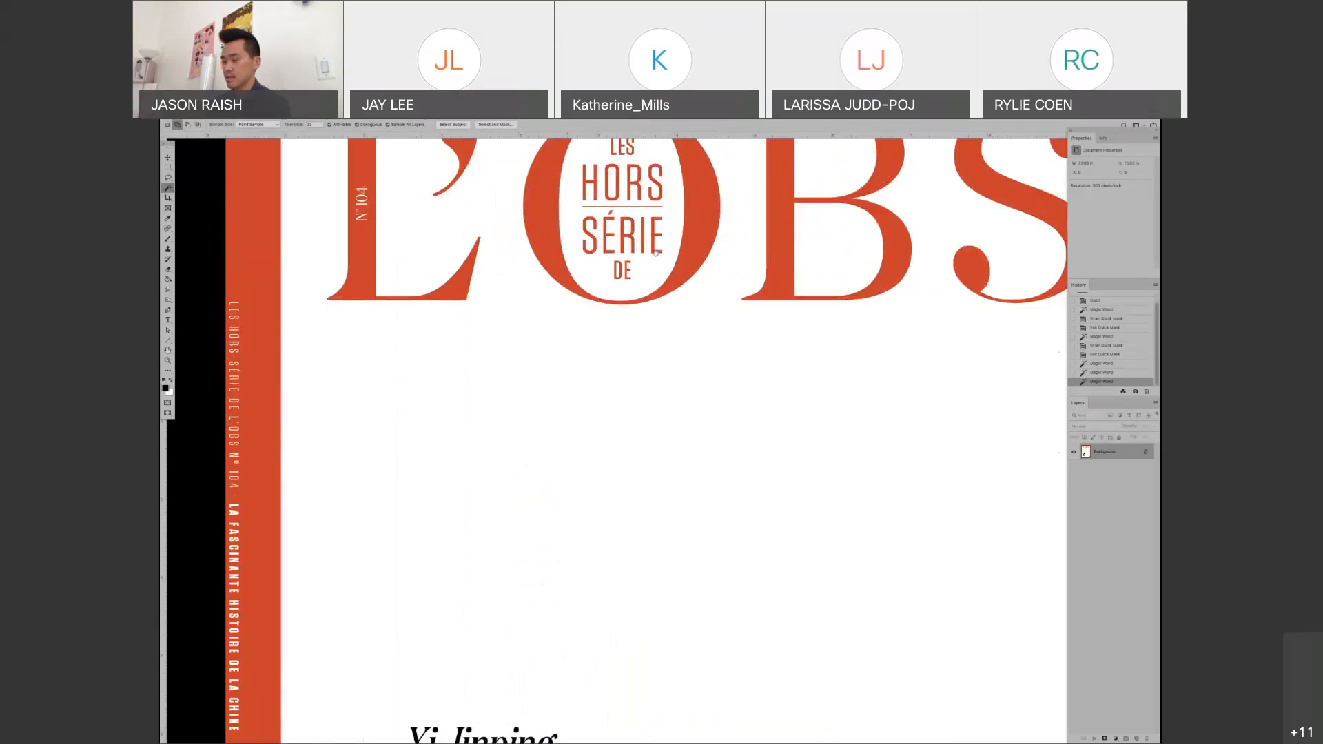
scroll(656, 253, up, 3)
key(q)
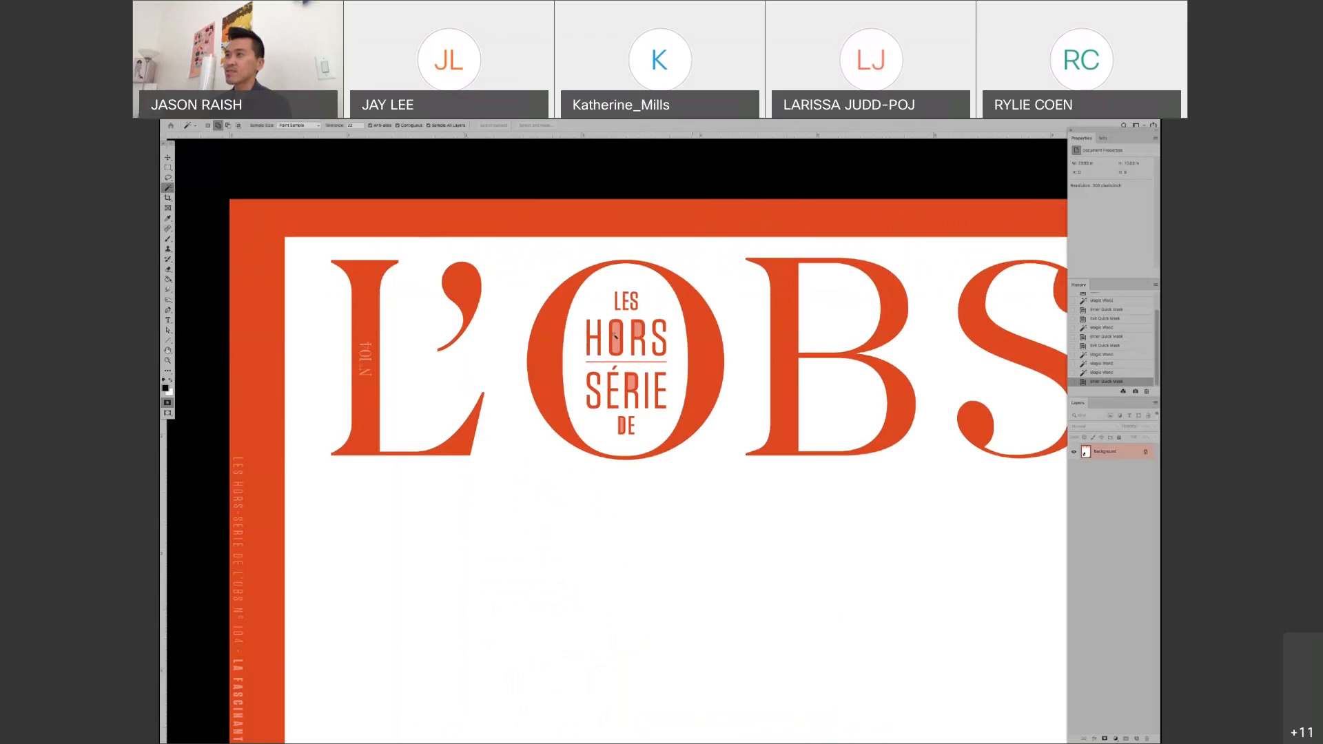
key(q)
Add the white insides of the small HORS and DE letters within the masthead's O to the selection
click(638, 331)
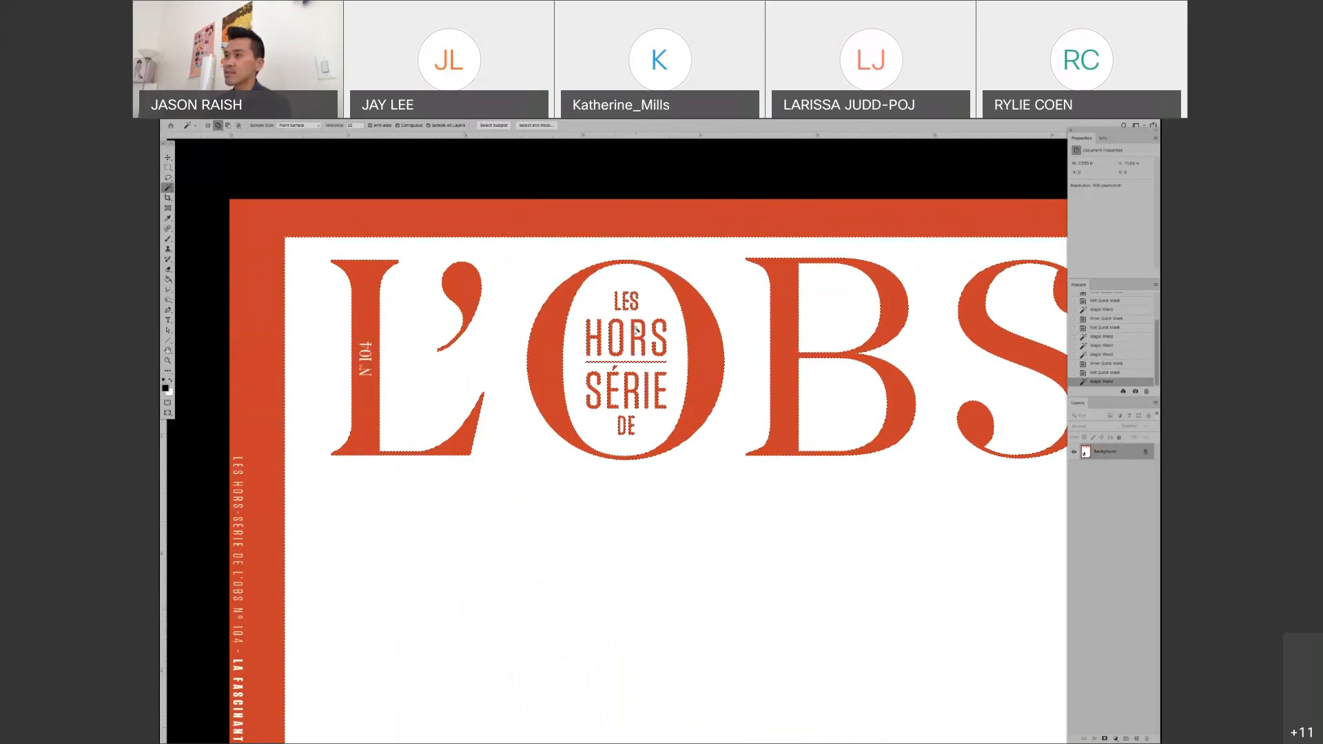
click(637, 331)
click(623, 426)
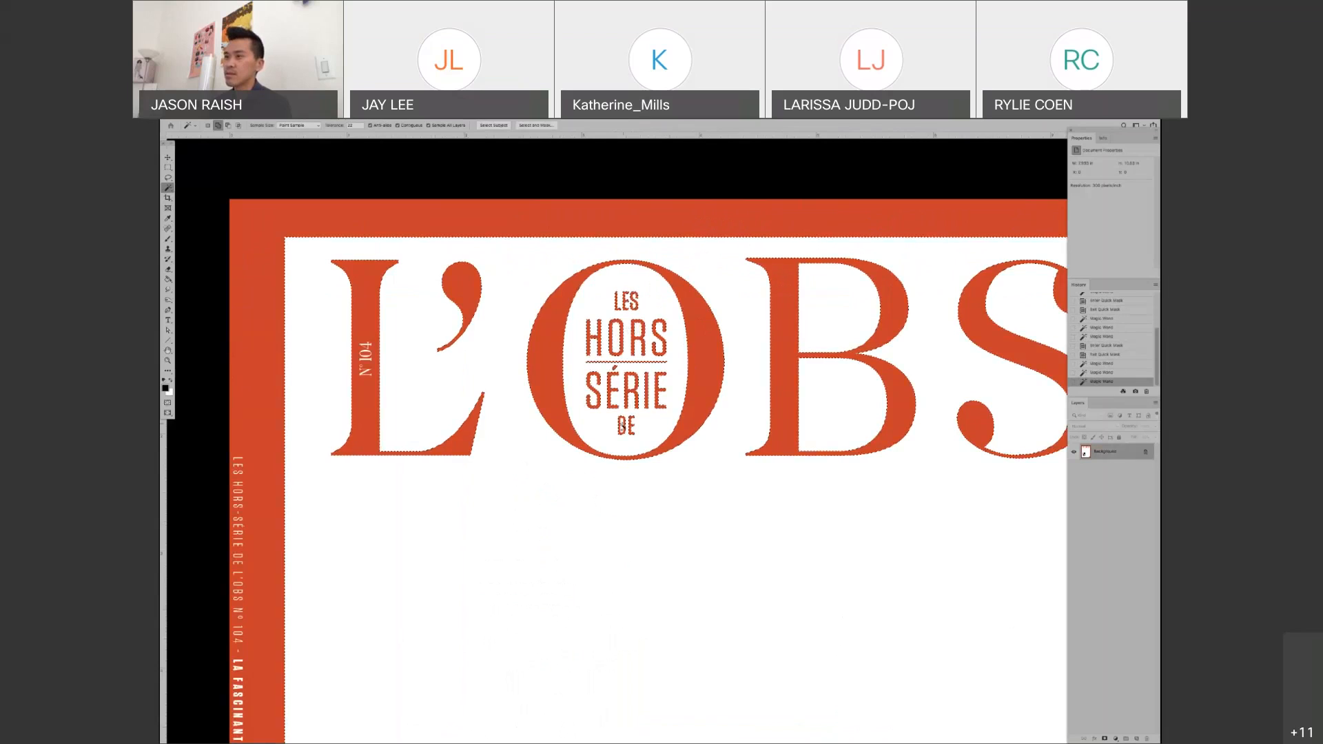
click(624, 425)
Add the enclosed white areas inside the black headline lettering to the Magic Wand selection
scroll(671, 441, down, 10)
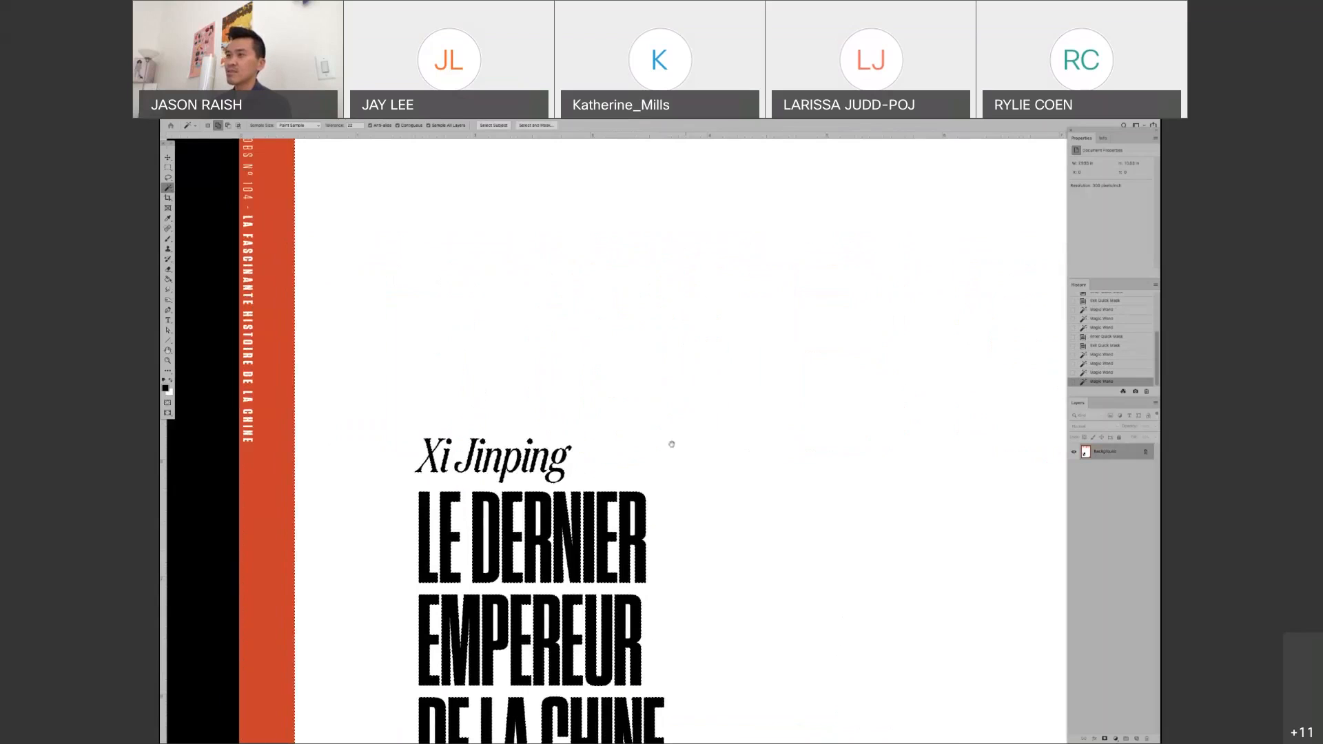
scroll(683, 336, down, 5)
drag(683, 336, 685, 337)
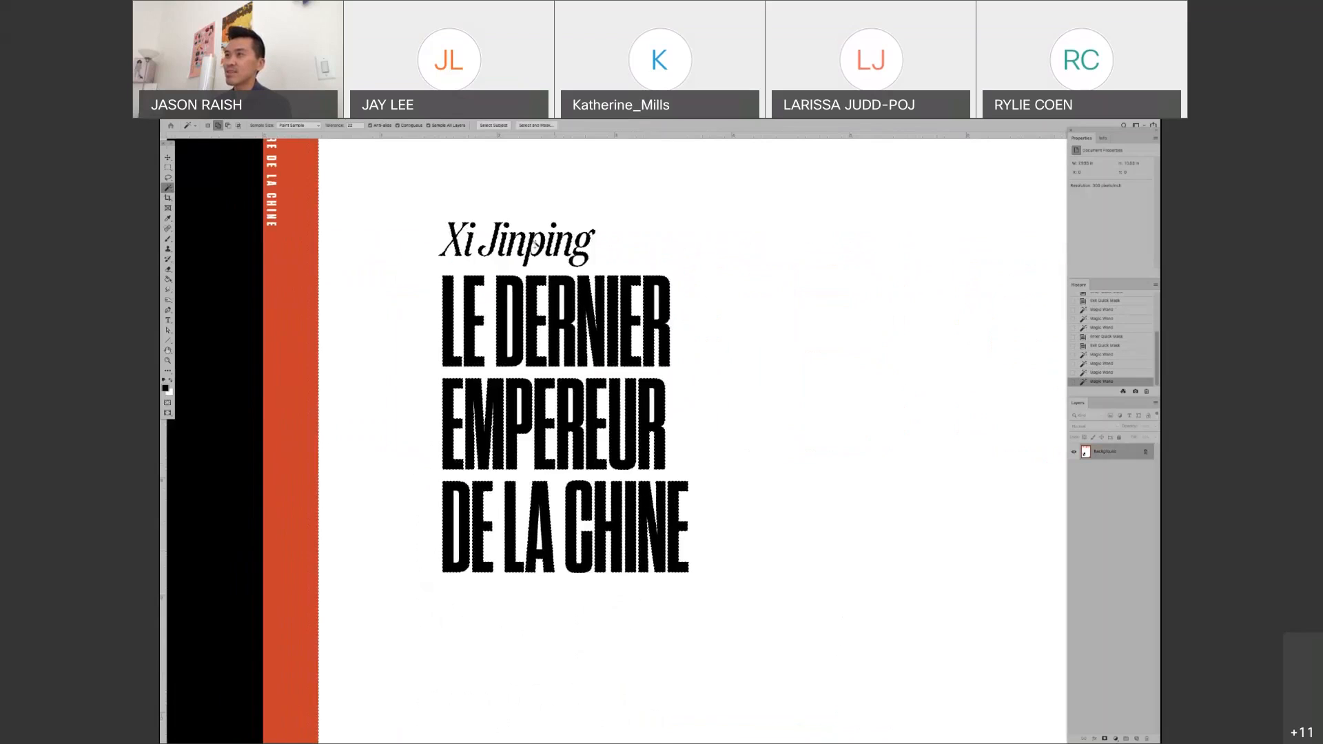
click(536, 249)
click(511, 337)
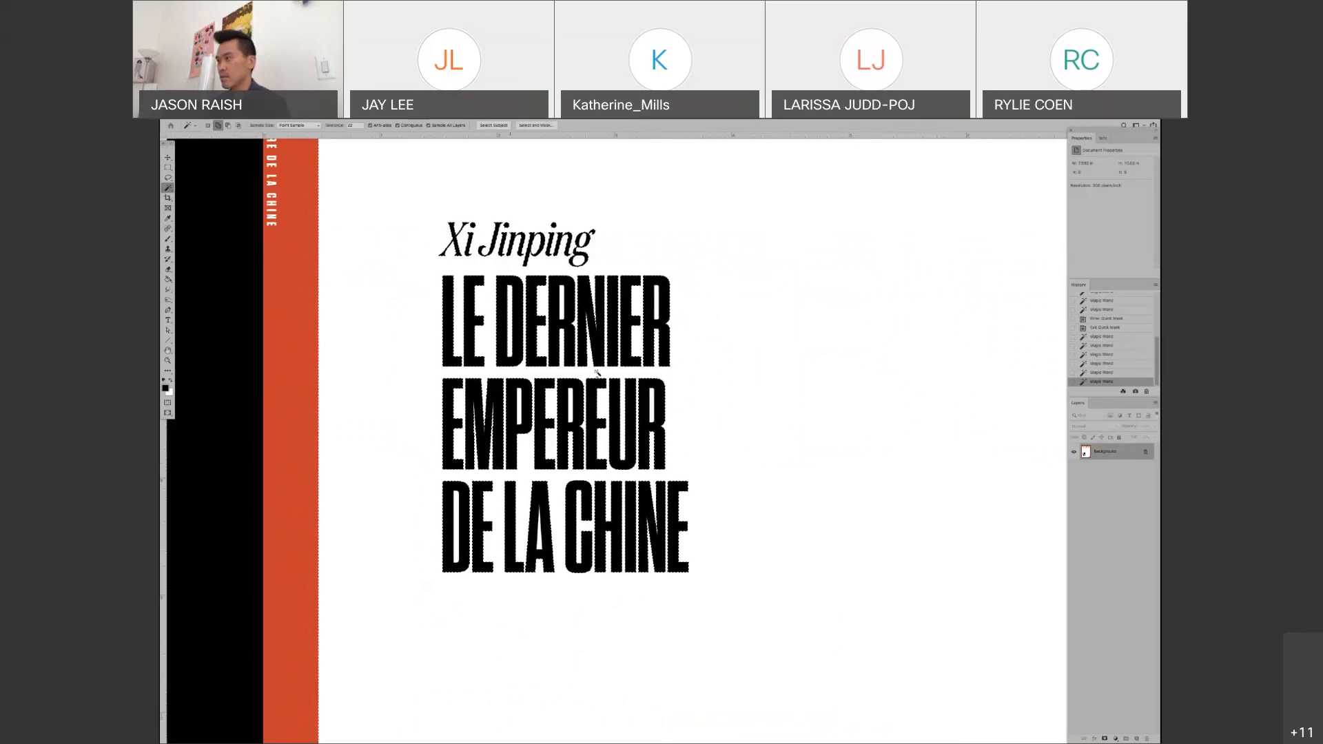
alt+click(648, 417)
alt+click(654, 419)
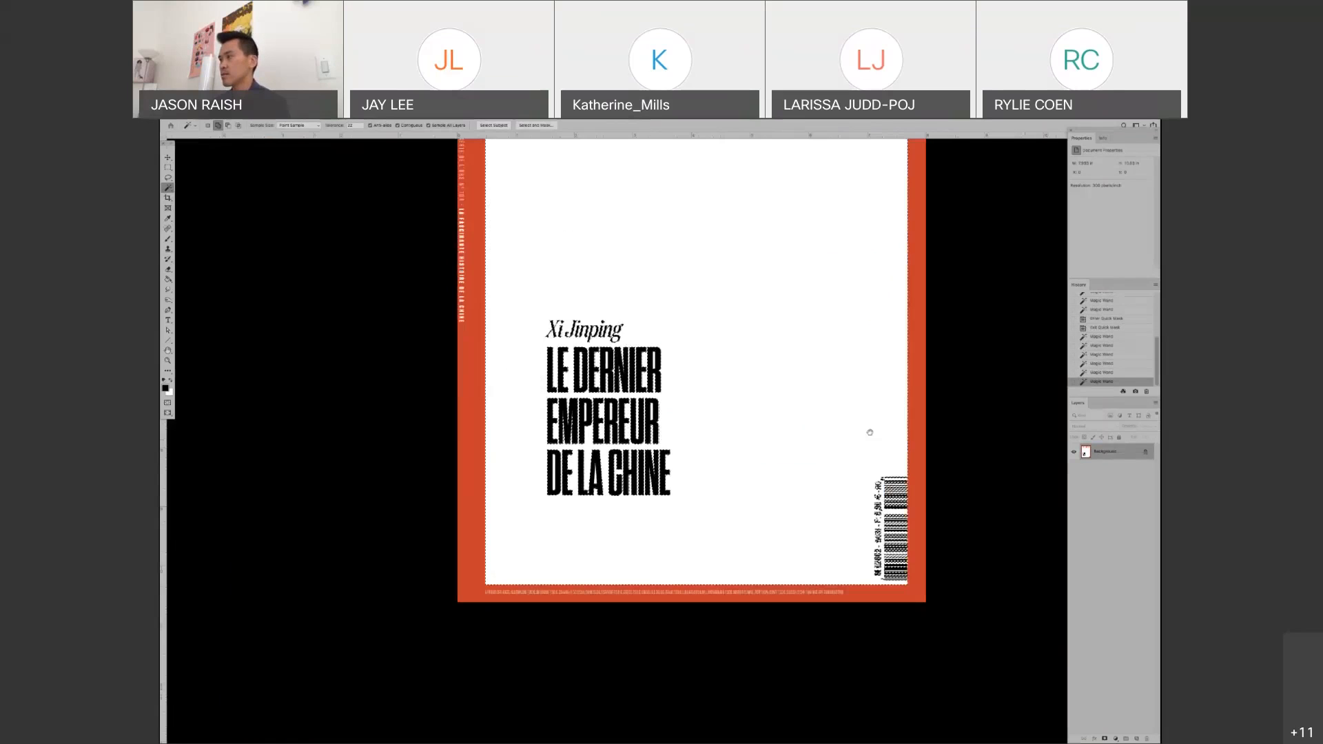
Unlock the Background so that it becomes a regular layer
drag(869, 430, 787, 540)
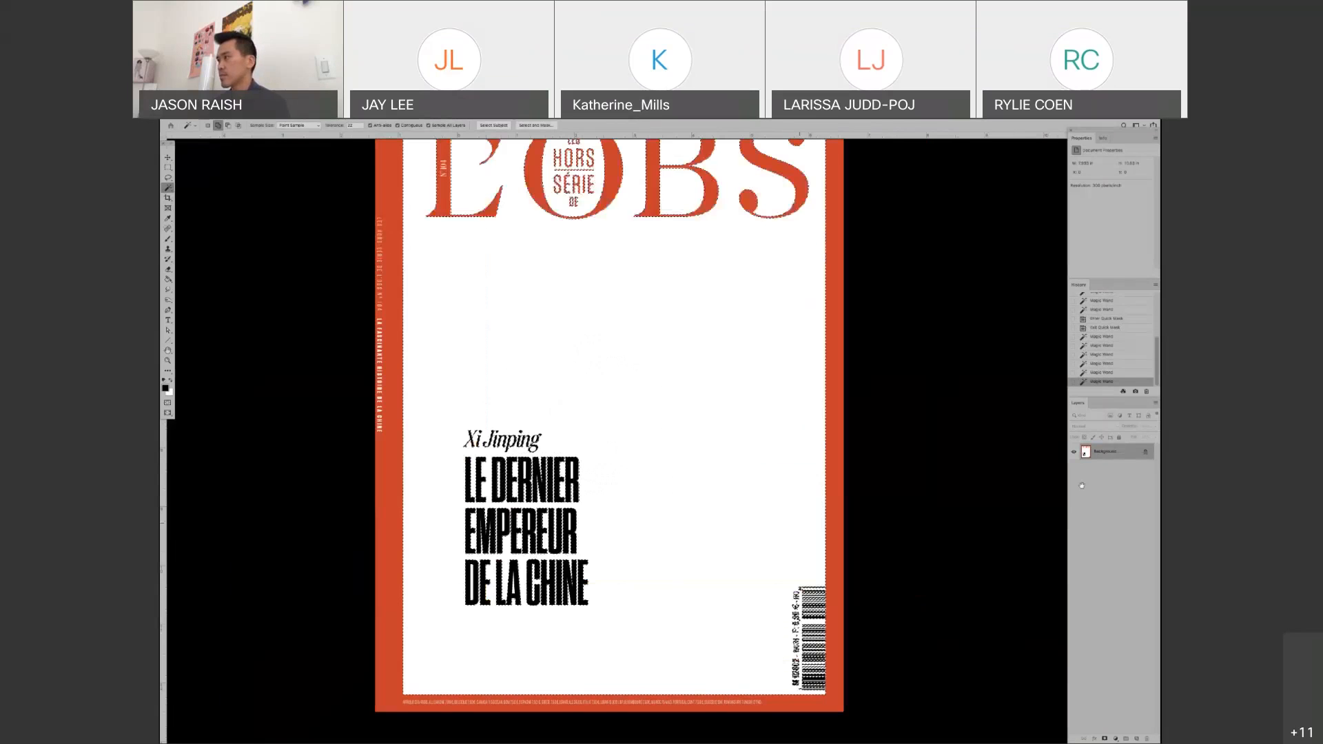
click(1145, 453)
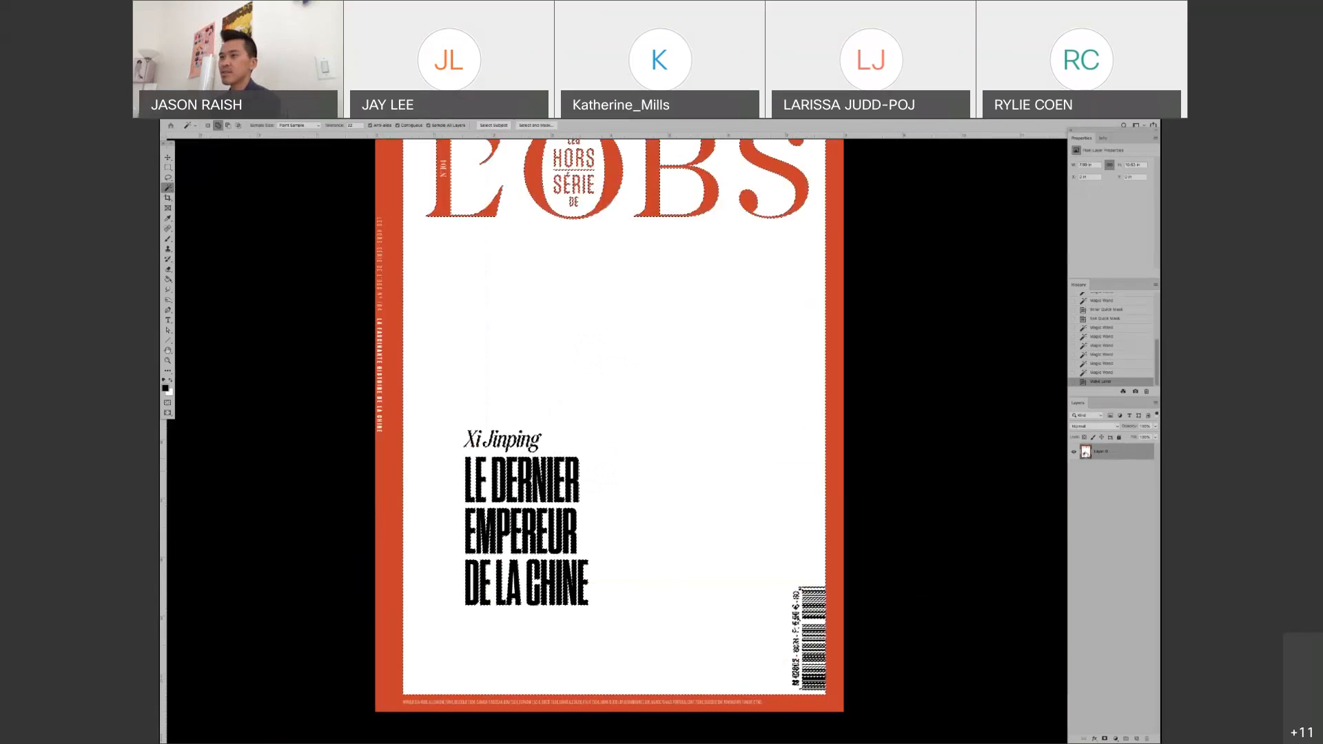
Delete the selected white areas of the cover and inspect the lettering for leftover white
key(Delete)
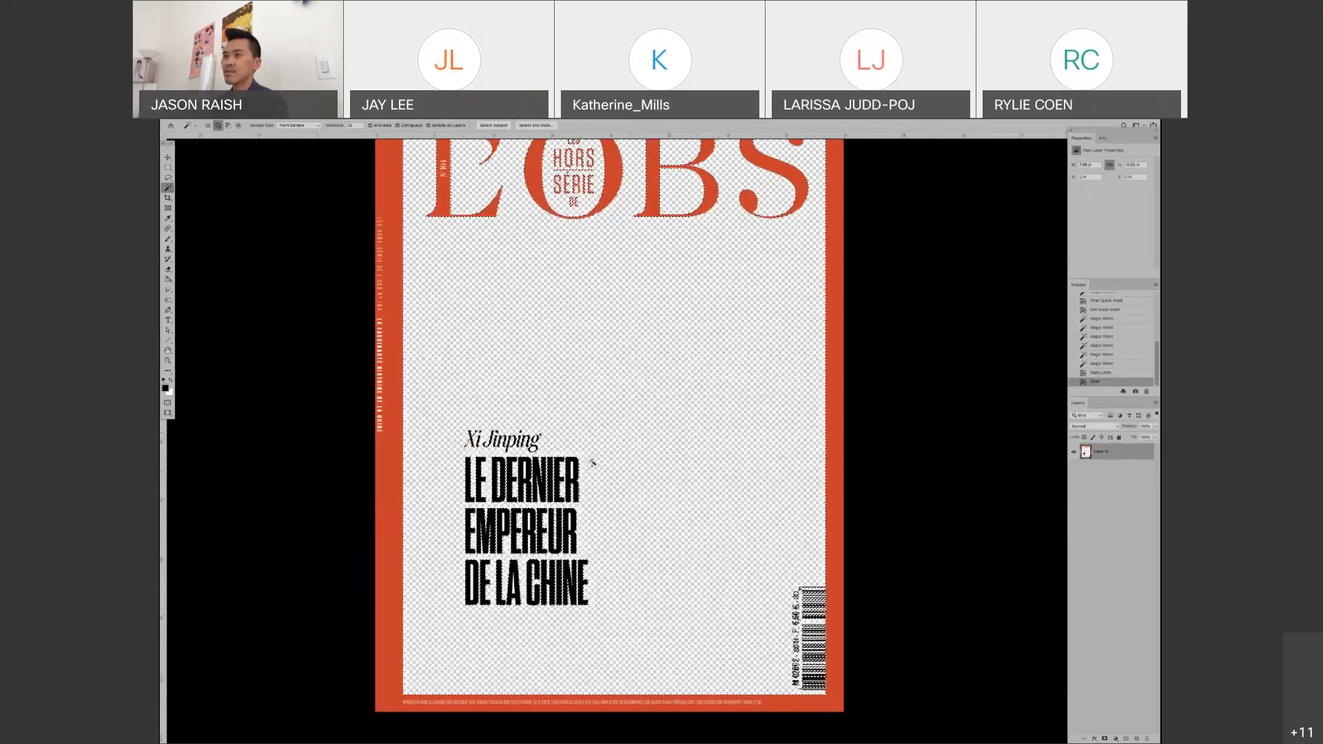
scroll(518, 531, up, 2)
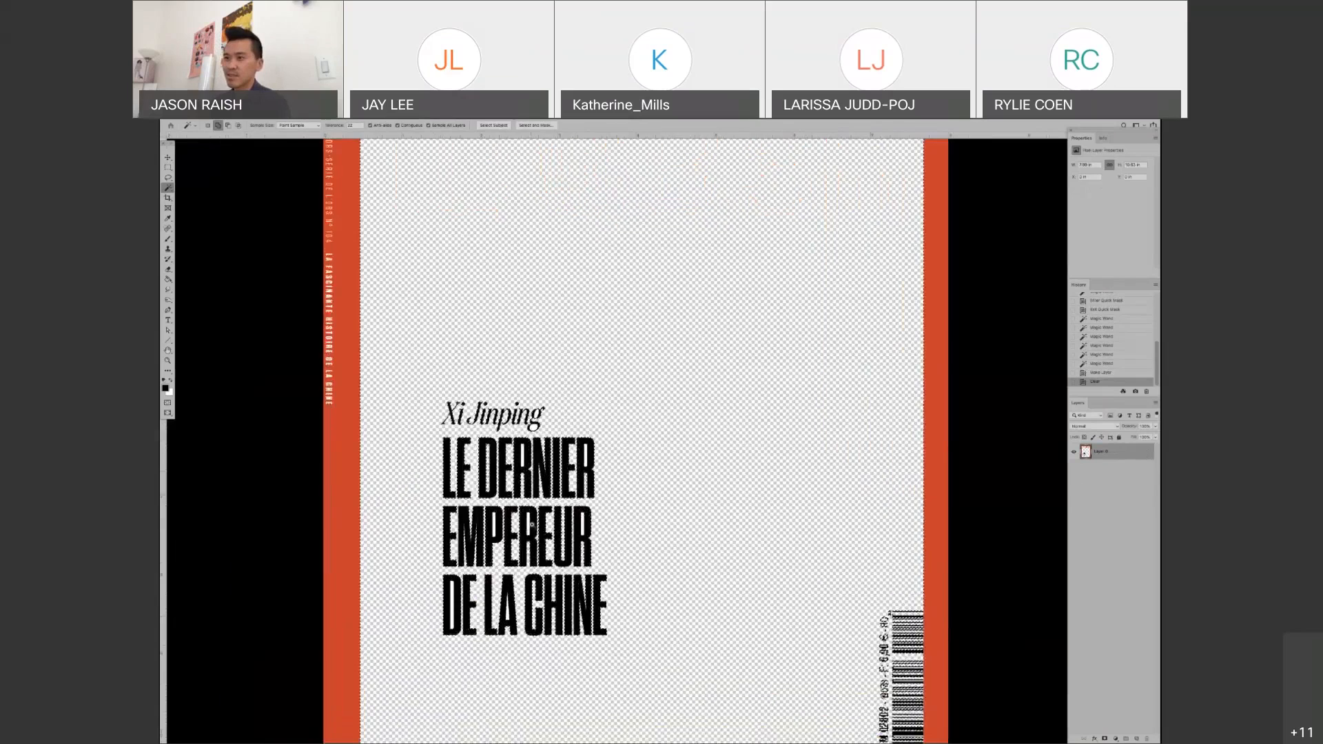
scroll(518, 530, up, 2)
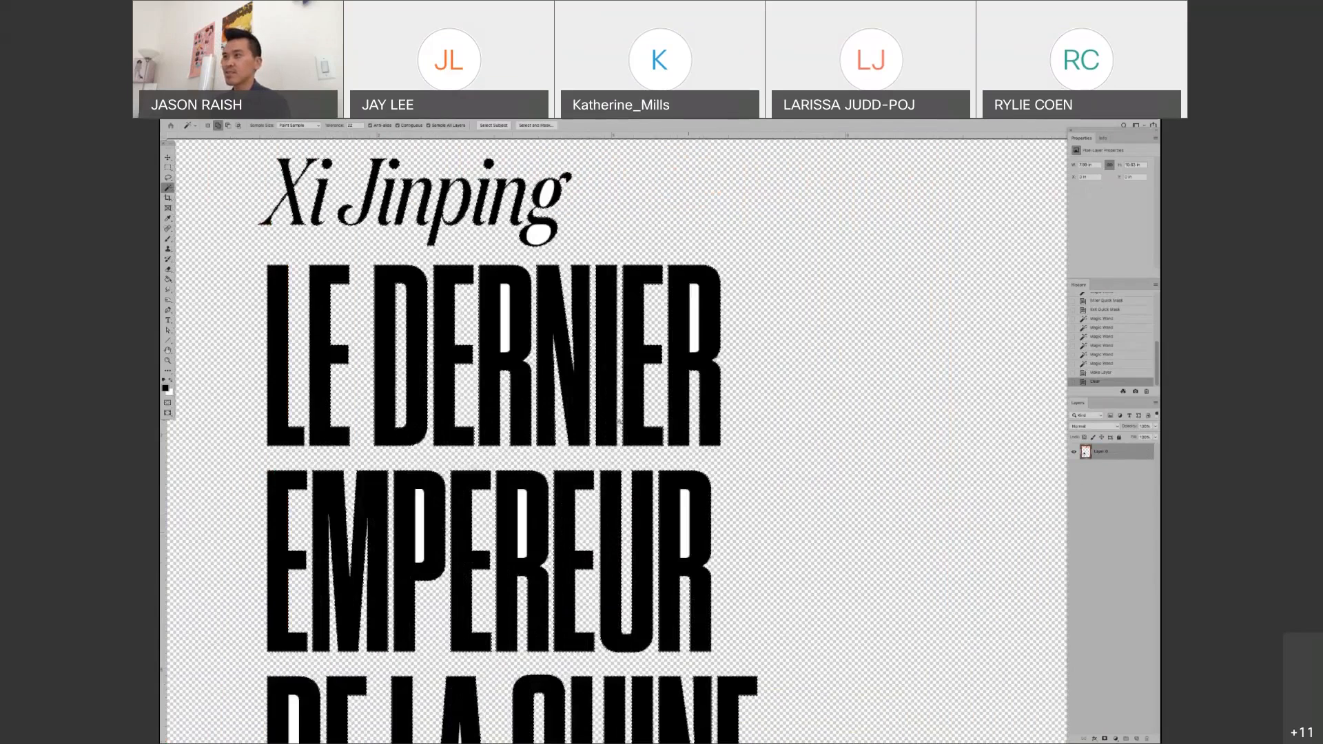
scroll(693, 381, down, 2)
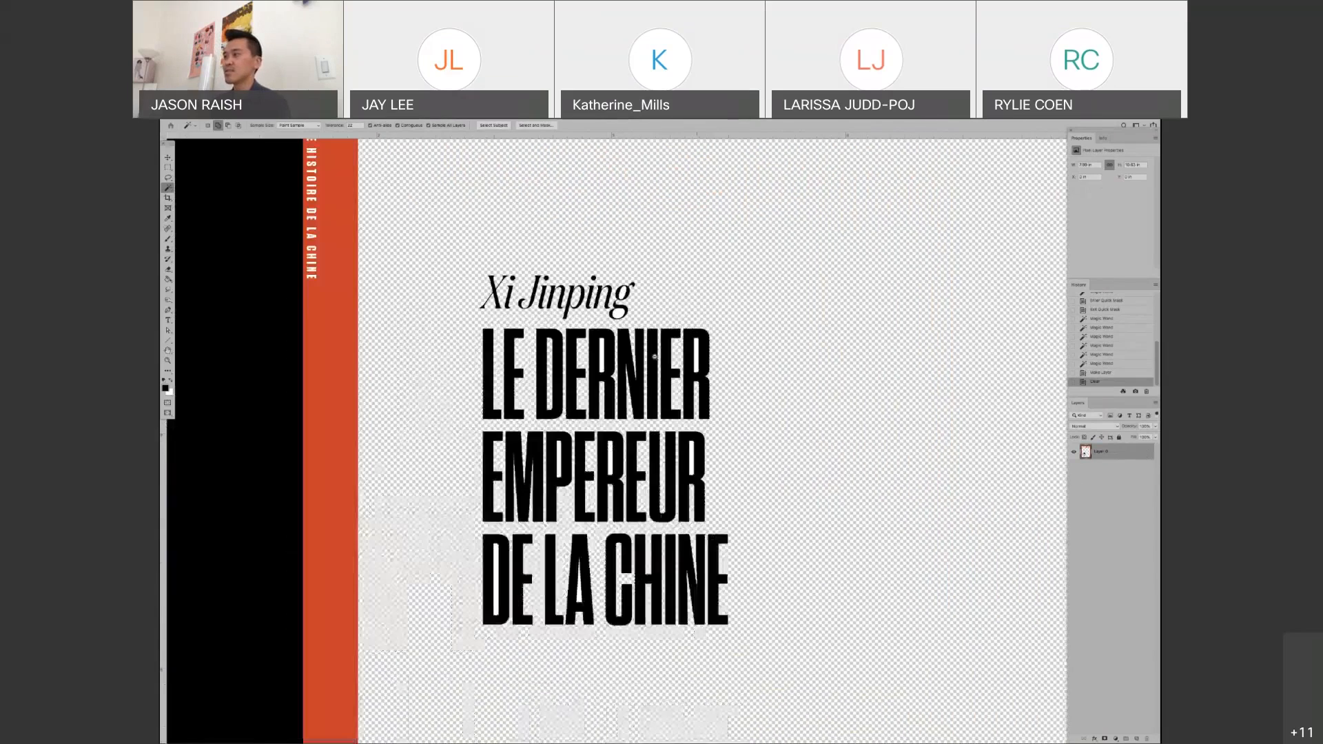
alt+click(692, 390)
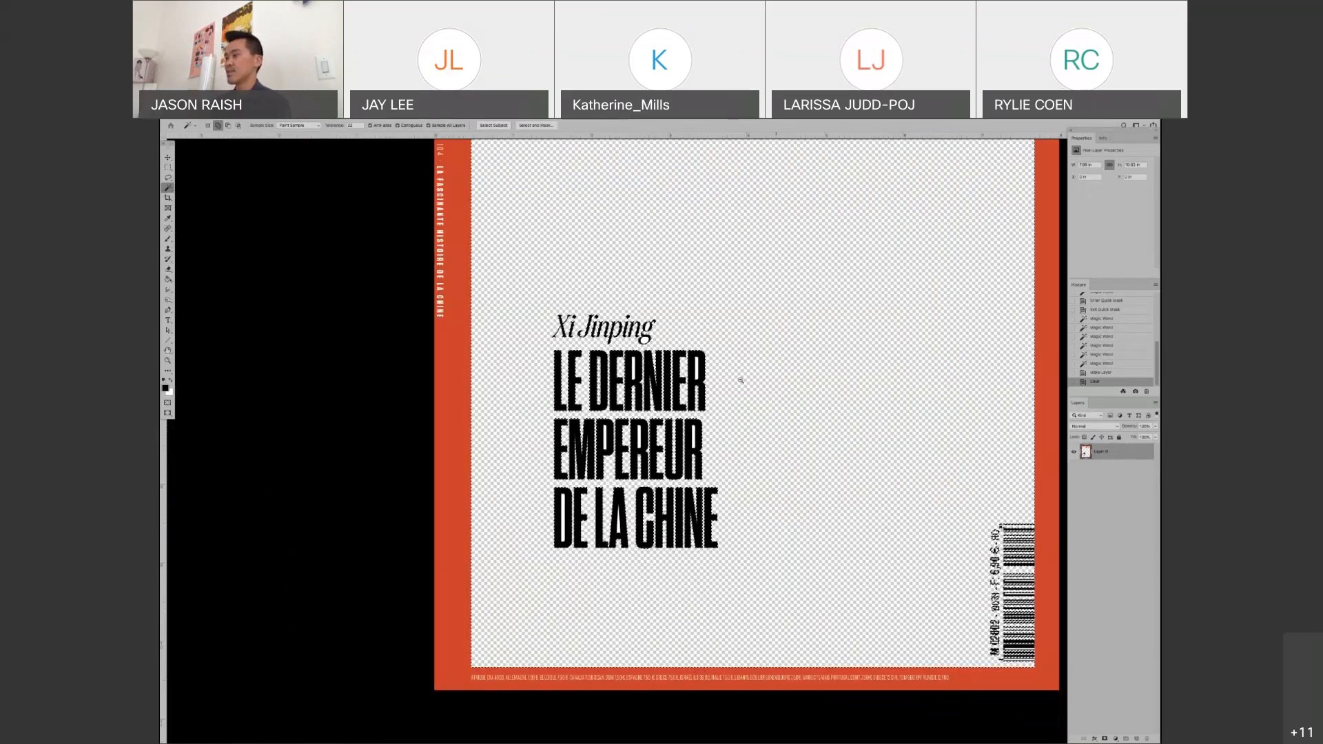
alt+click(743, 448)
drag(760, 315, 703, 432)
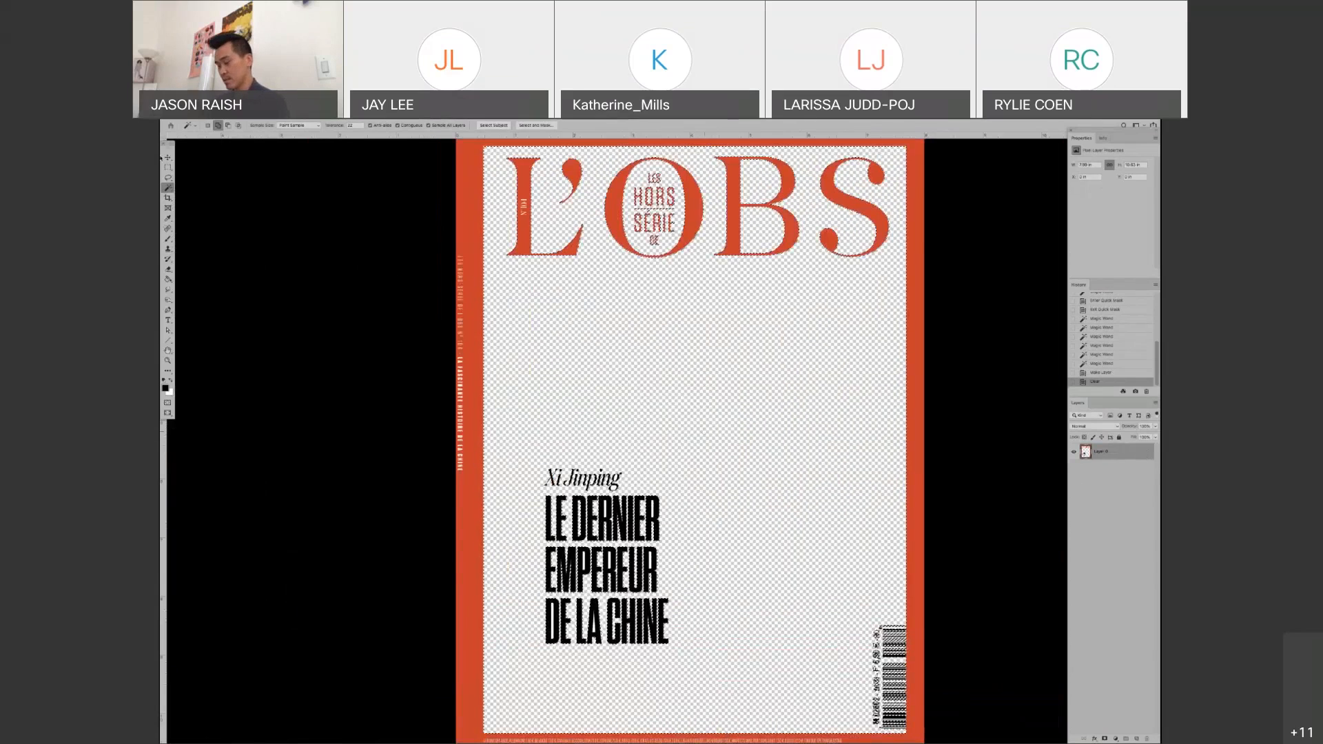
Undo the deletion of the white areas and clear the selection
key(ctrl+z)
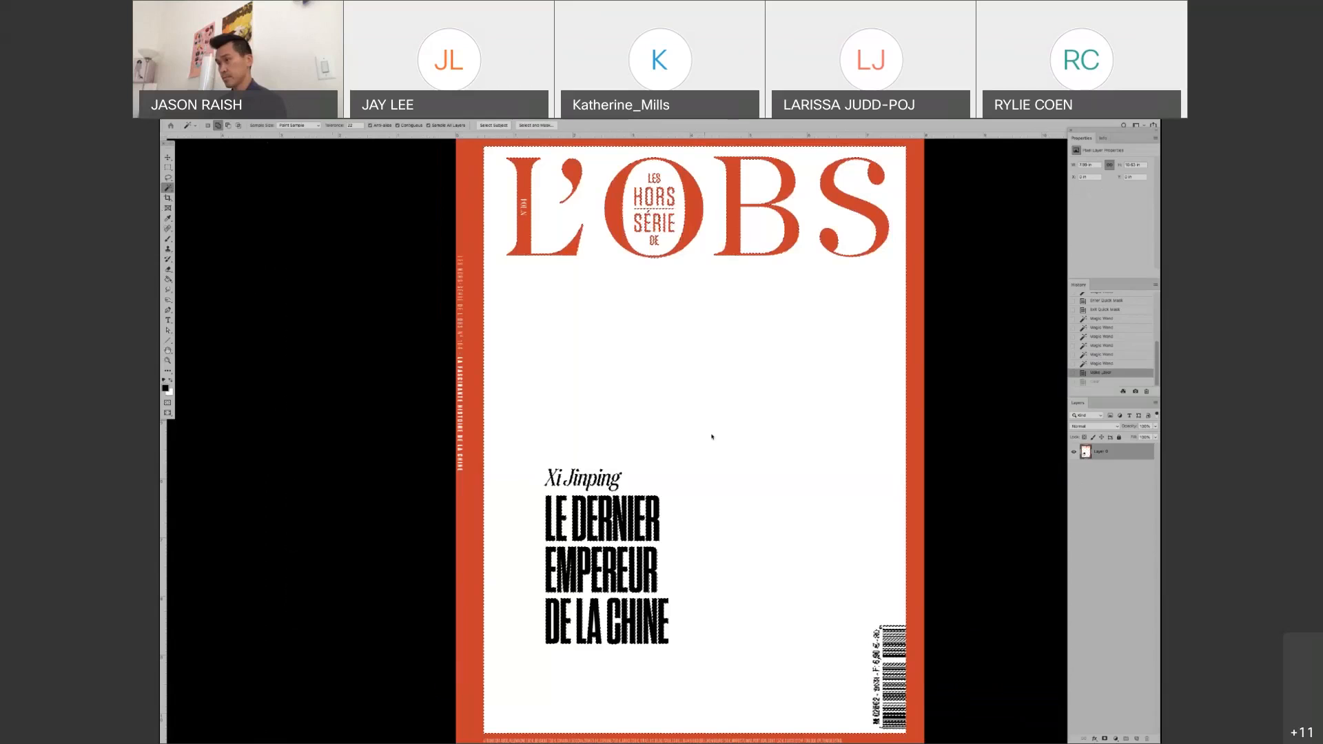
key(ctrl+d)
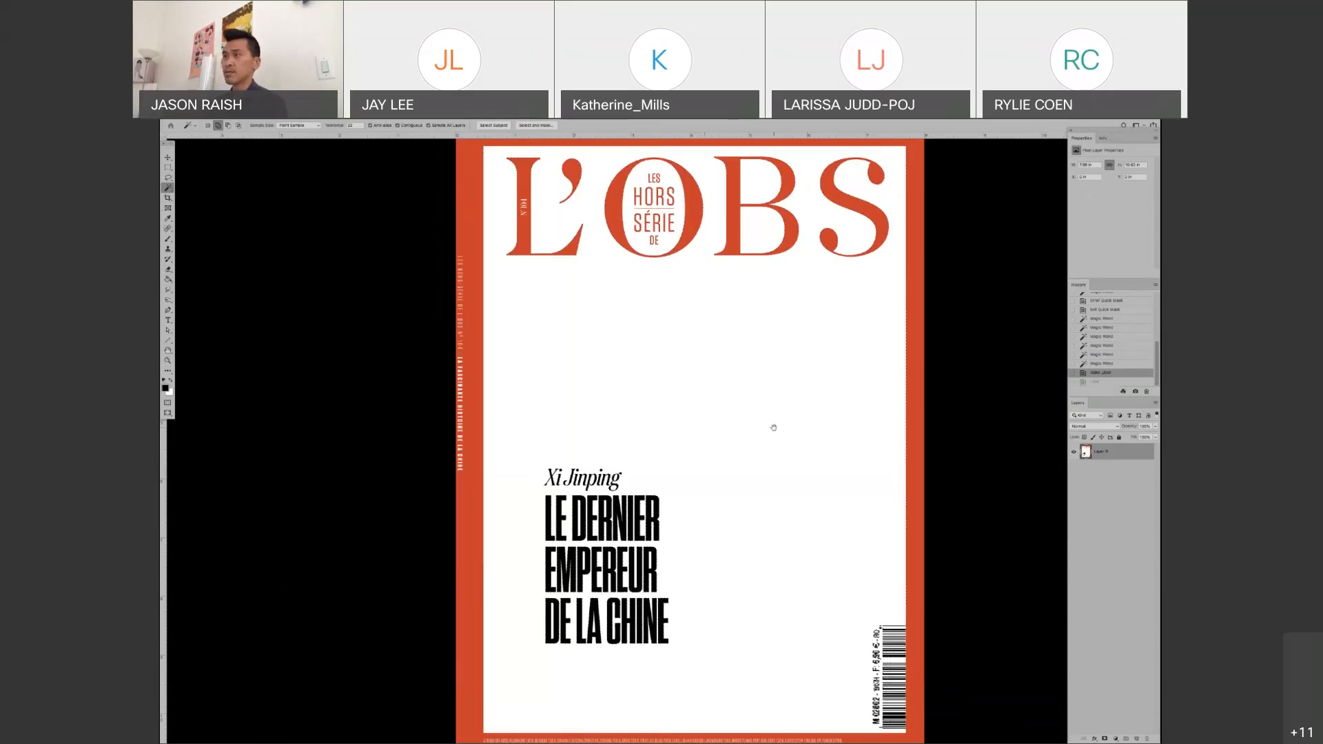
drag(774, 428, 746, 430)
alt+click(746, 429)
click(731, 426)
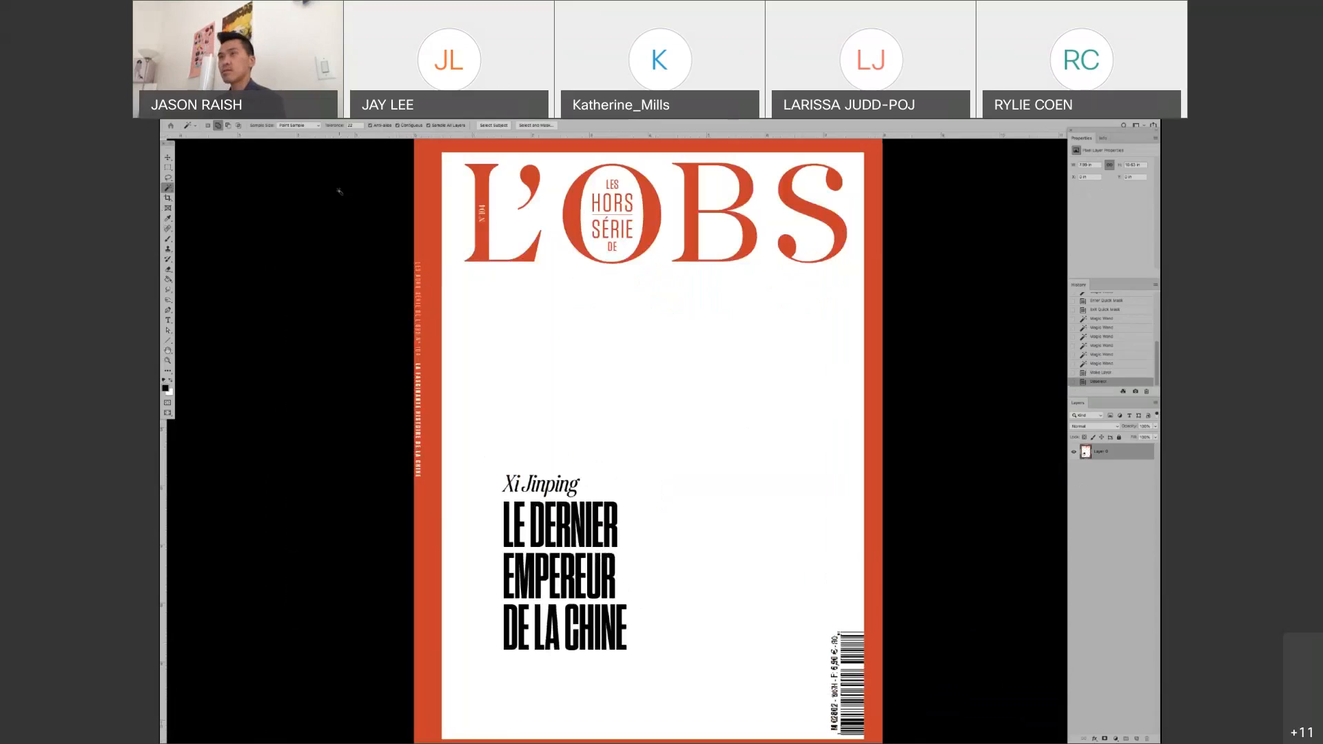
Switch to the Brush tool and change the screen mode to full screen with the menu bar
key(g)
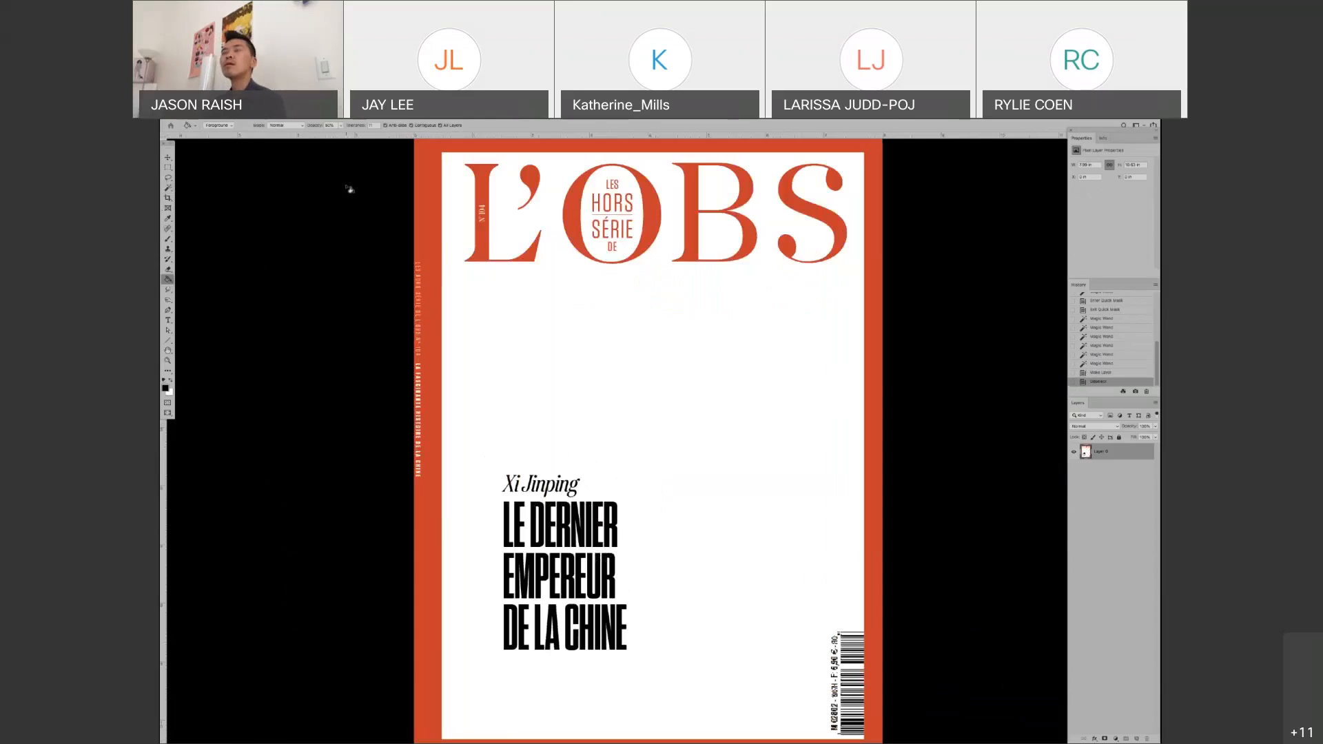
key(b)
key(f)
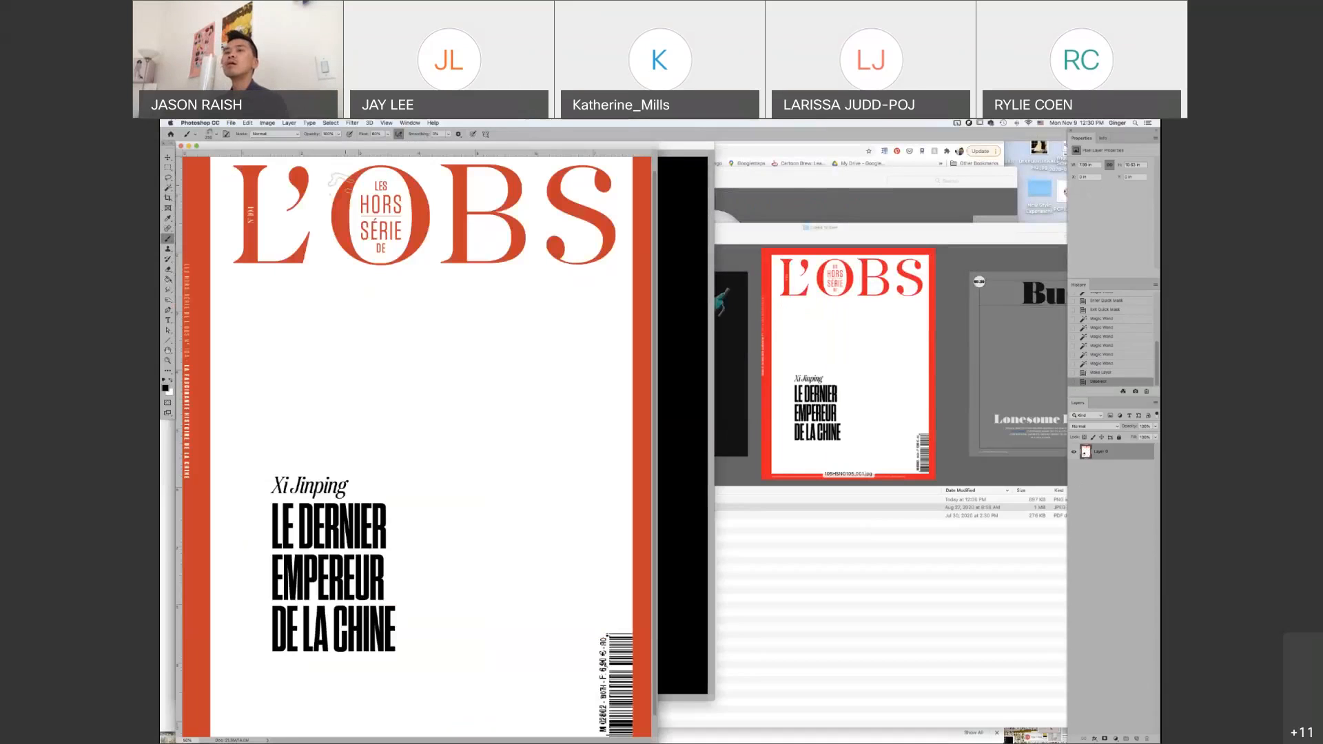
key(f)
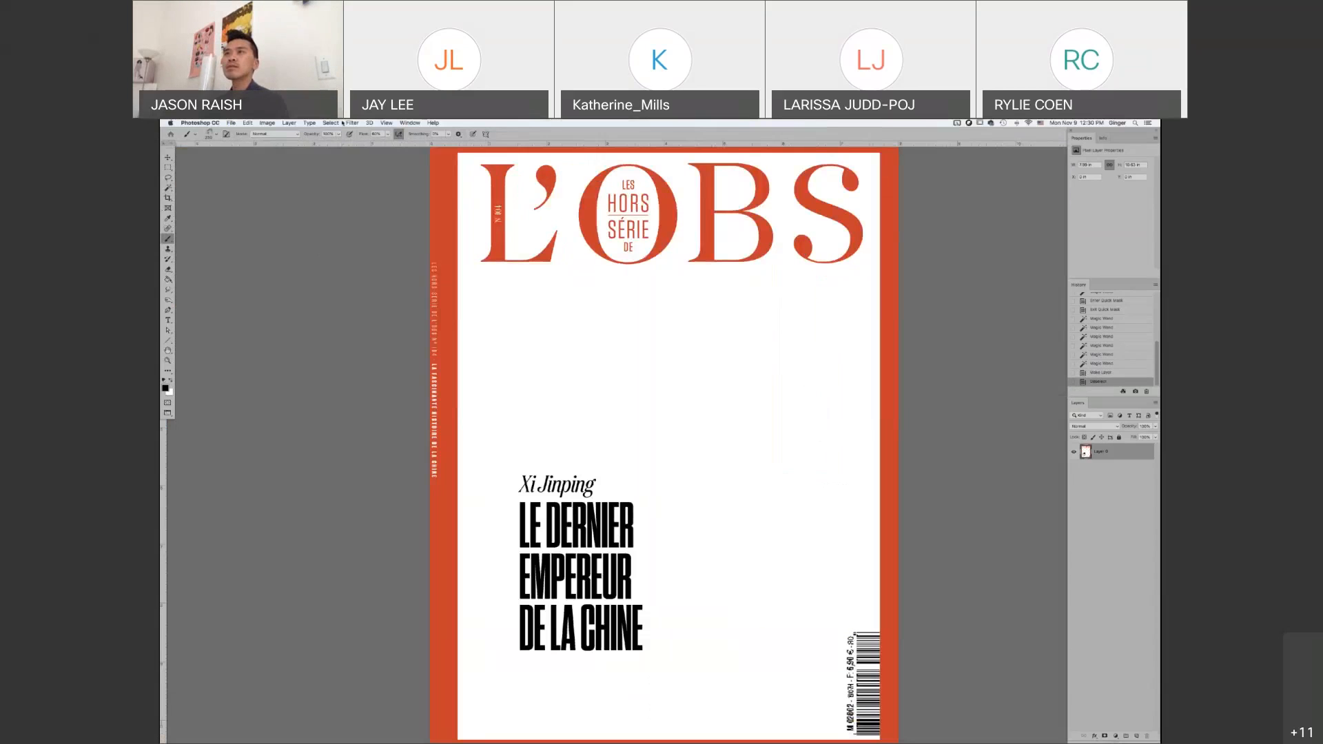
Open the Color Range selection set to Sampled Colors and move its dialog clear of the cover
click(341, 123)
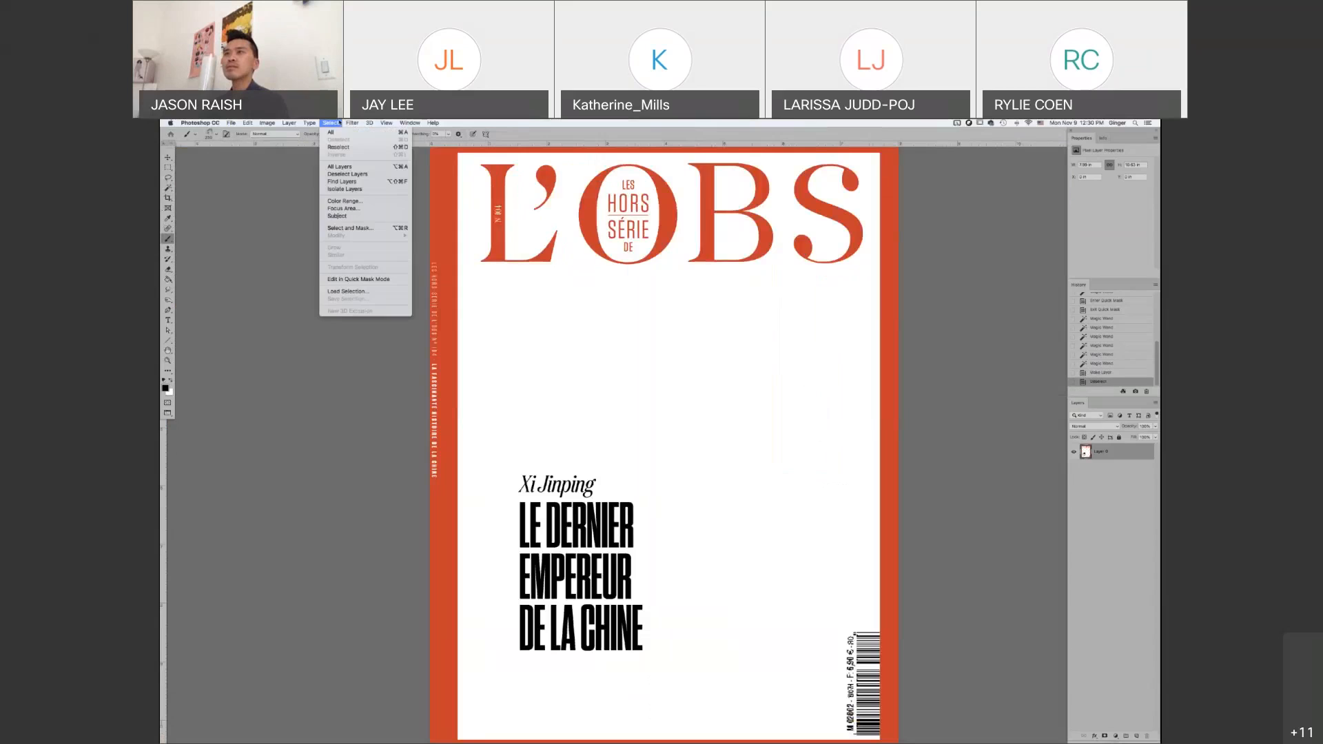
click(360, 202)
drag(624, 207, 308, 225)
click(310, 239)
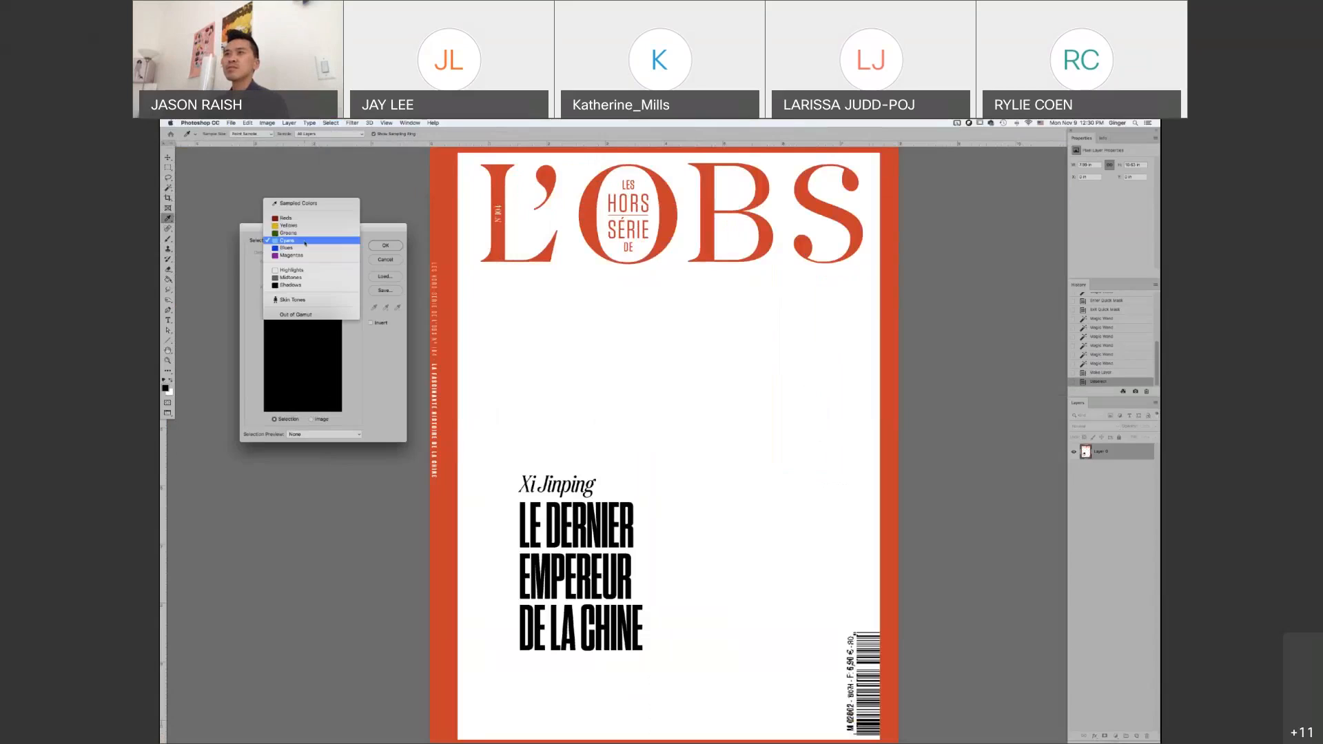
click(304, 205)
drag(303, 224, 268, 219)
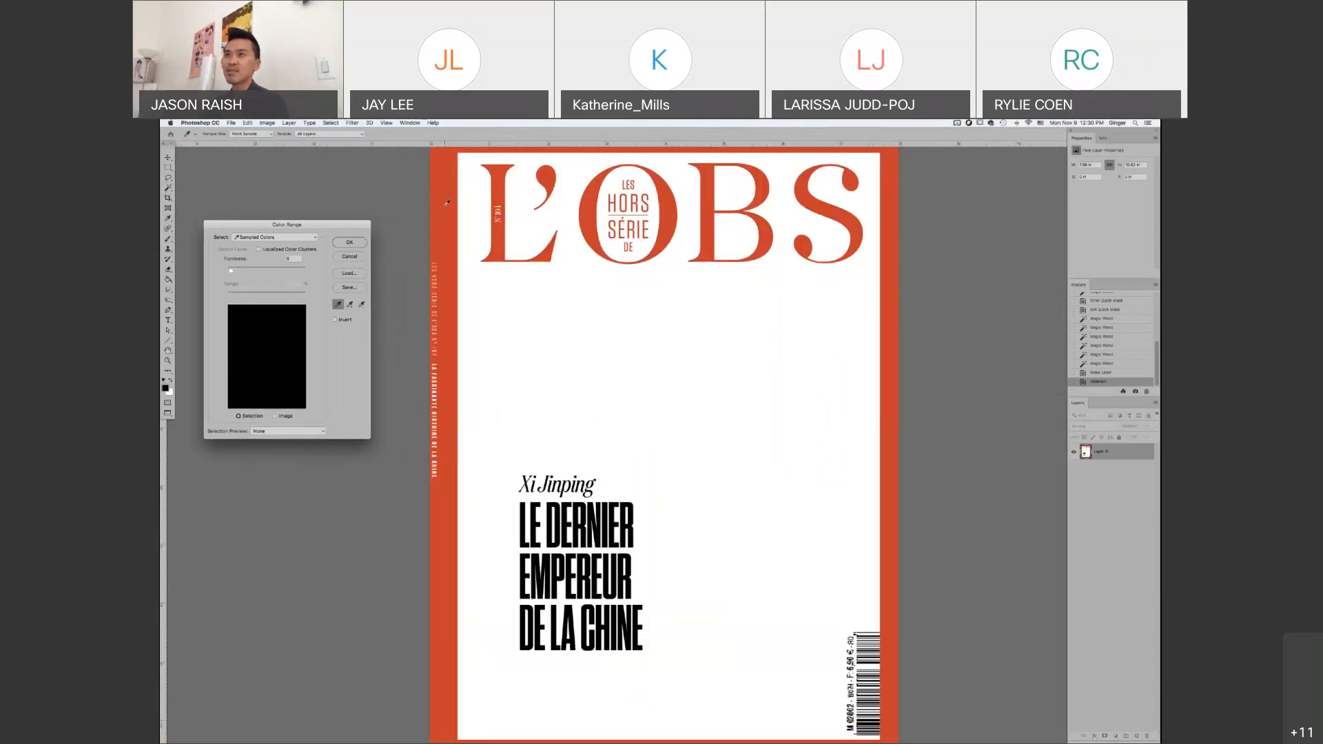
Sample the red of the cover's border, raise the fuzziness and apply the color selection
click(447, 202)
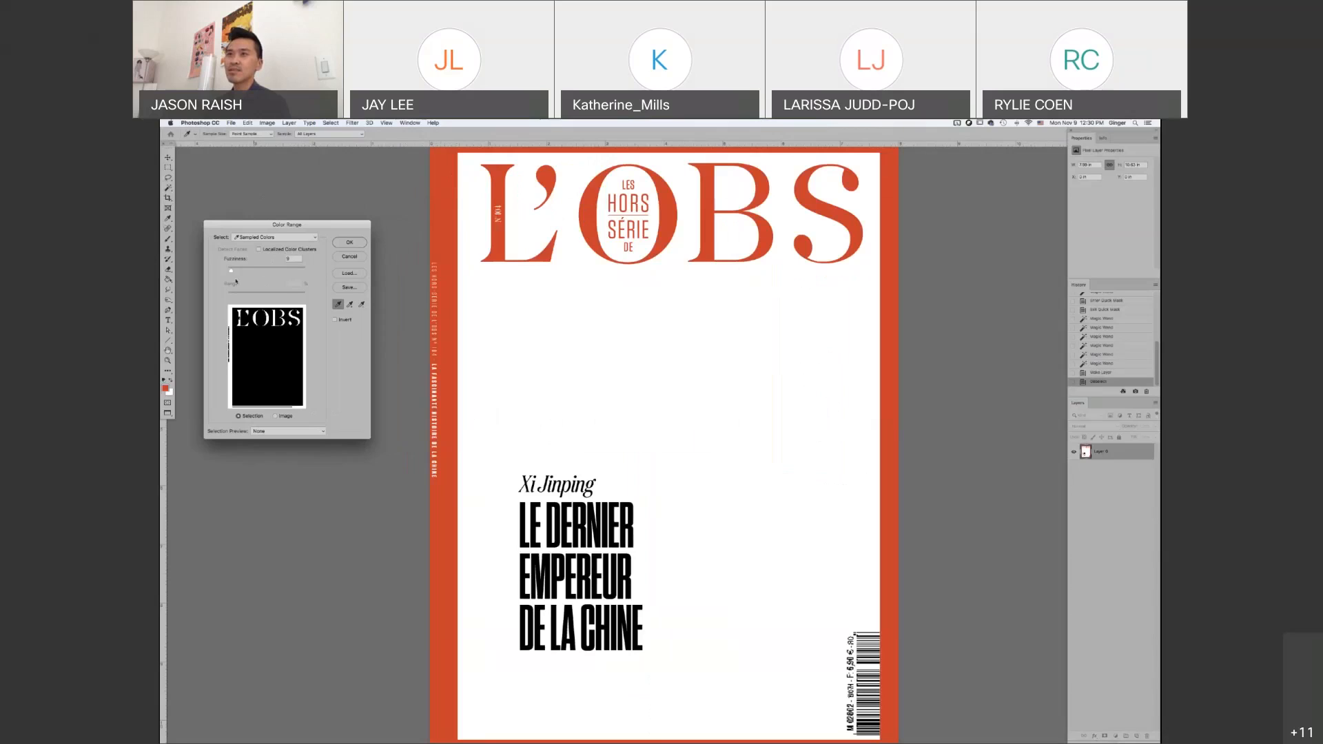
drag(255, 271, 228, 273)
drag(242, 272, 285, 272)
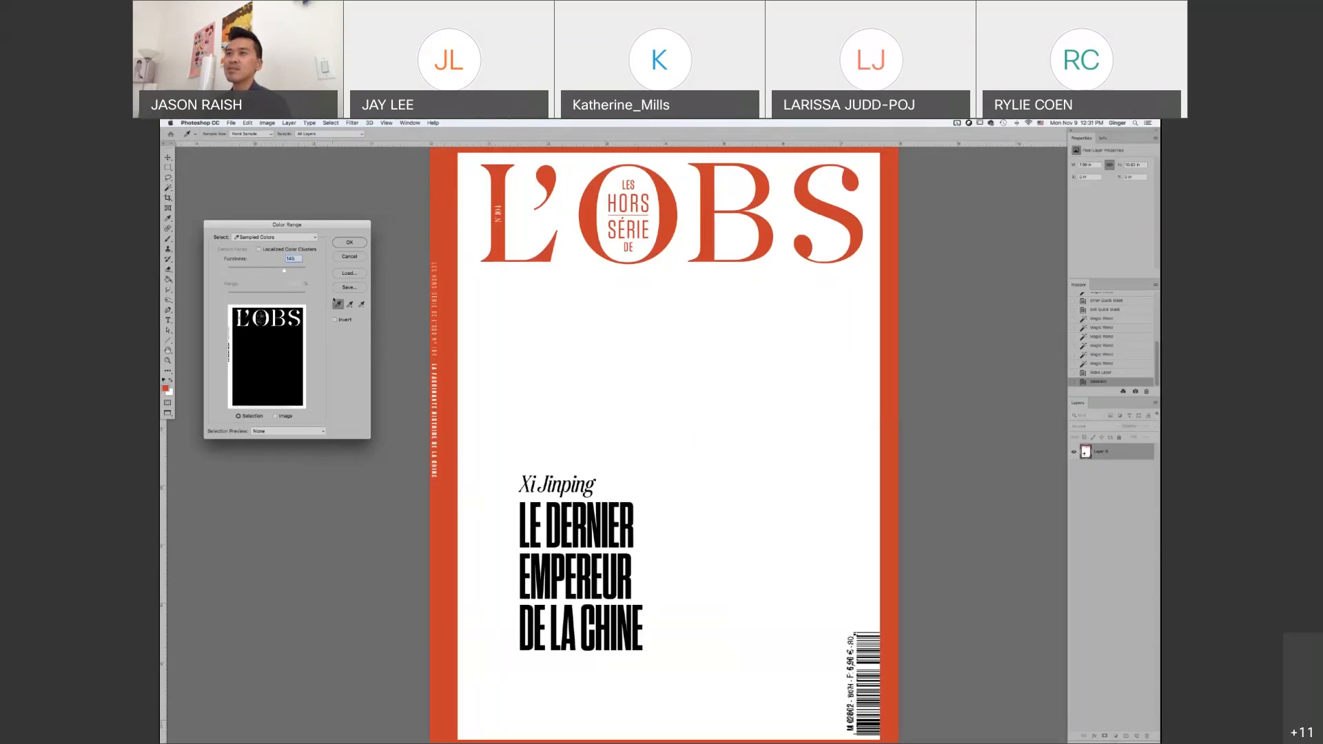
click(354, 243)
key(super+minus)
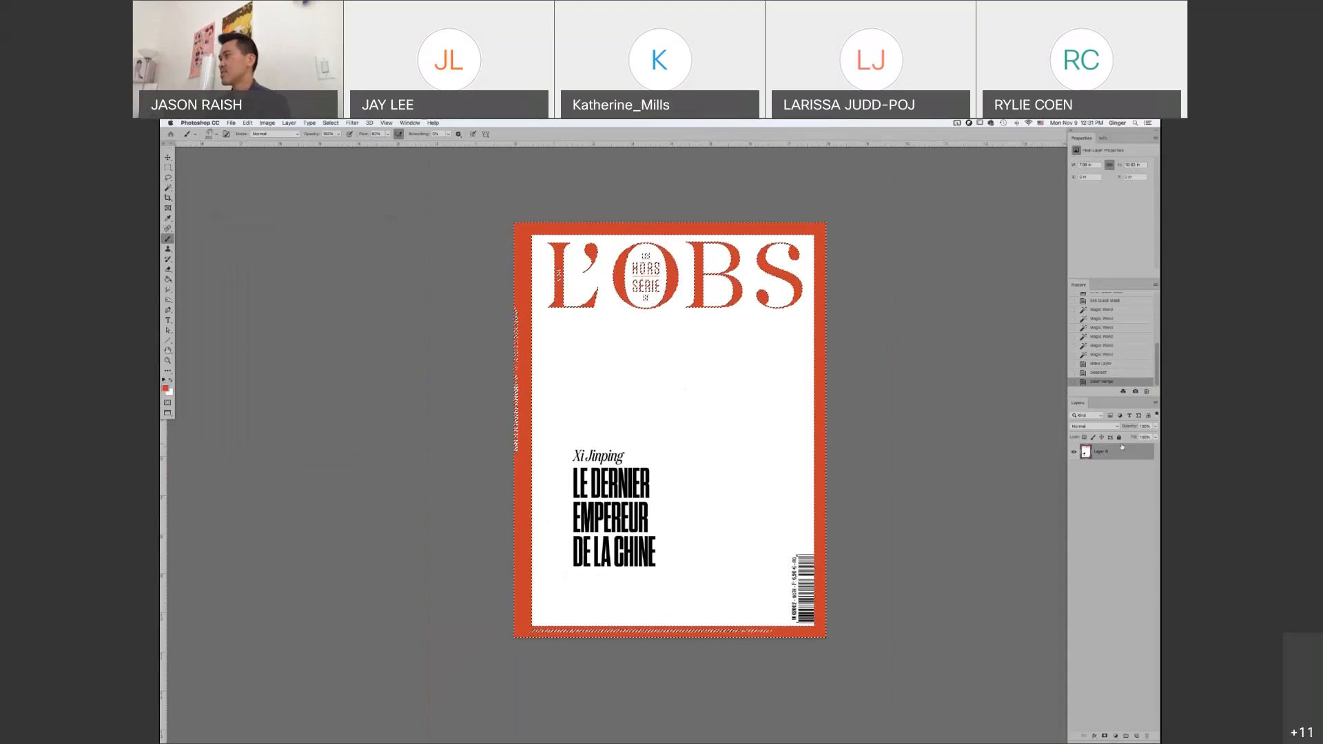
Try moving the selected red areas onto their own layer, then revert to the state before the color selection
key(super+j)
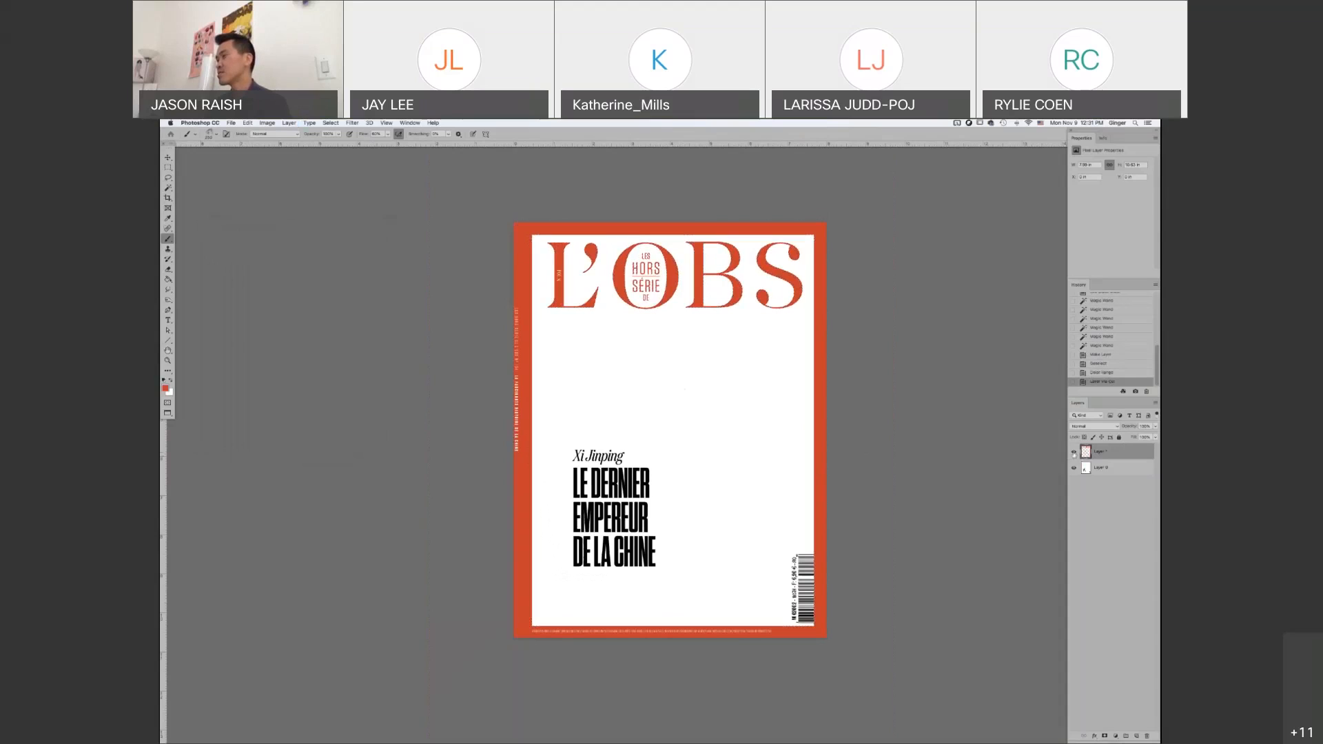
alt+click(1073, 453)
alt+click(1074, 453)
click(1073, 452)
click(1074, 452)
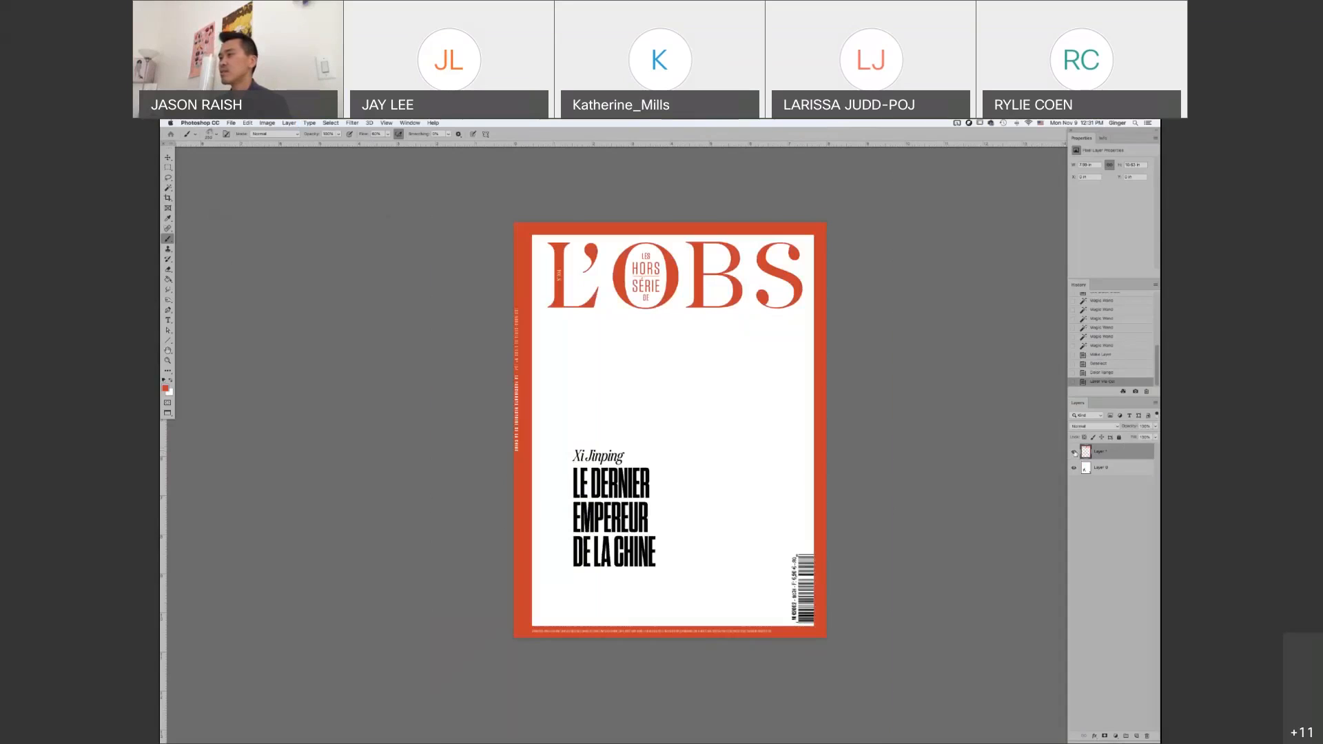
click(1073, 452)
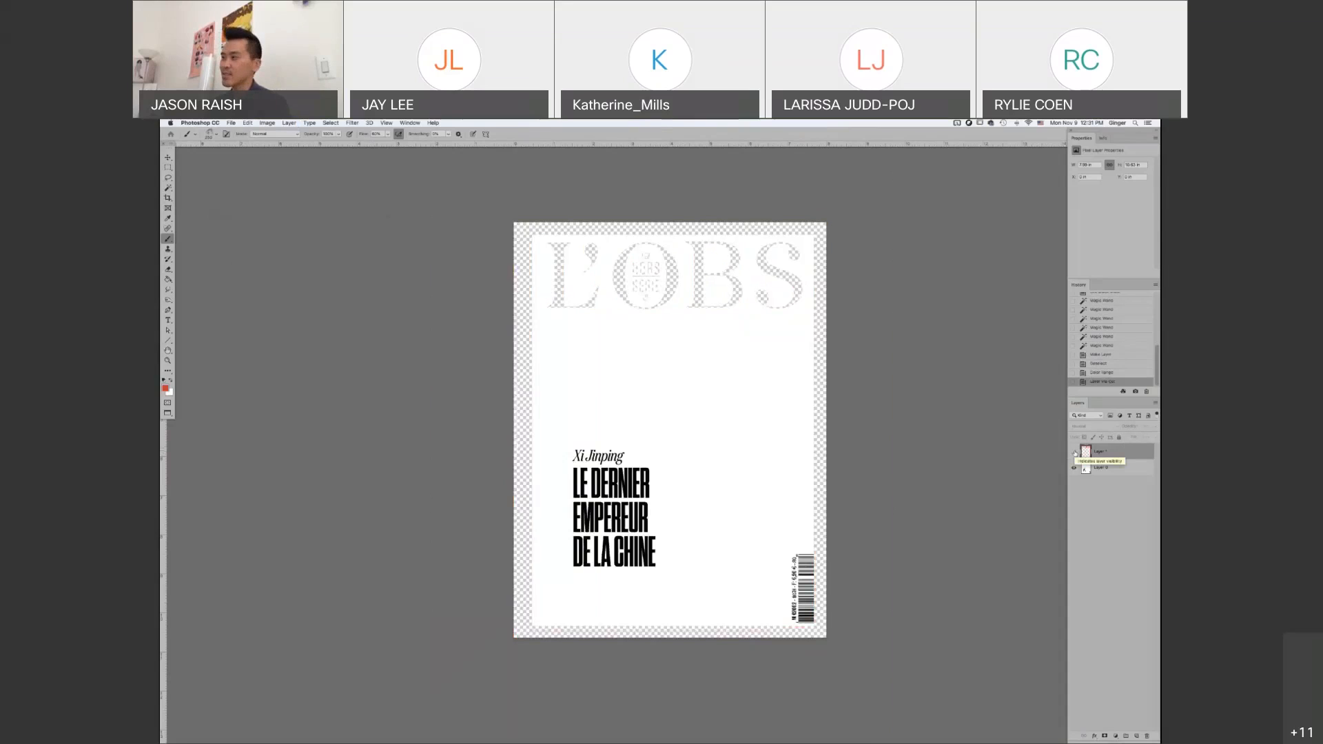
click(1111, 364)
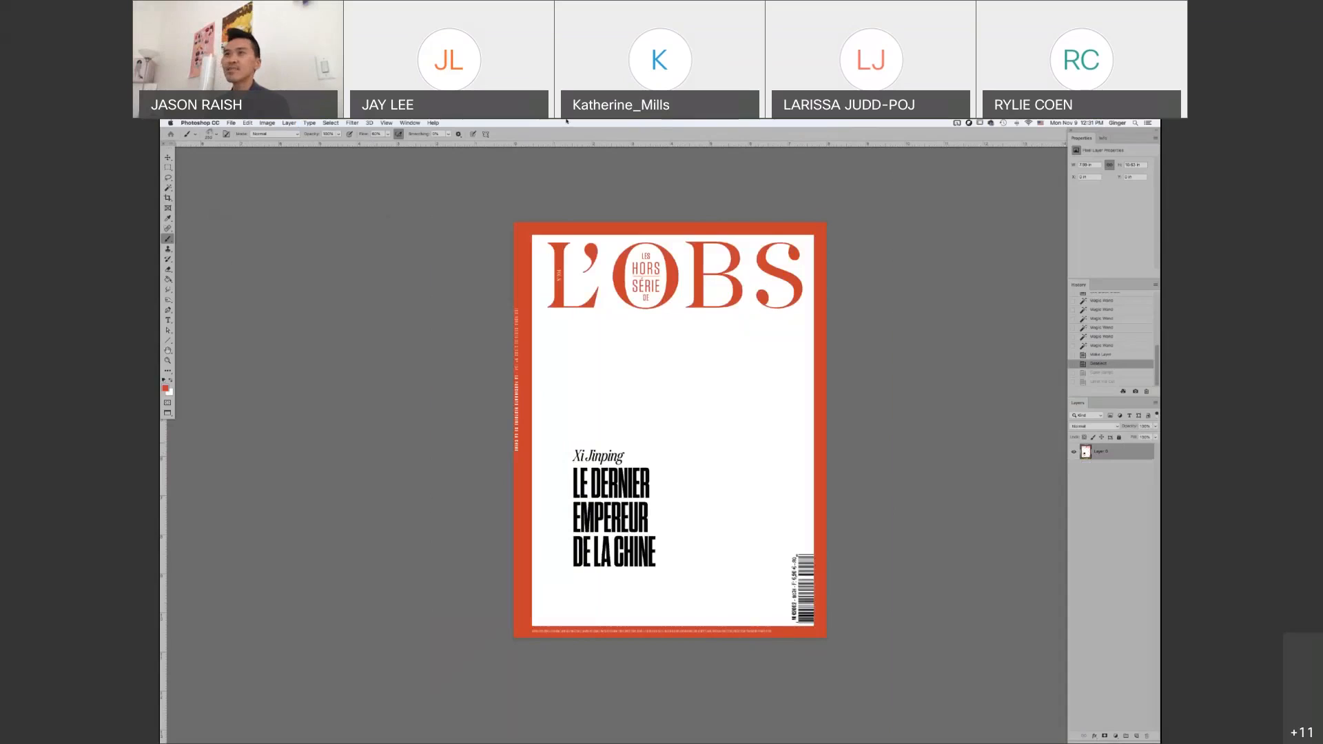
Reopen Color Range and add the headline's black to the sampled red
click(330, 122)
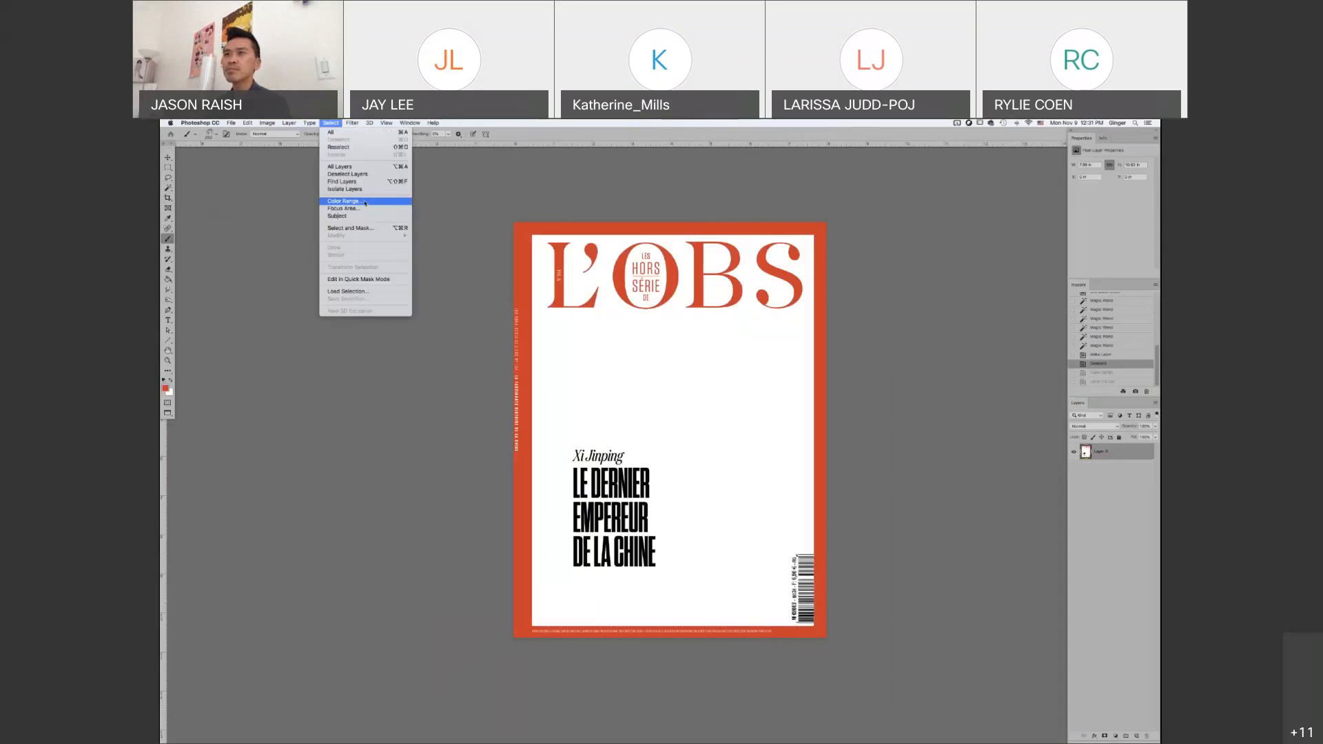
click(339, 202)
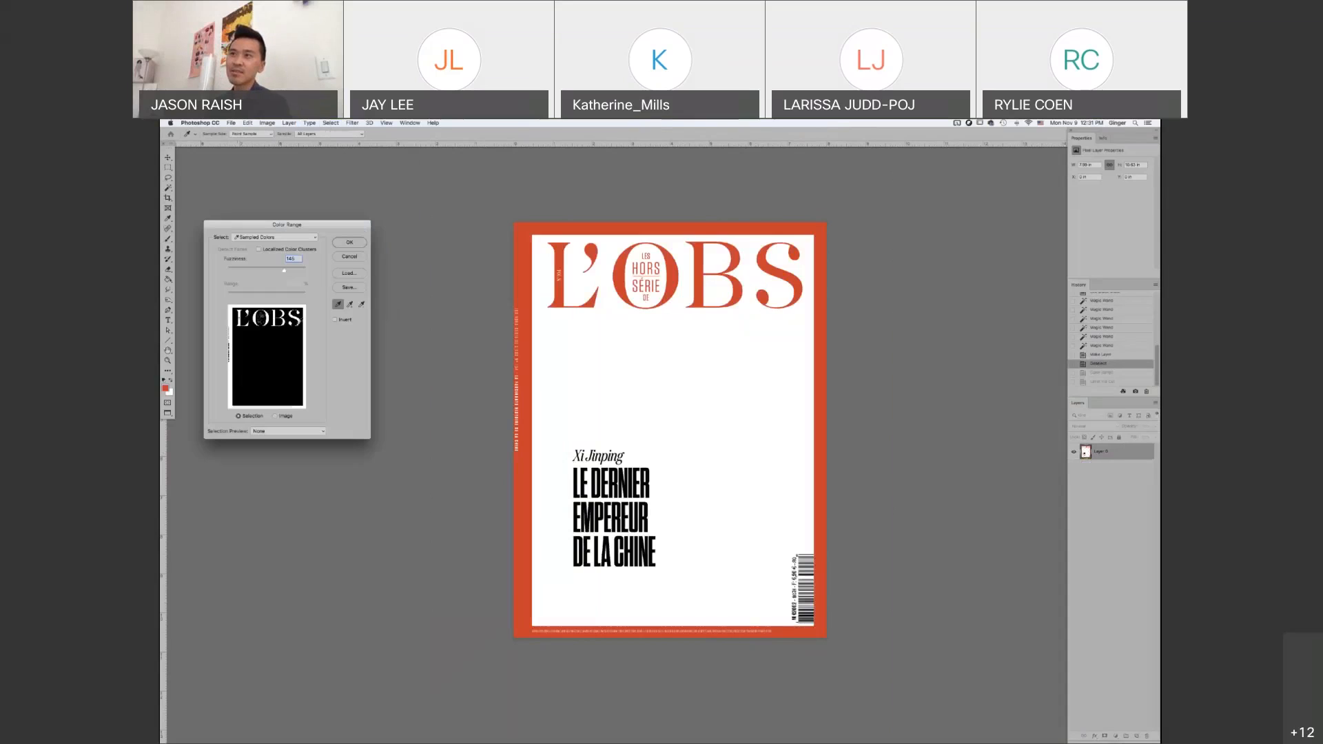
click(350, 306)
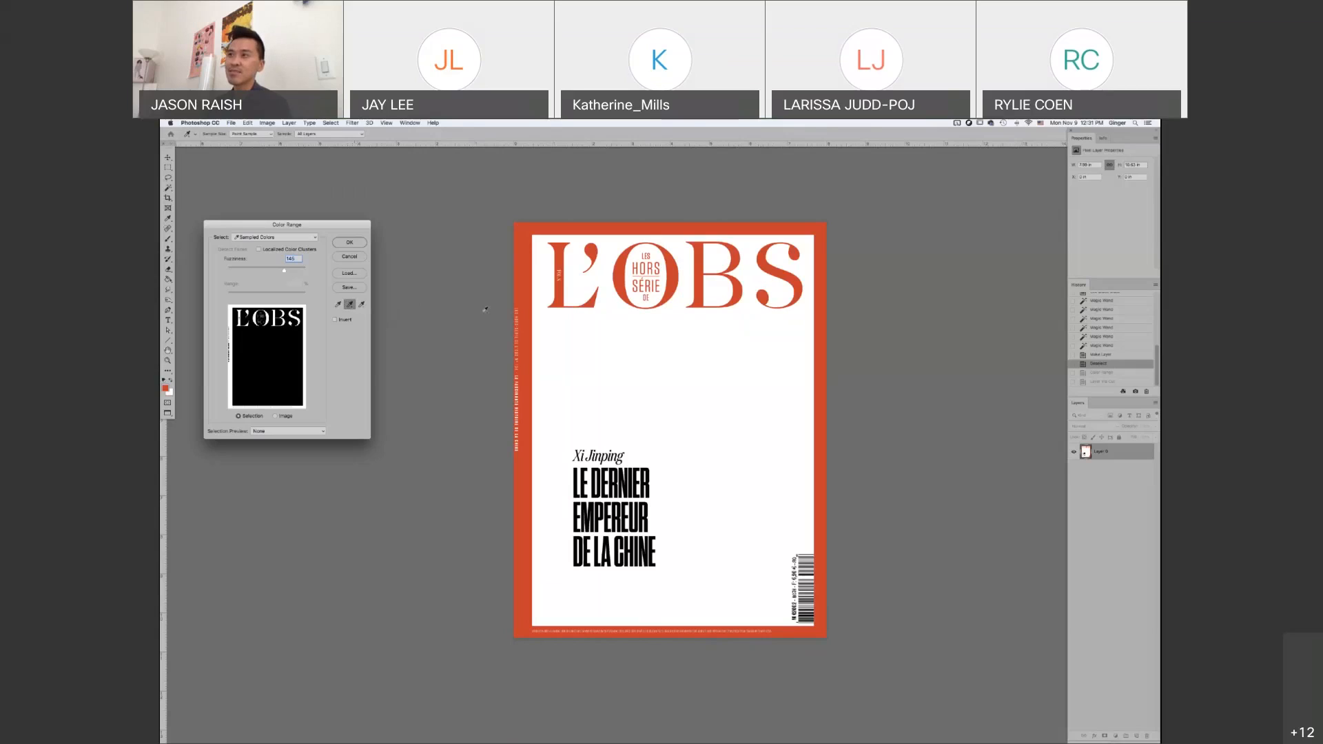
click(594, 470)
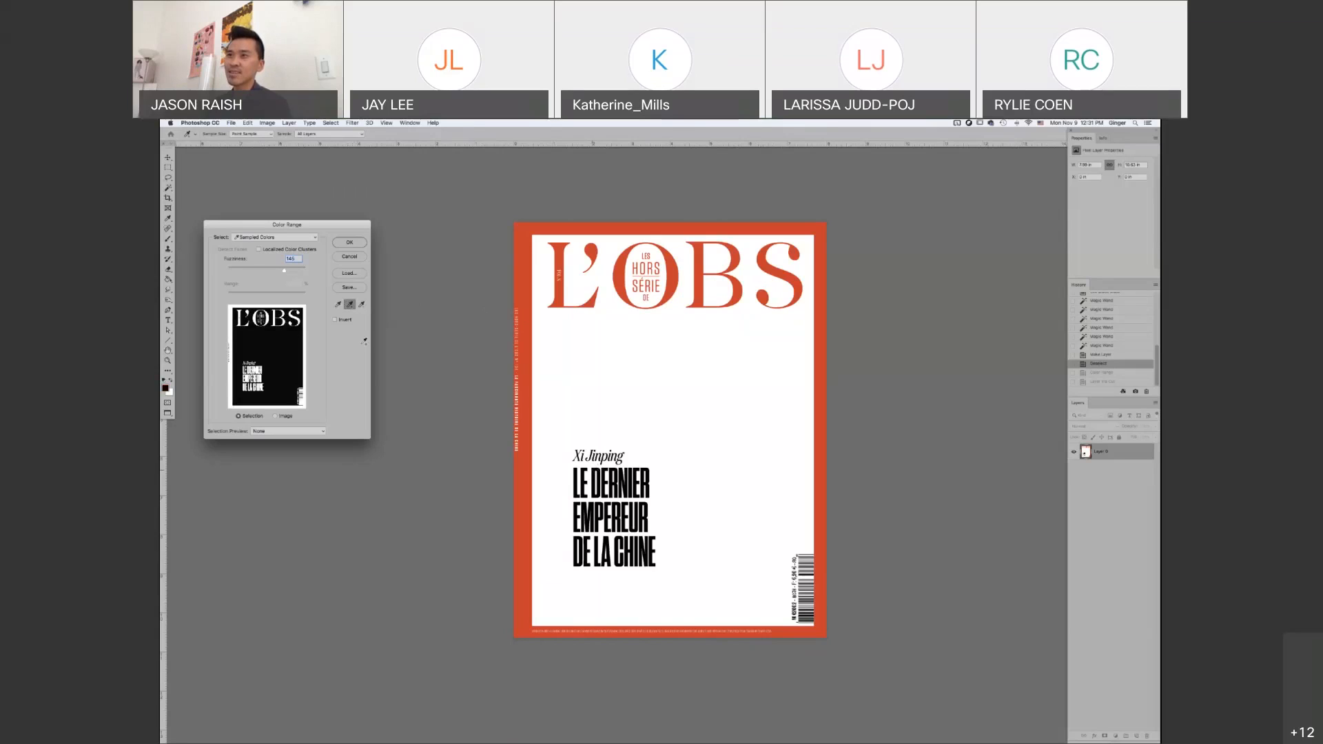
Replace the sampled colors with only the red of the border
click(339, 305)
click(338, 306)
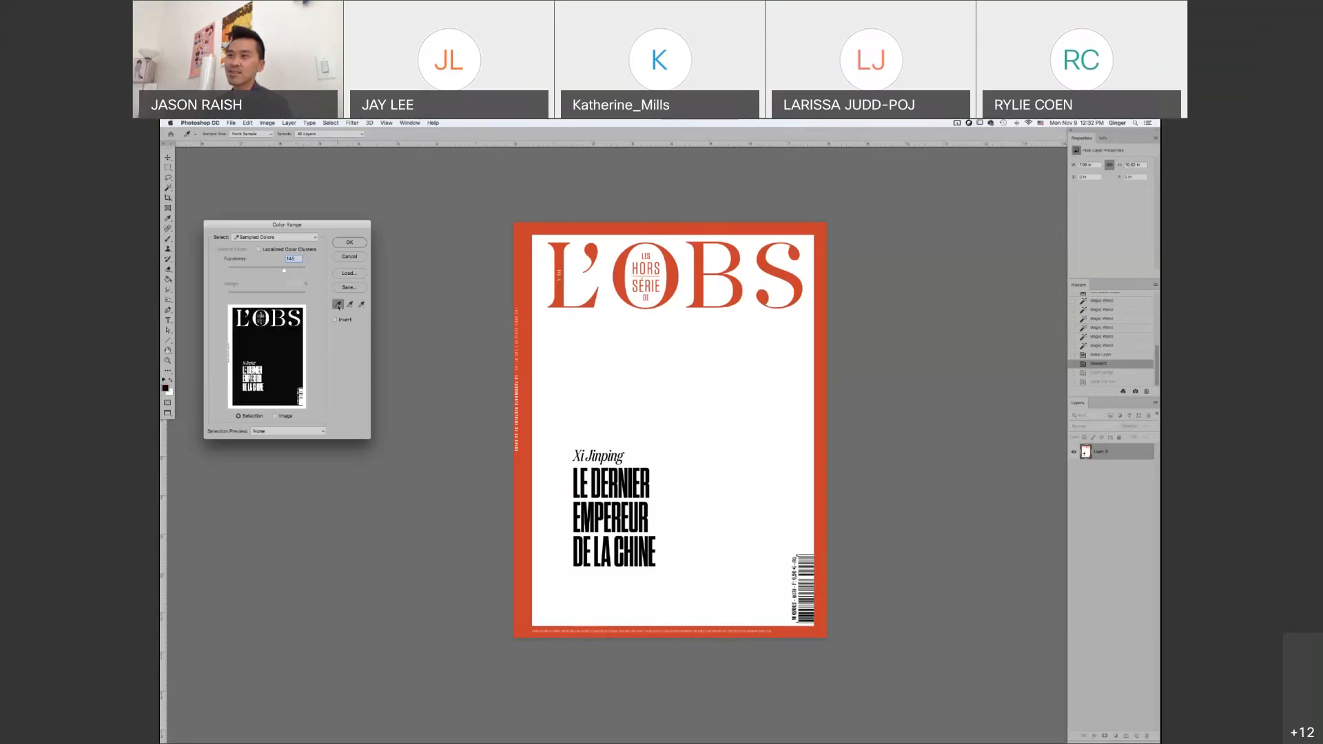
click(528, 468)
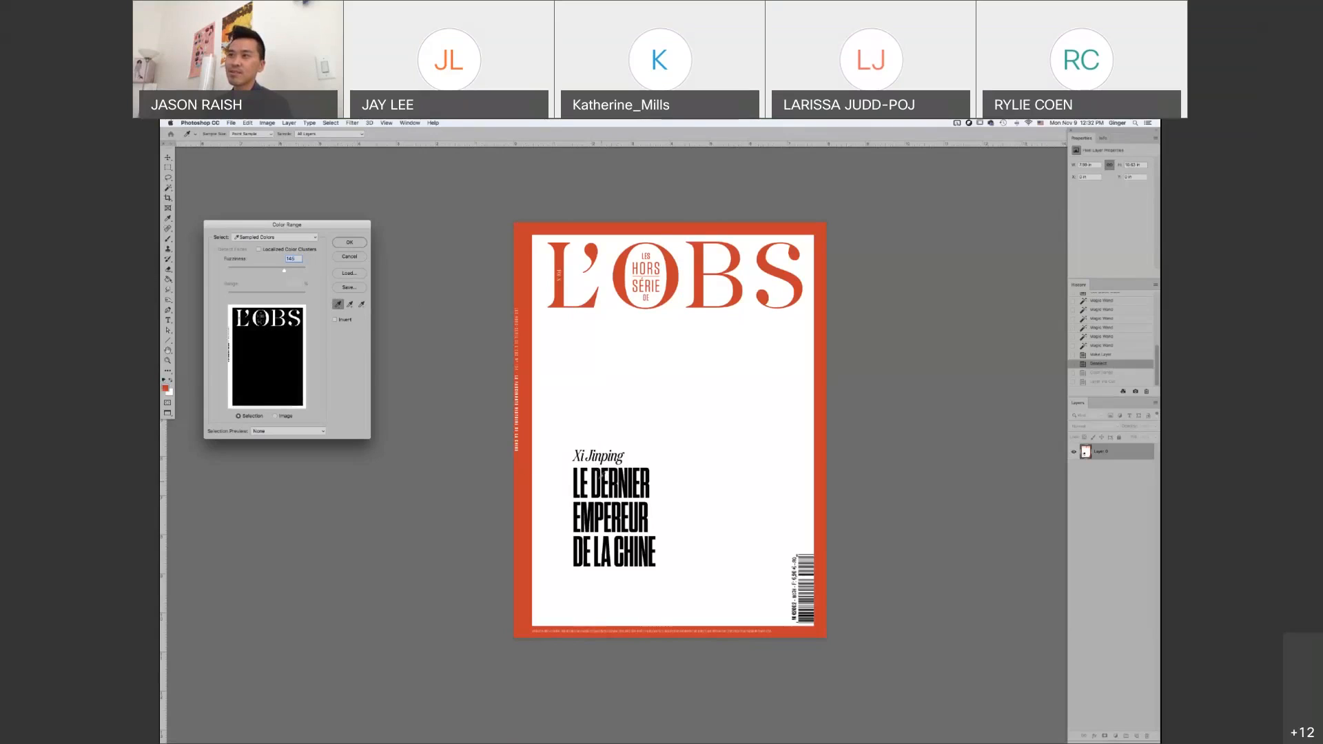
Sample the headline's black afresh and add the border's red to the color sample
click(603, 475)
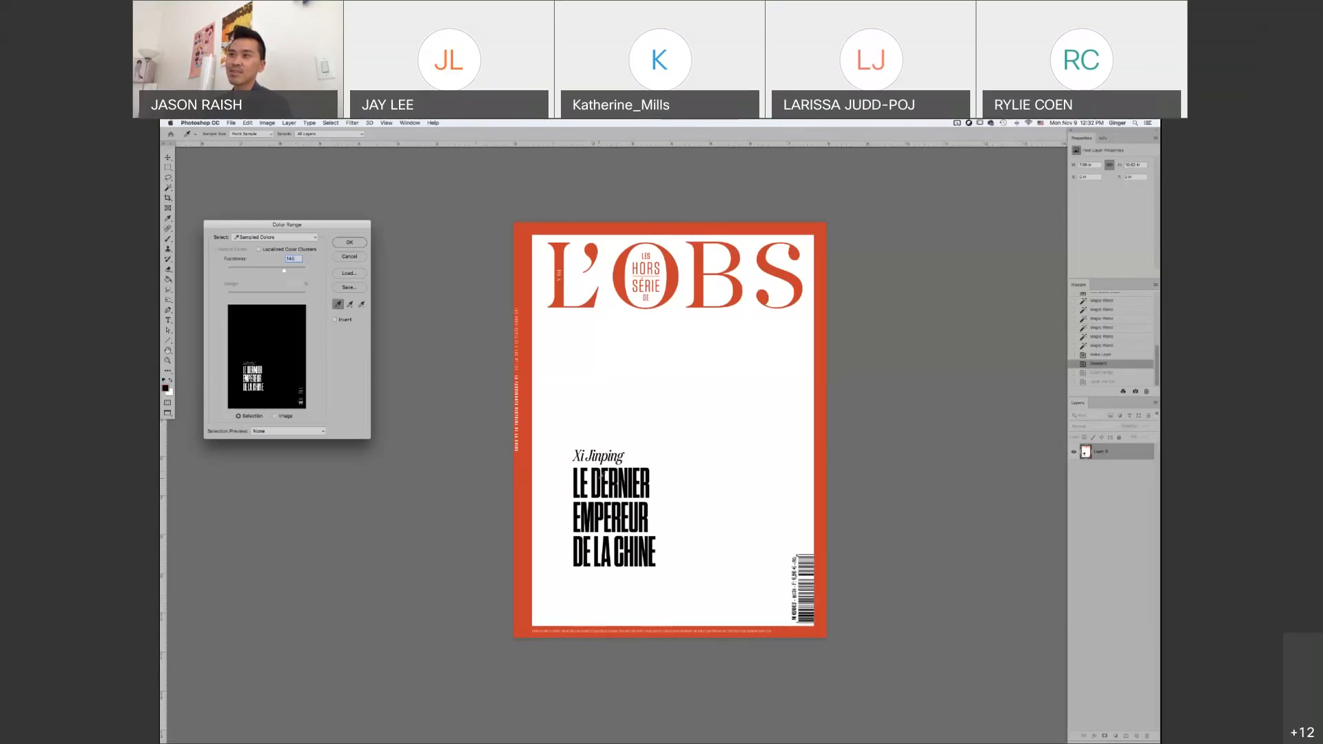
click(350, 305)
click(522, 471)
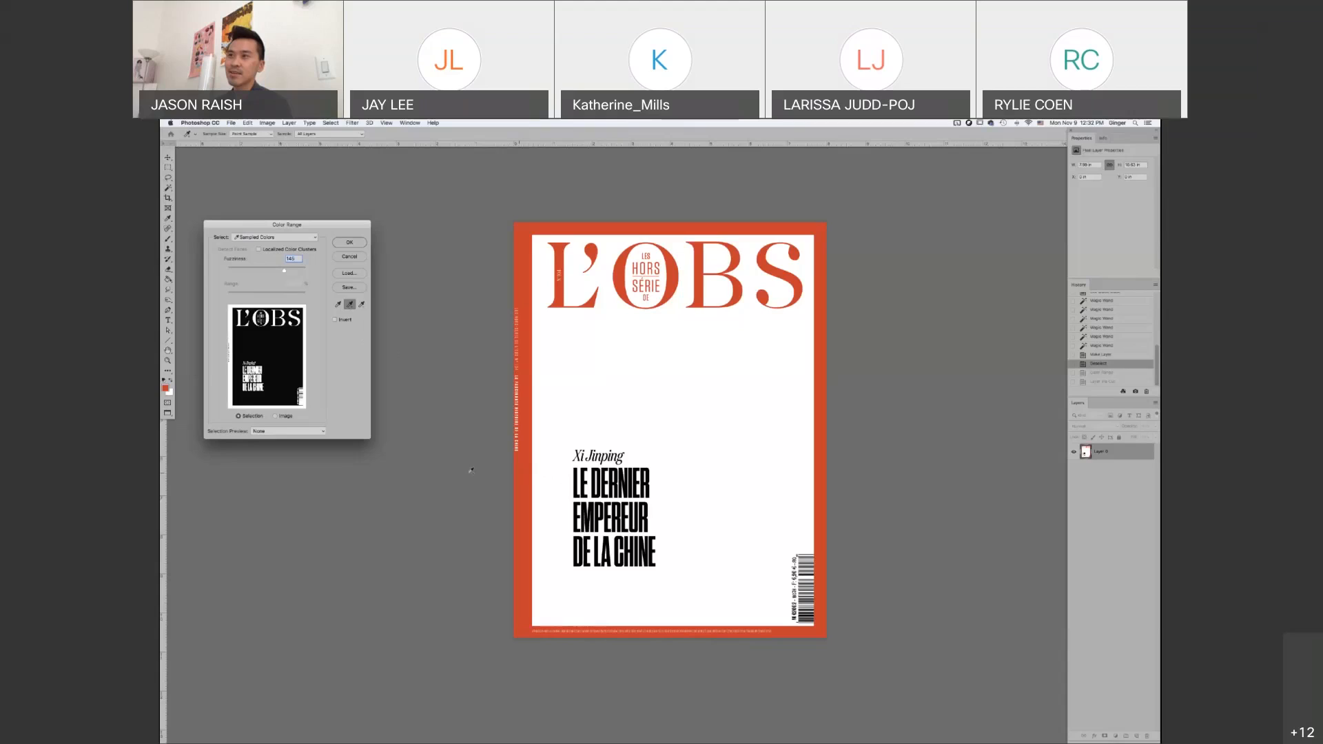
Subtract the headline's black from the color sample, add it back and apply the selection
click(361, 304)
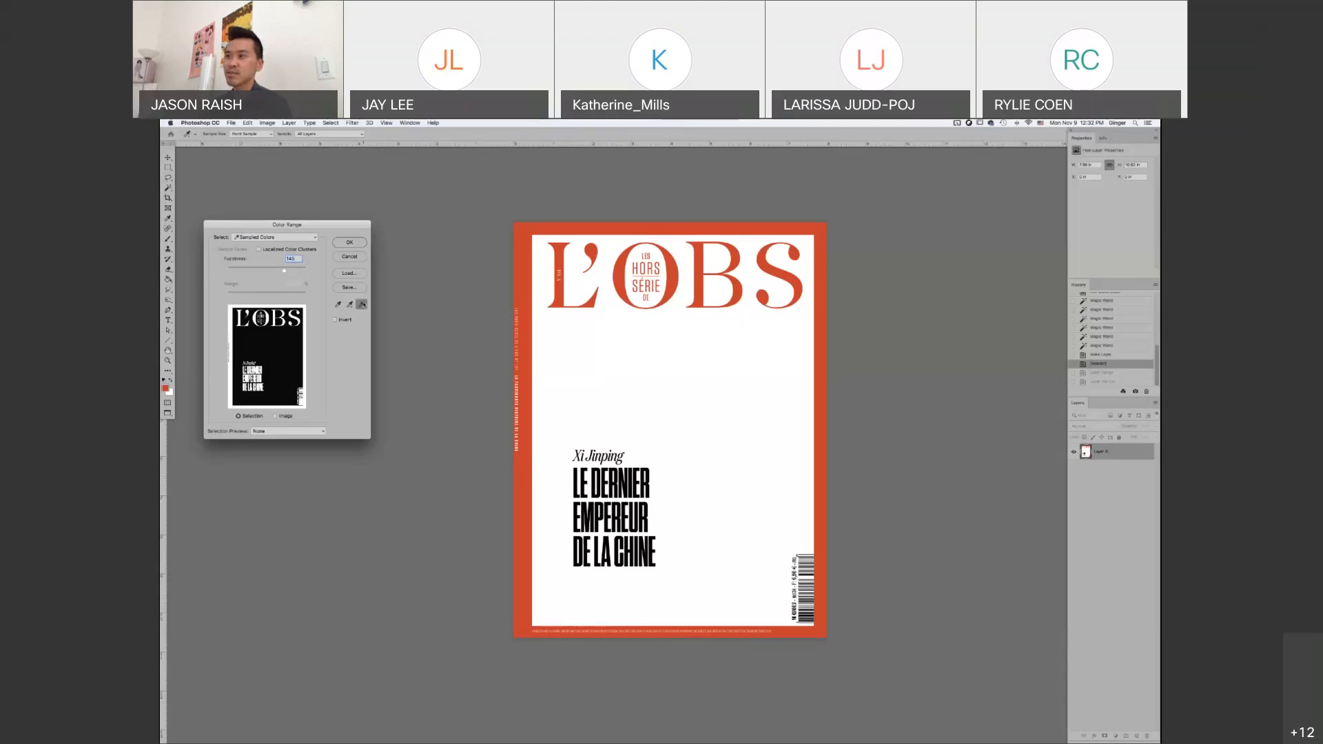
click(578, 485)
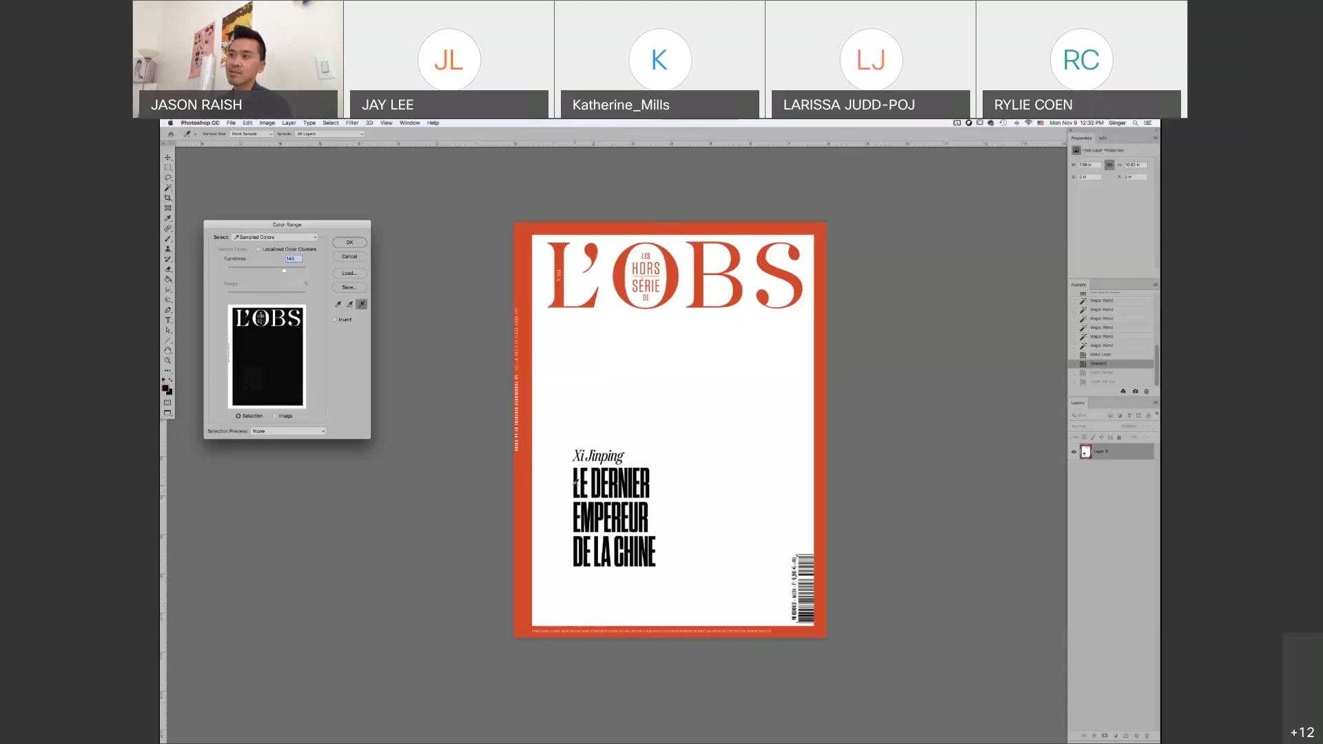
click(350, 304)
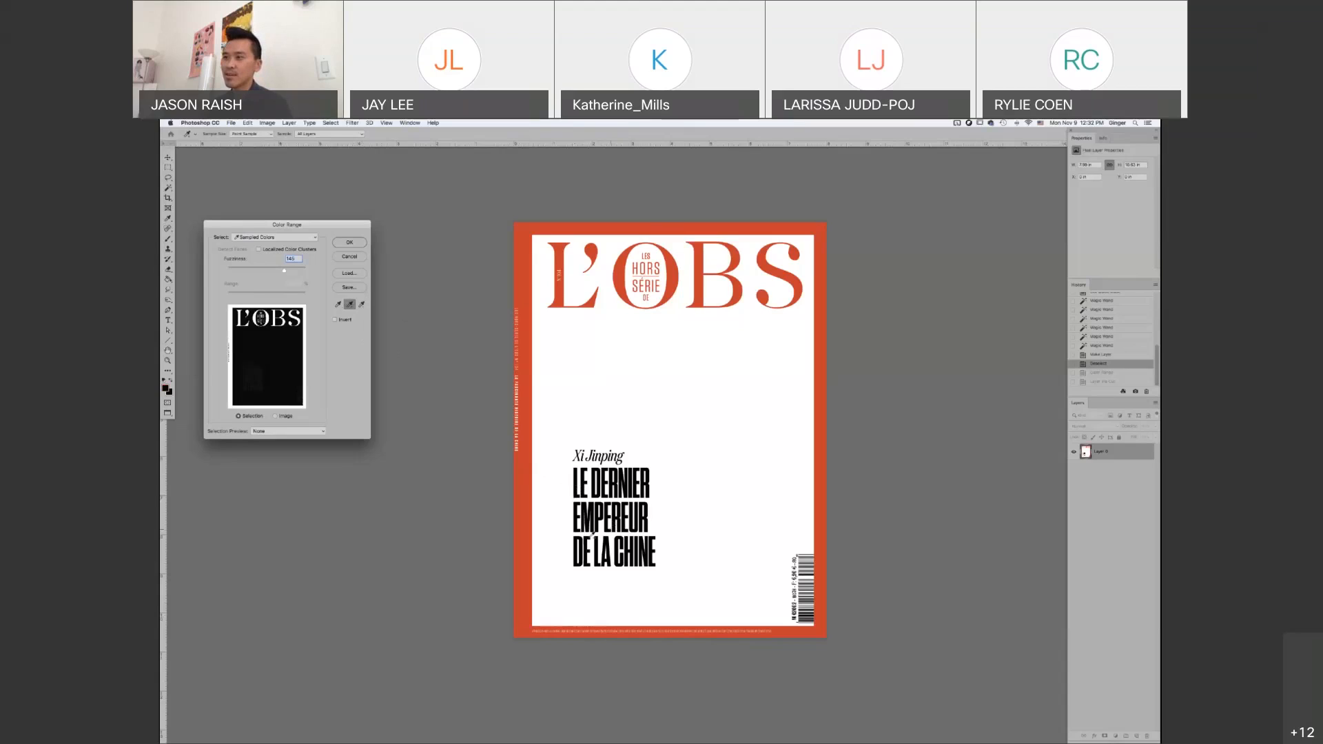
click(578, 539)
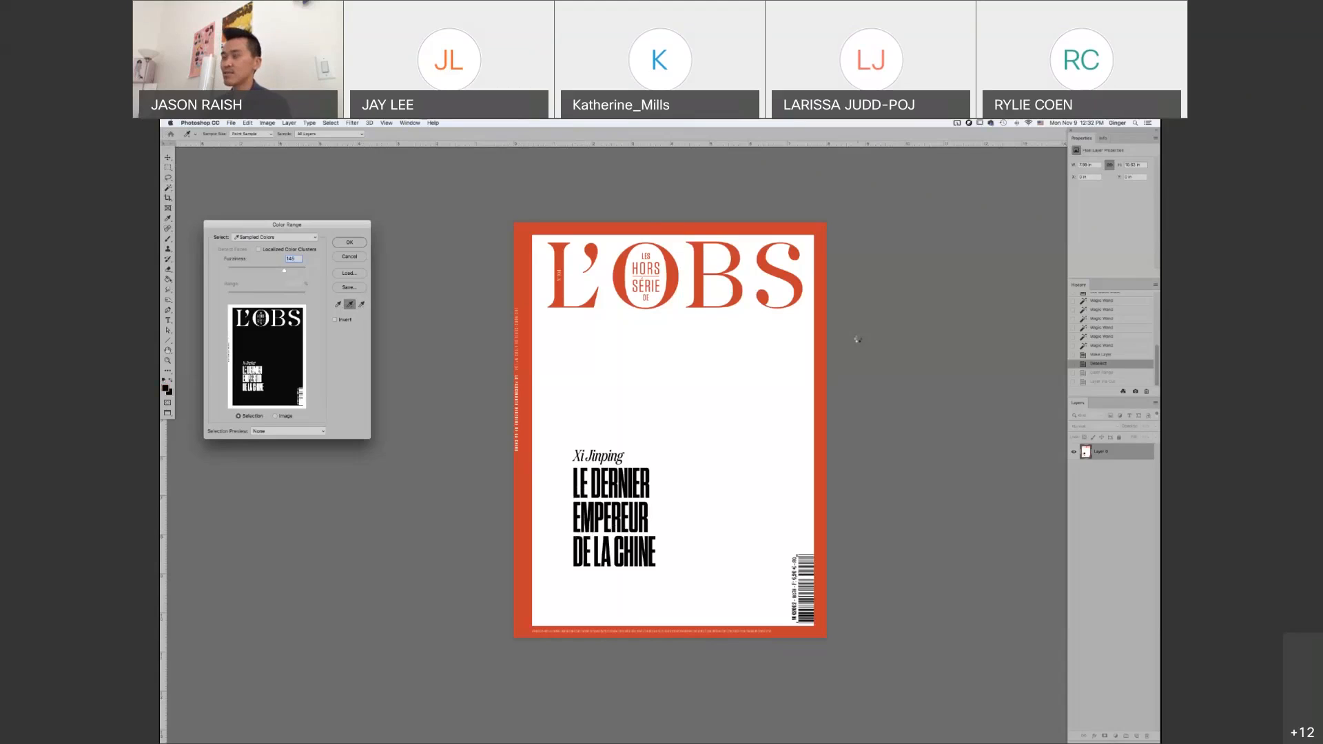
key(Return)
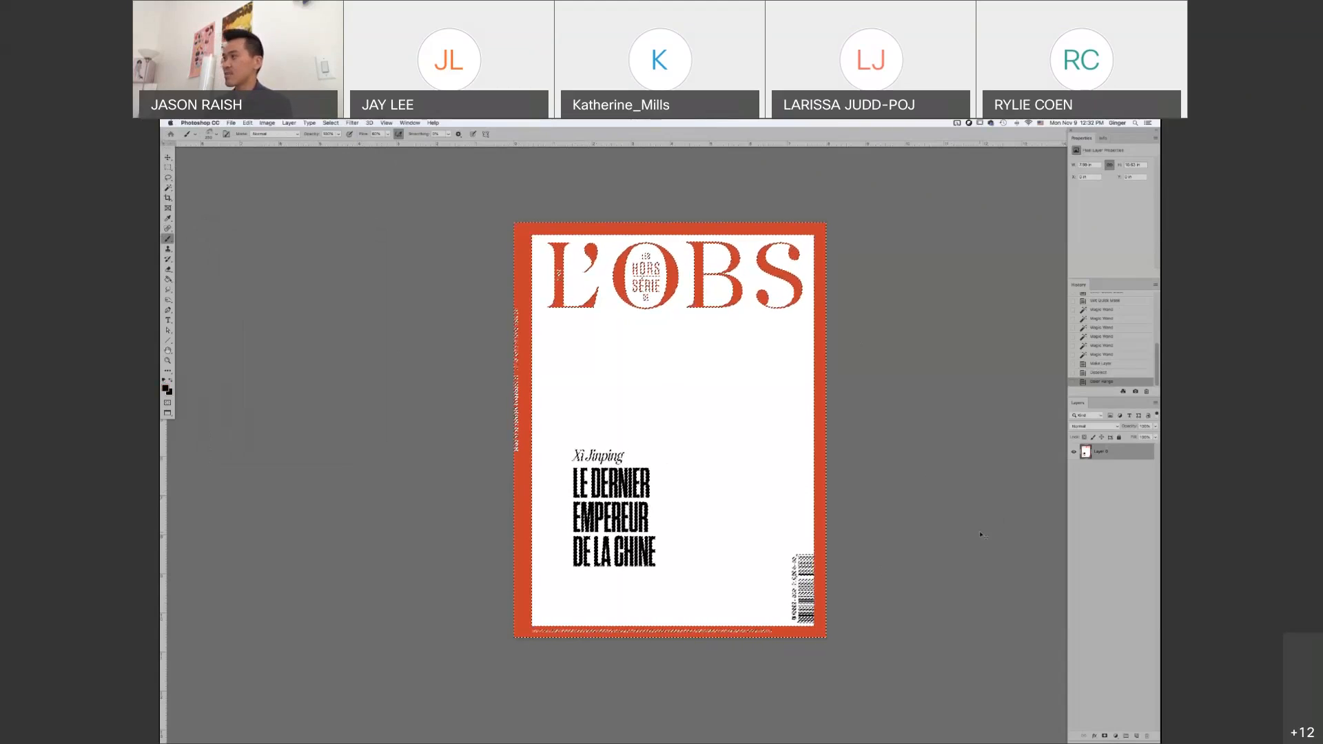
Cut the selected red and black artwork onto a new layer and hide the remaining white layer
key(super+shift+j)
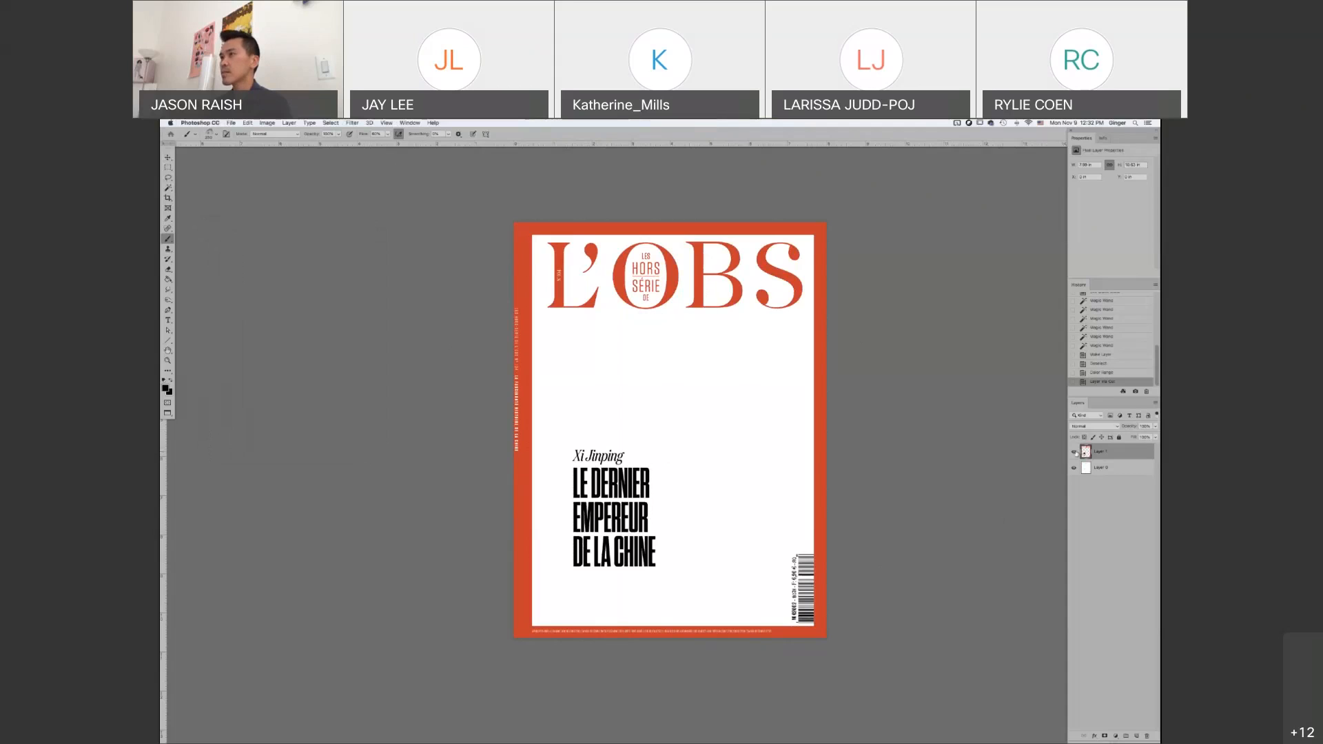
click(1074, 452)
click(1073, 452)
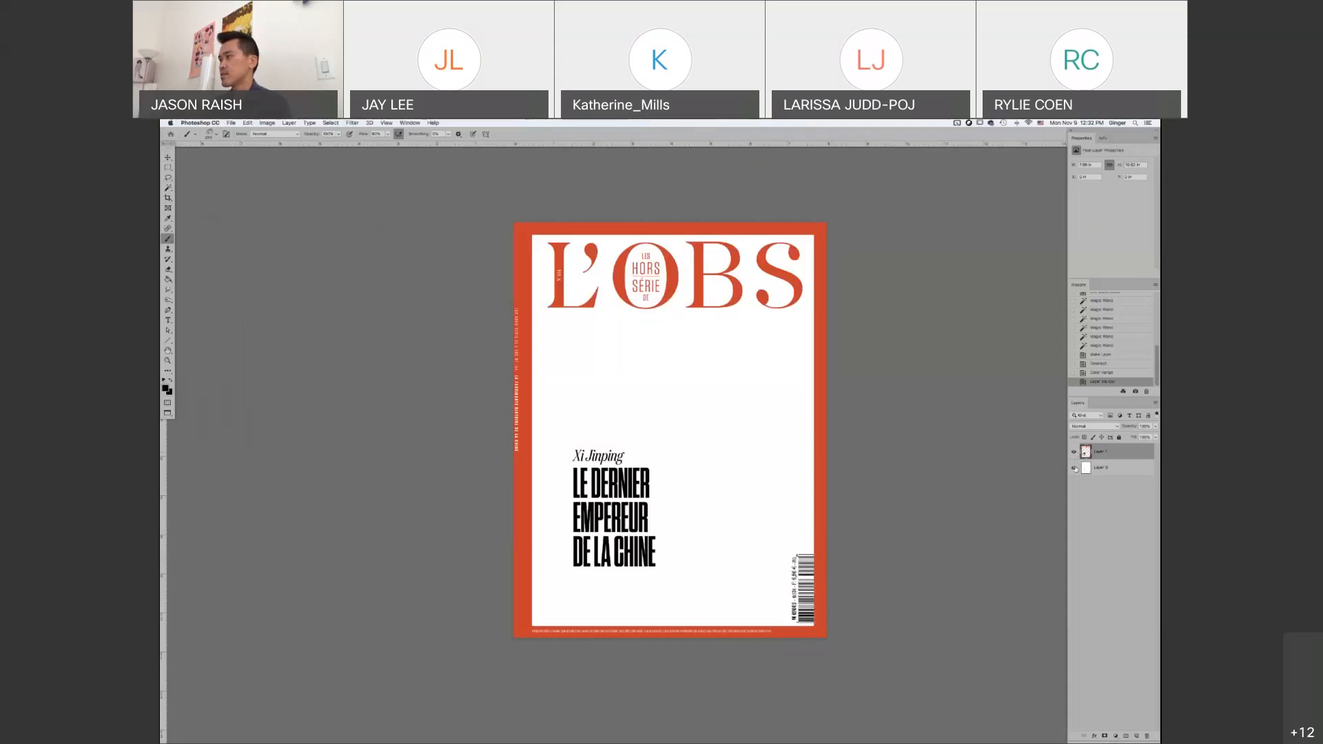
click(1073, 468)
Create a new layer between the artwork and the white layer and fill it with a medium green
click(1105, 468)
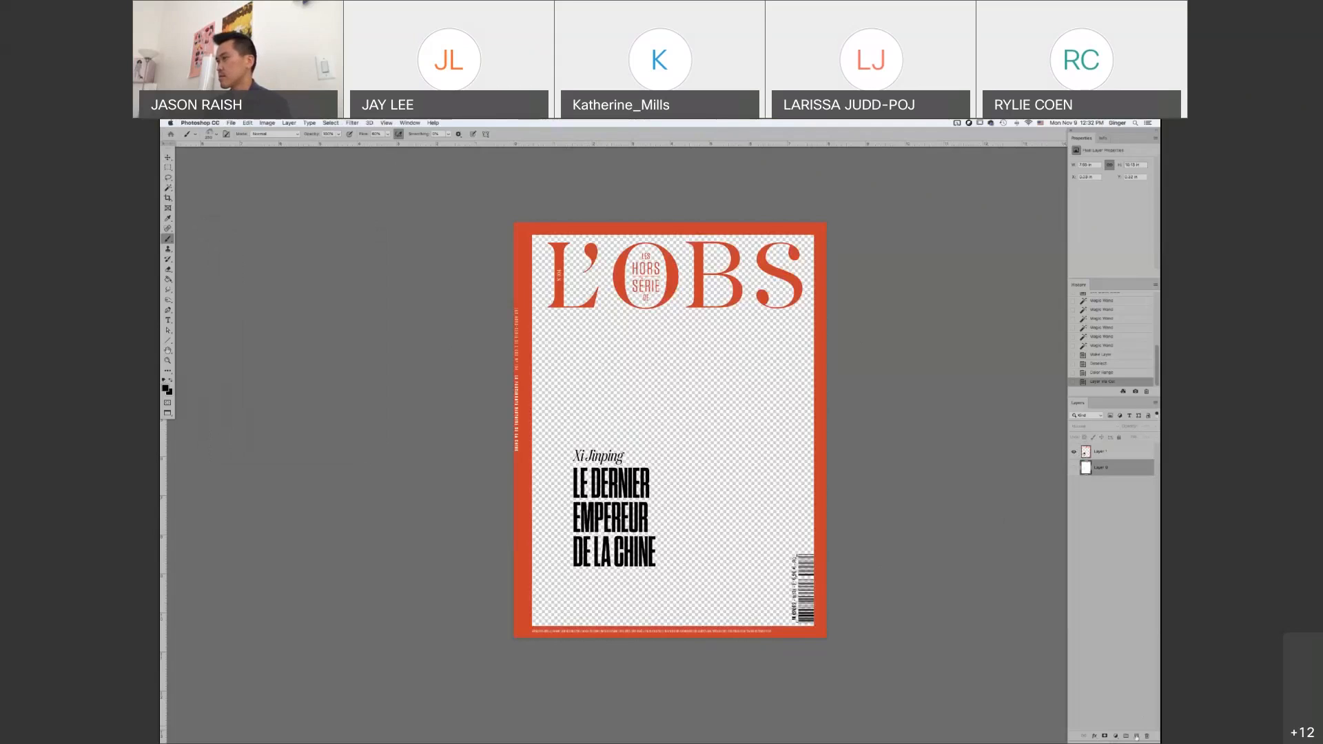
click(1136, 736)
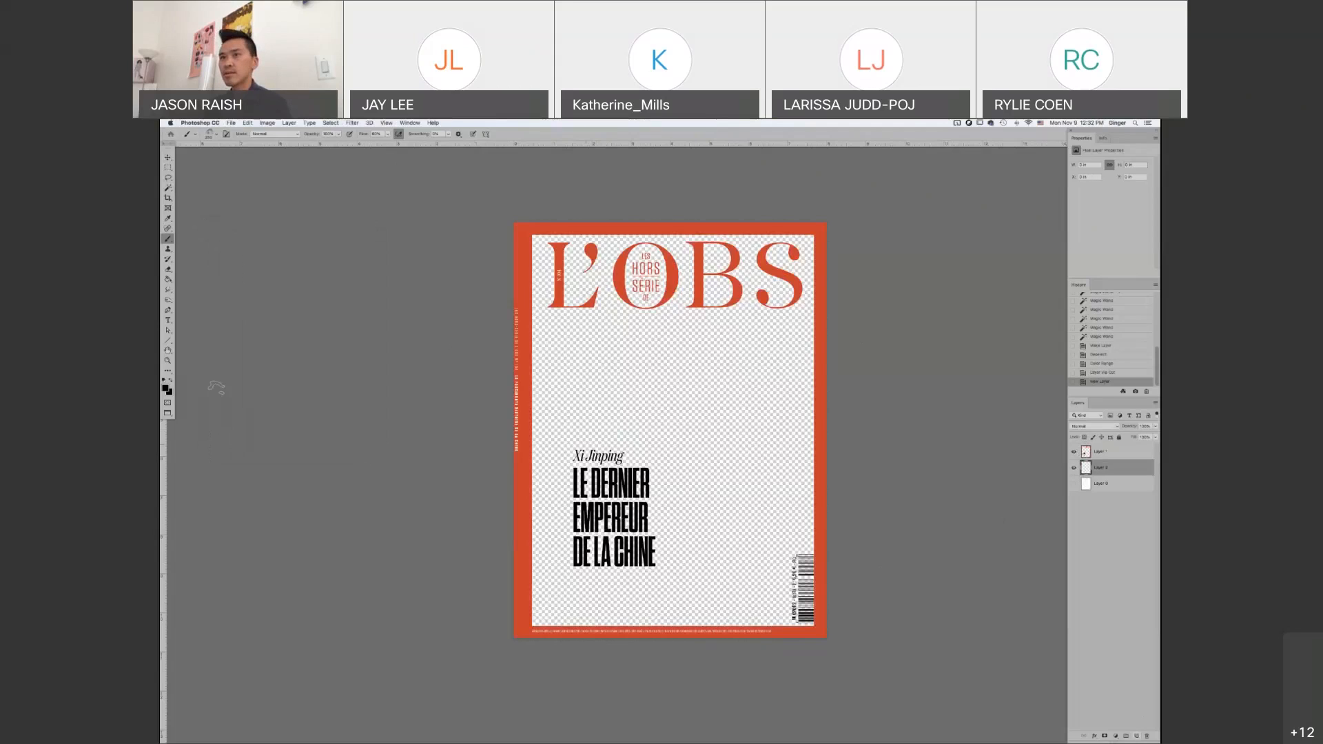
click(166, 389)
click(336, 463)
click(345, 485)
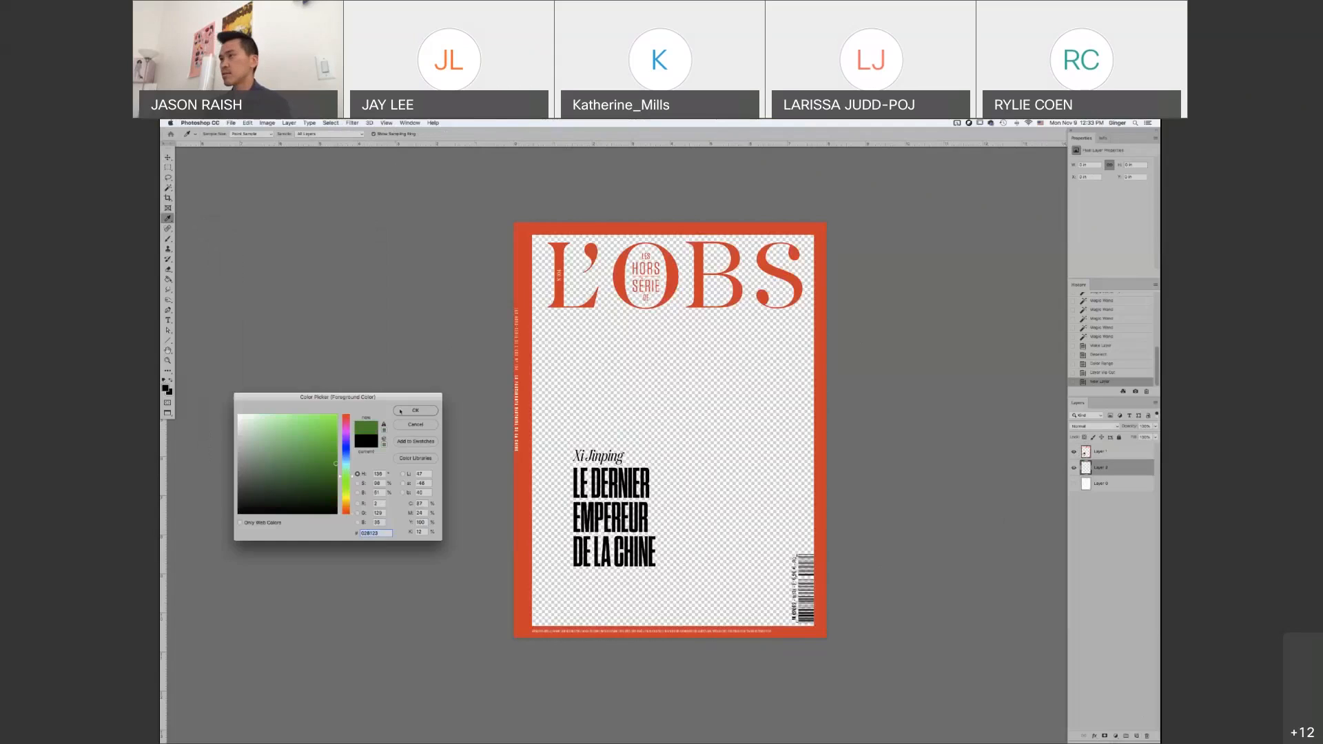
click(415, 411)
key(alt+BackSpace)
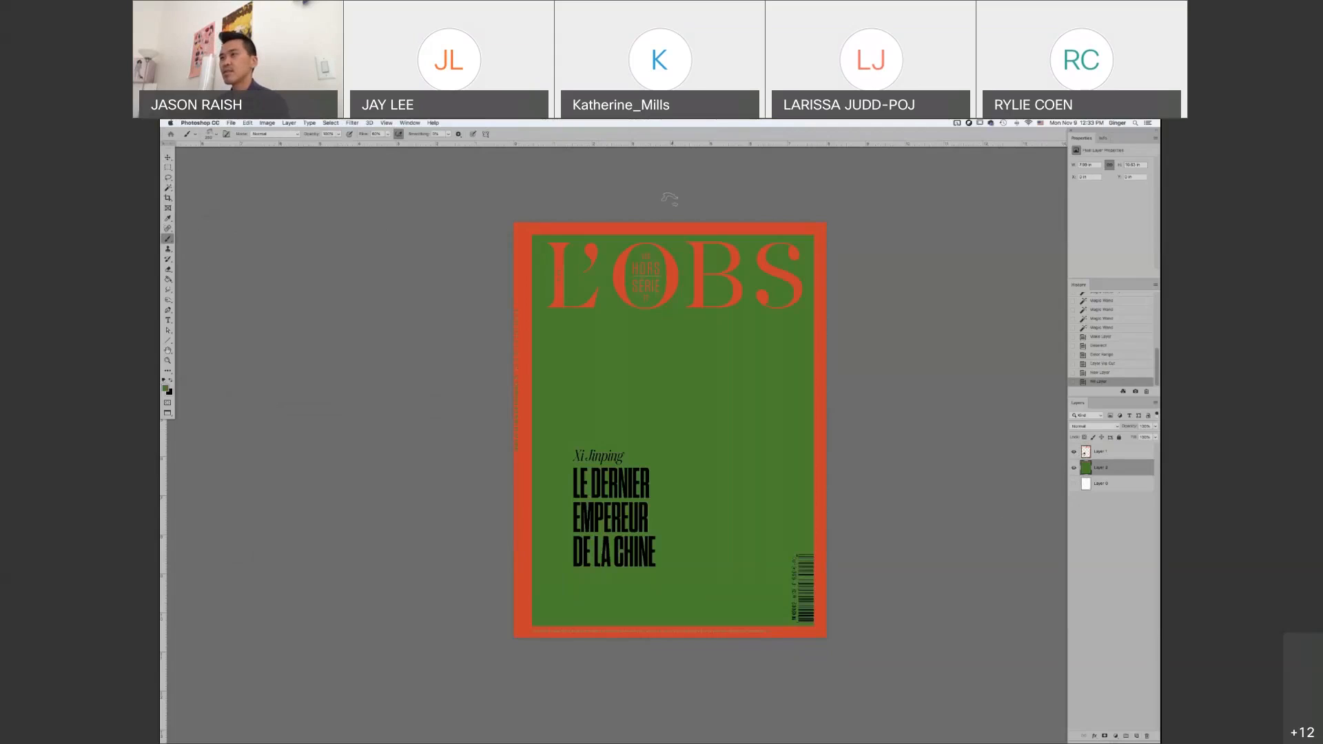
Choose a thin brush and scribble black lines on the green layer around the masthead and headline
click(525, 301)
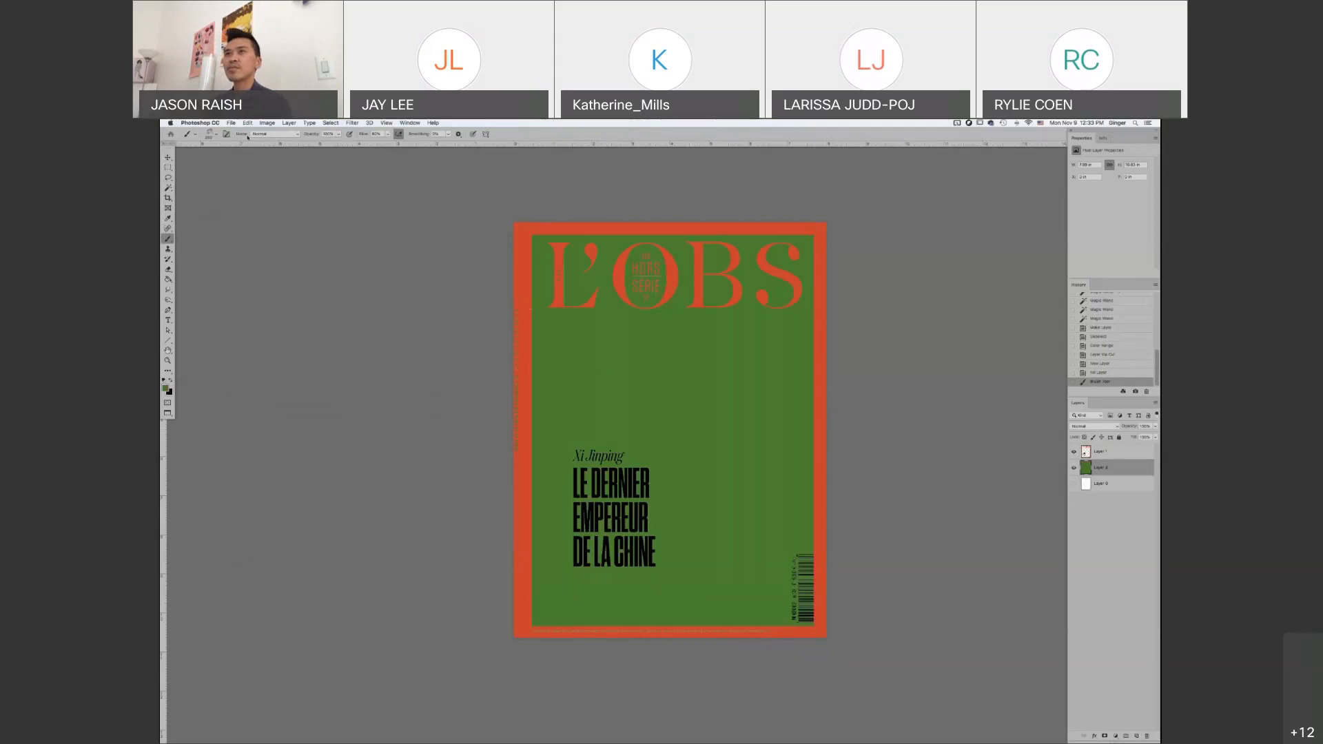
click(196, 136)
double_click(227, 396)
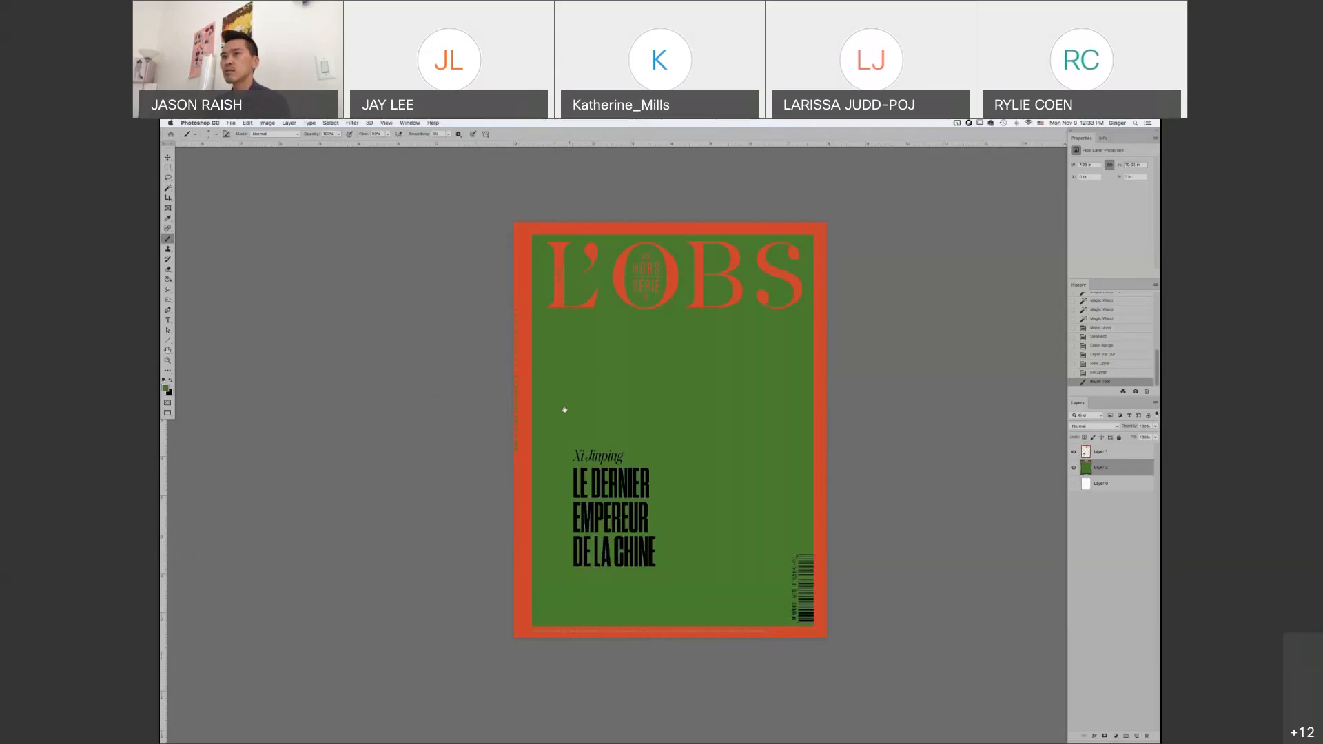
key(x)
mouse_move(612, 390)
mouse_down()
mouse_move(623, 276)
mouse_move(622, 354)
mouse_up()
mouse_move(556, 293)
mouse_down()
mouse_move(590, 289)
mouse_move(567, 279)
mouse_up()
mouse_move(650, 467)
mouse_down()
mouse_move(662, 458)
mouse_move(624, 471)
mouse_move(651, 485)
mouse_move(614, 428)
mouse_up()
Change the brush color to white and paint a loose line from the headline up to the masthead
key(d)
key(x)
mouse_move(650, 536)
mouse_down()
mouse_move(731, 429)
mouse_move(687, 294)
mouse_up()
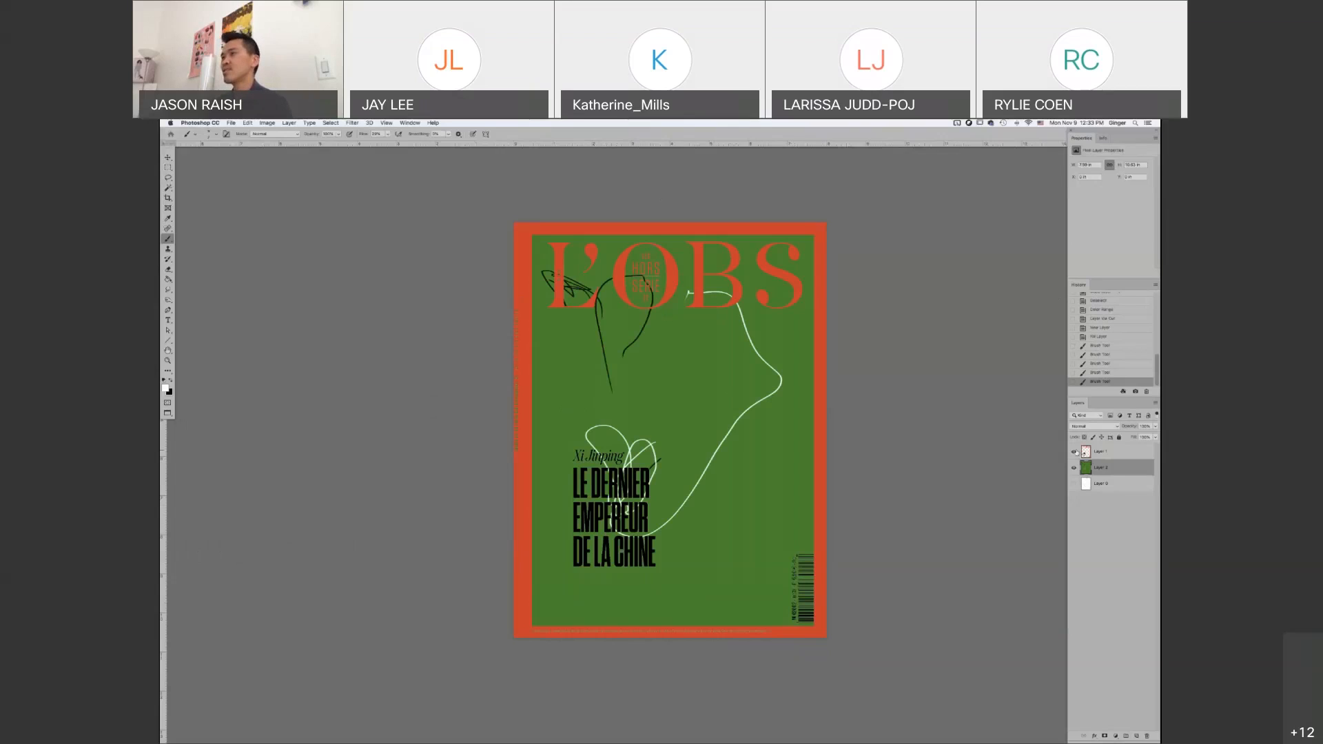
Compare the cover with and without the painted green layer and view it in full screen mode
click(1073, 467)
click(1074, 468)
click(340, 122)
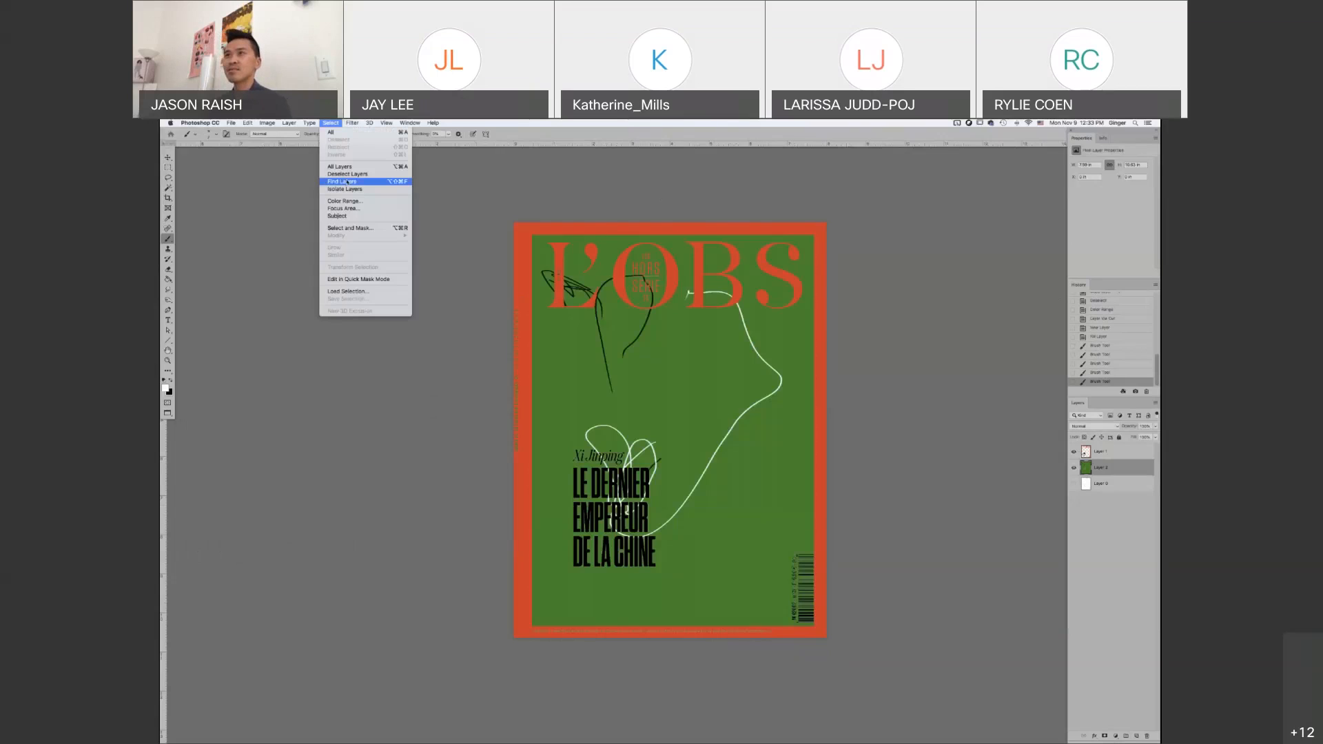
click(679, 543)
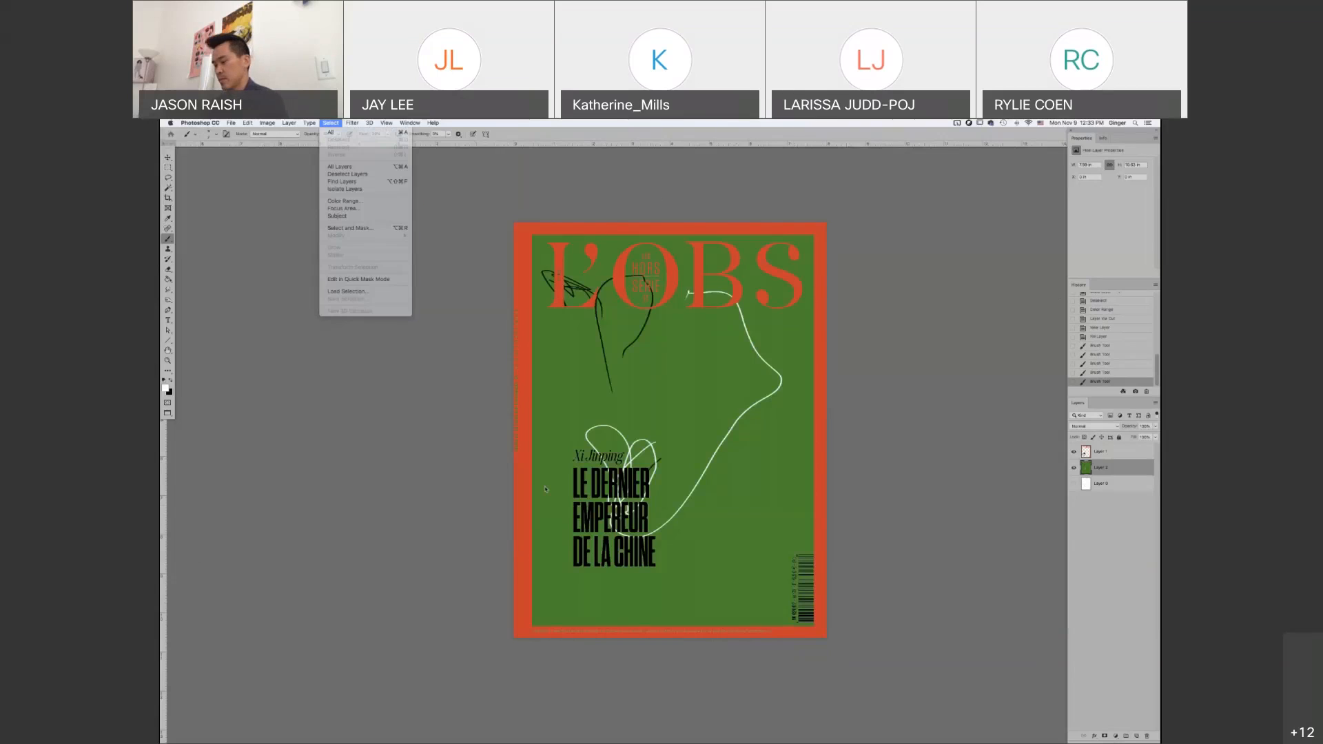
key(f)
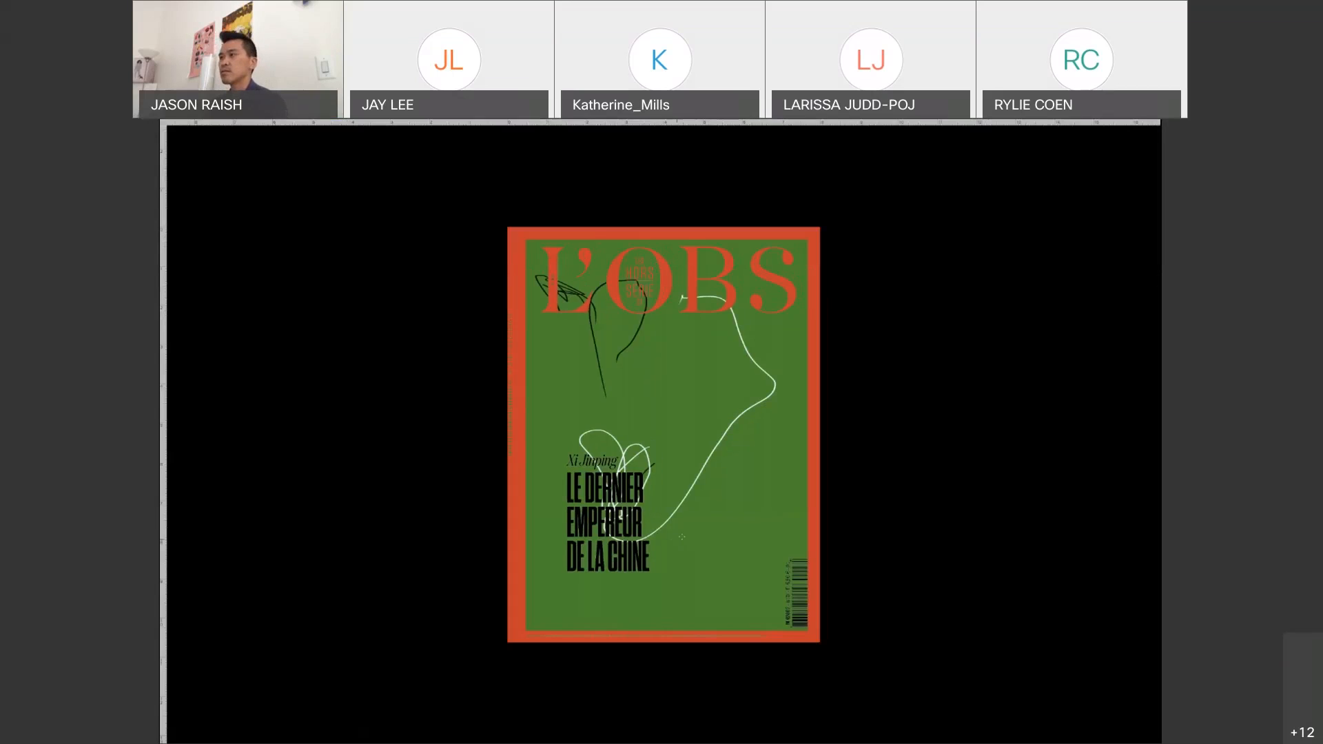
Leave full screen mode and open the Buzz PDF from the Finder folder in Photoshop
key(f)
click(888, 608)
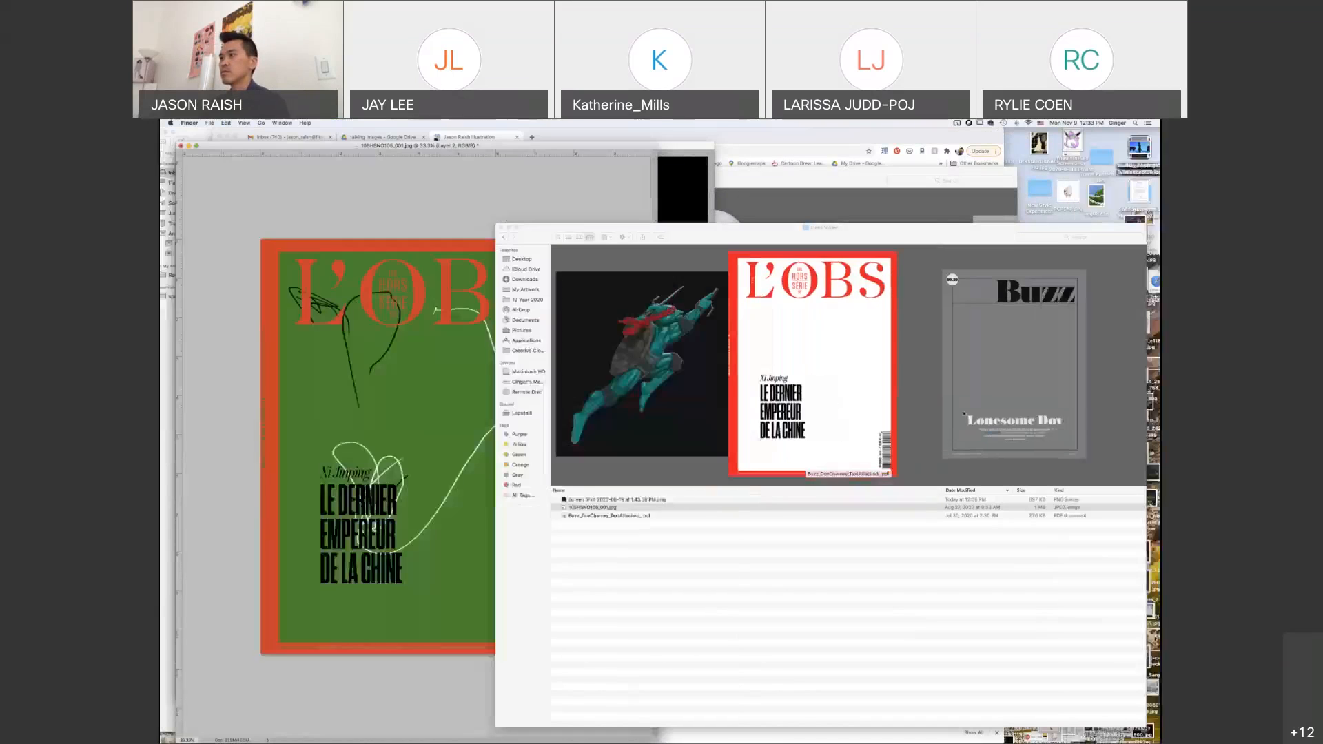
click(963, 413)
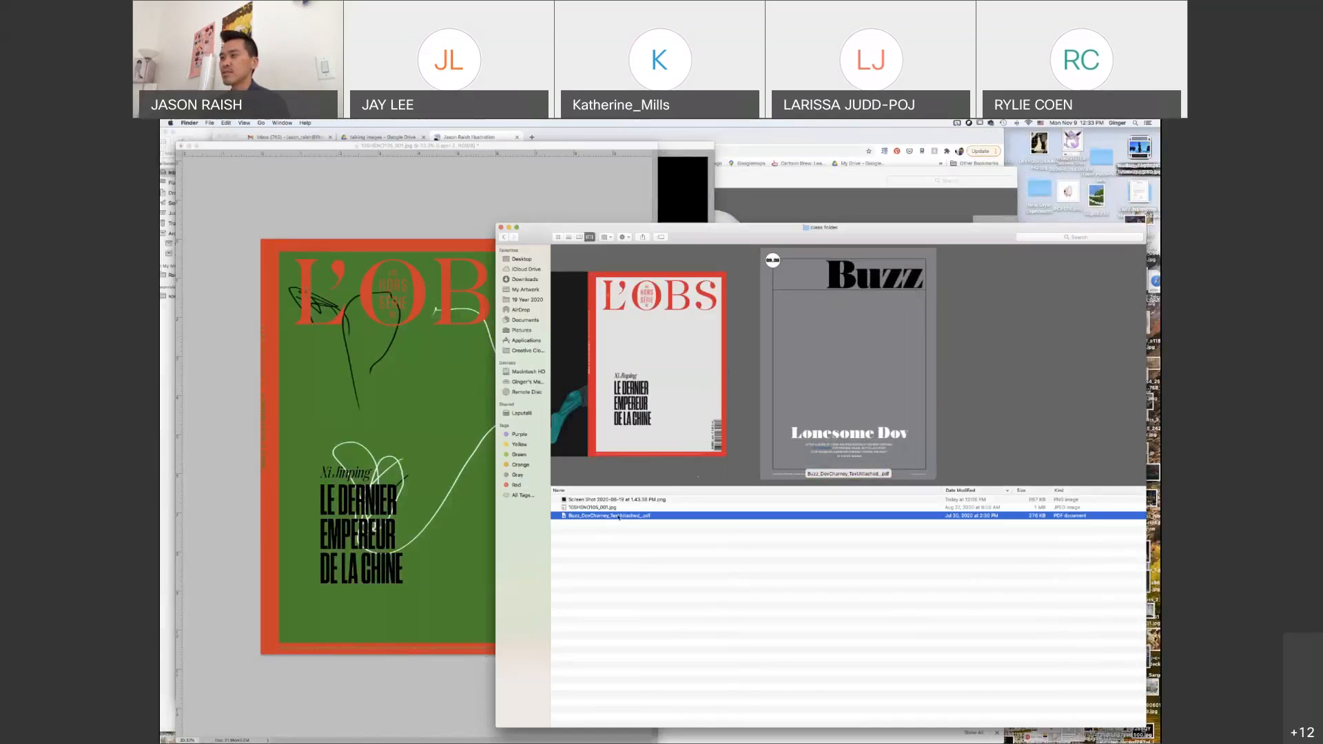
drag(621, 520, 177, 307)
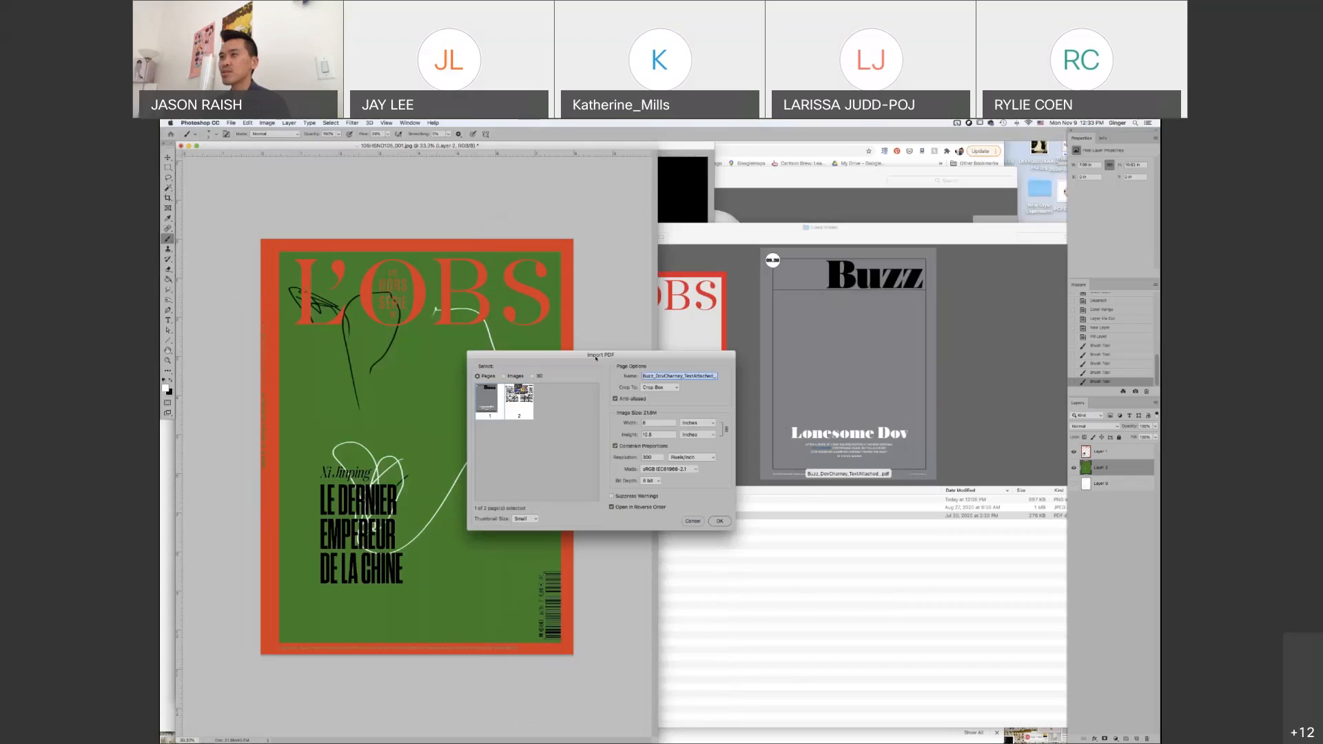
Enlarge the page thumbnails to Large and import only page 1, the gray Buzz page, from the PDF
click(521, 401)
click(528, 521)
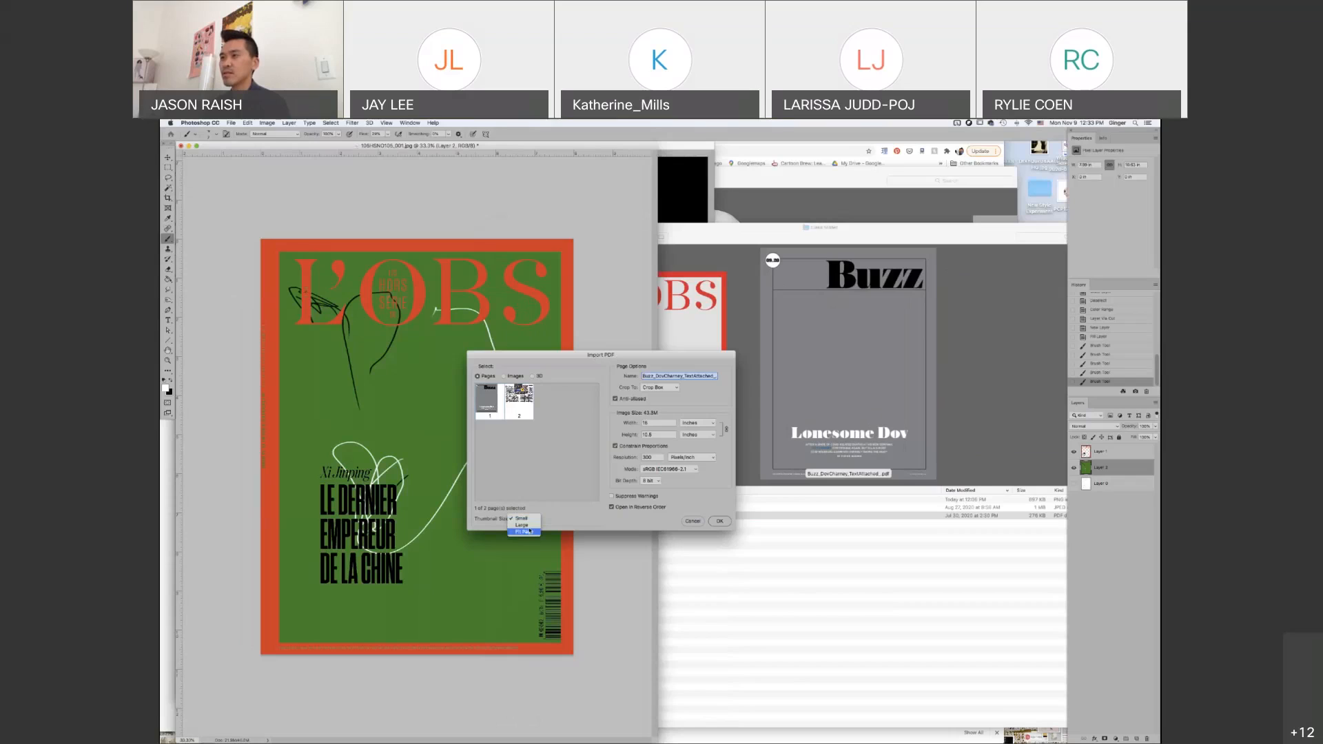
click(522, 525)
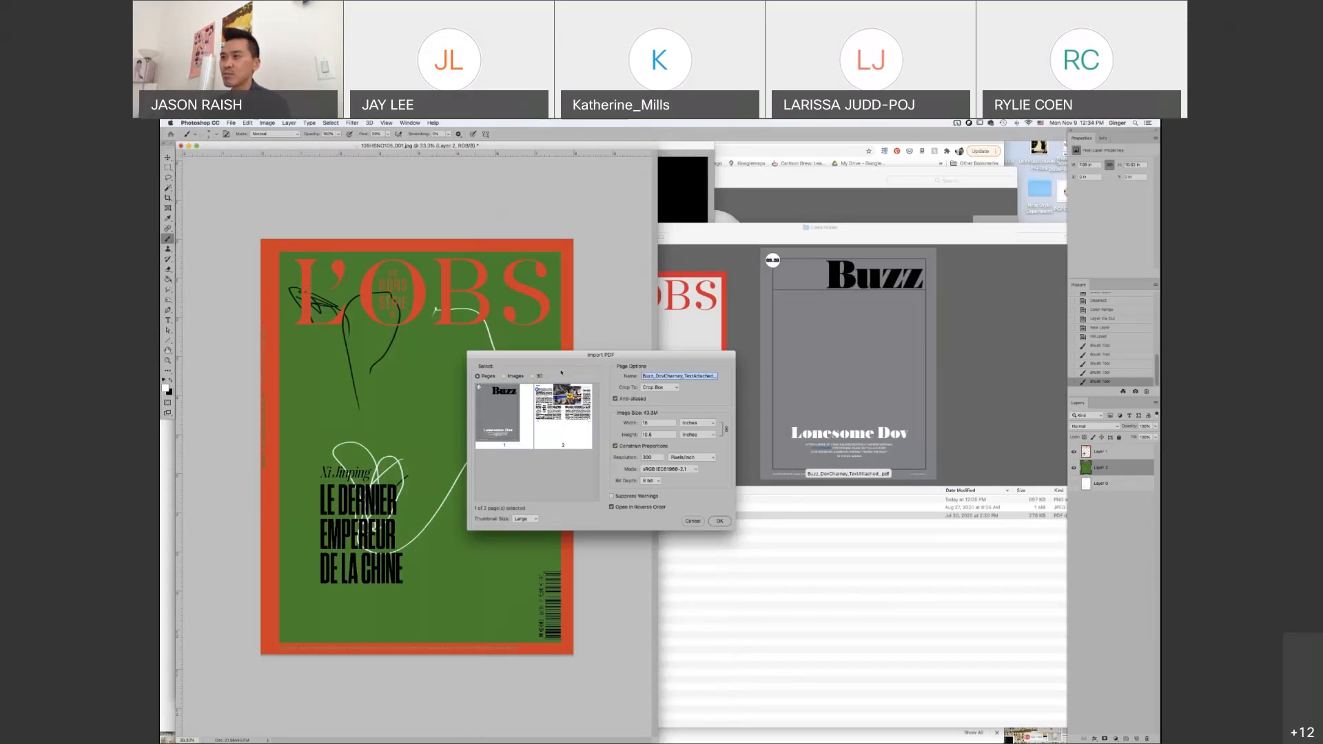
click(494, 415)
shift+click(568, 423)
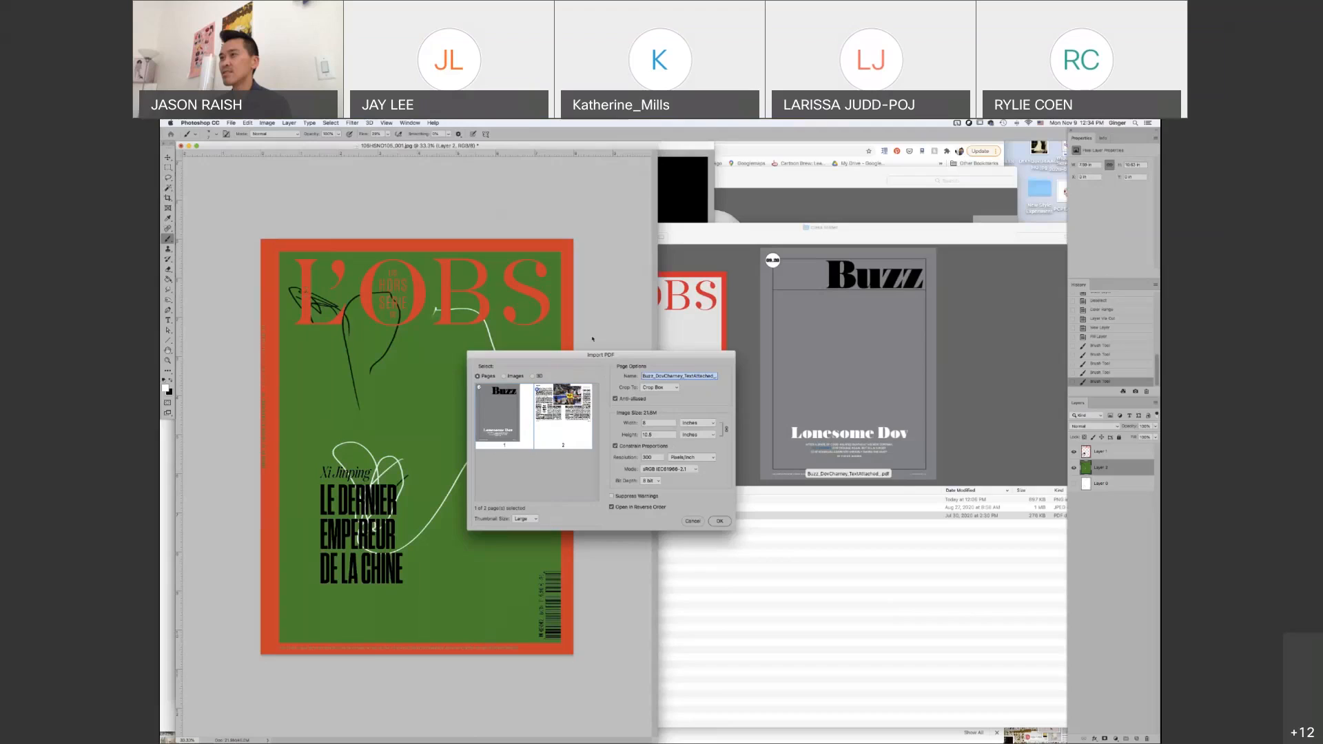
drag(600, 353, 601, 350)
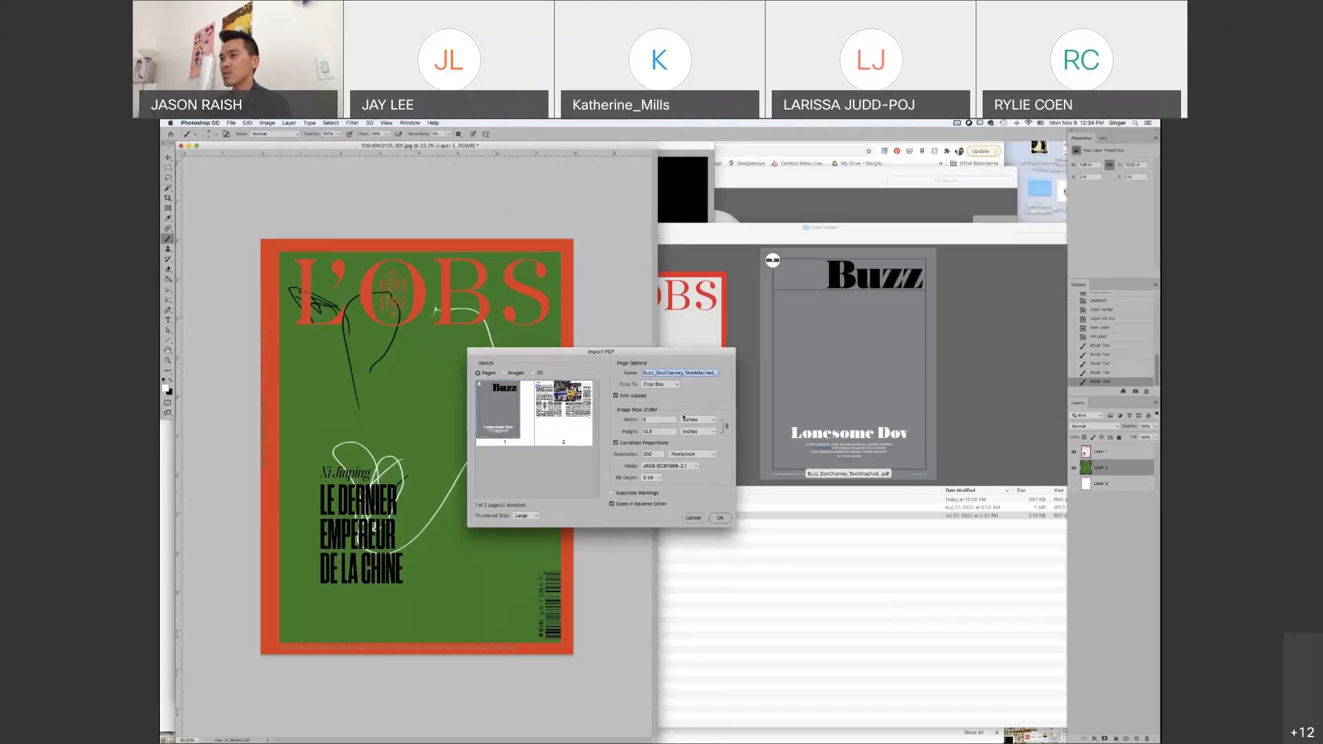
click(719, 518)
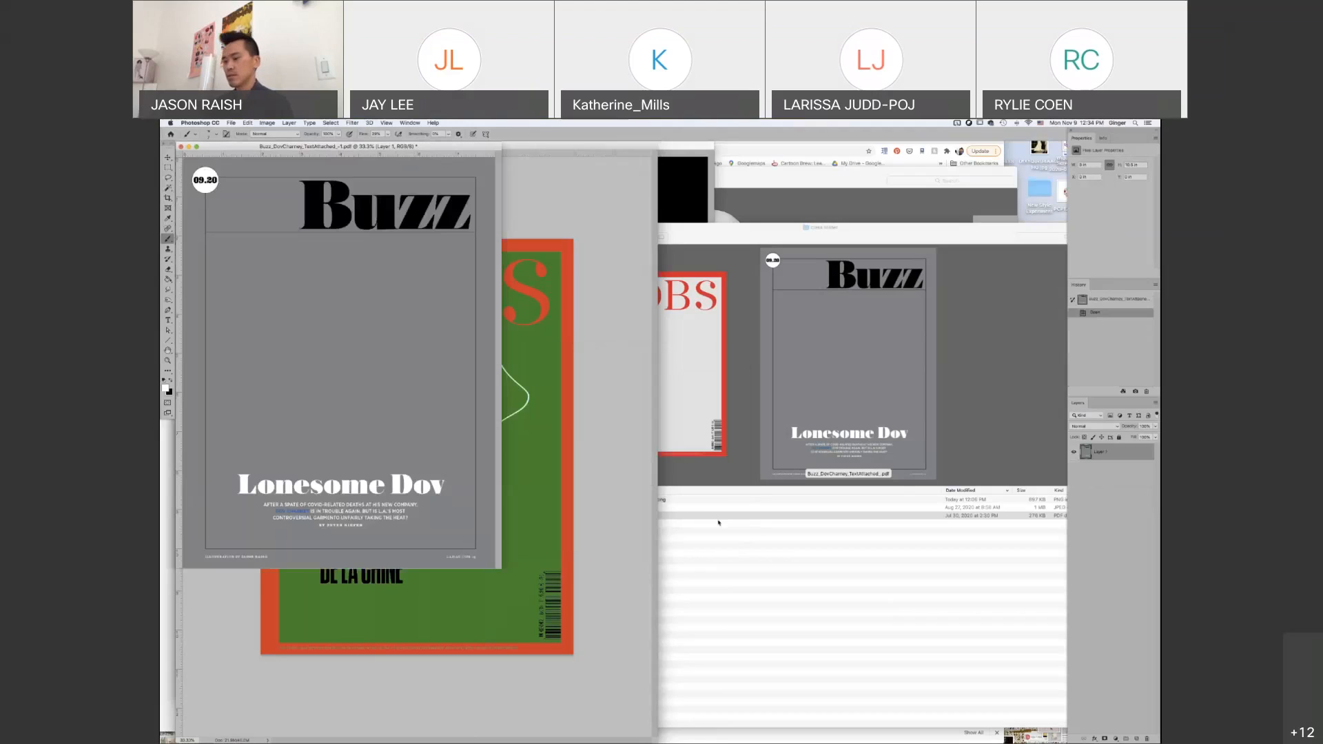
Show the Buzz page in full screen mode with menus and undo the stray brush mark on it
key(f)
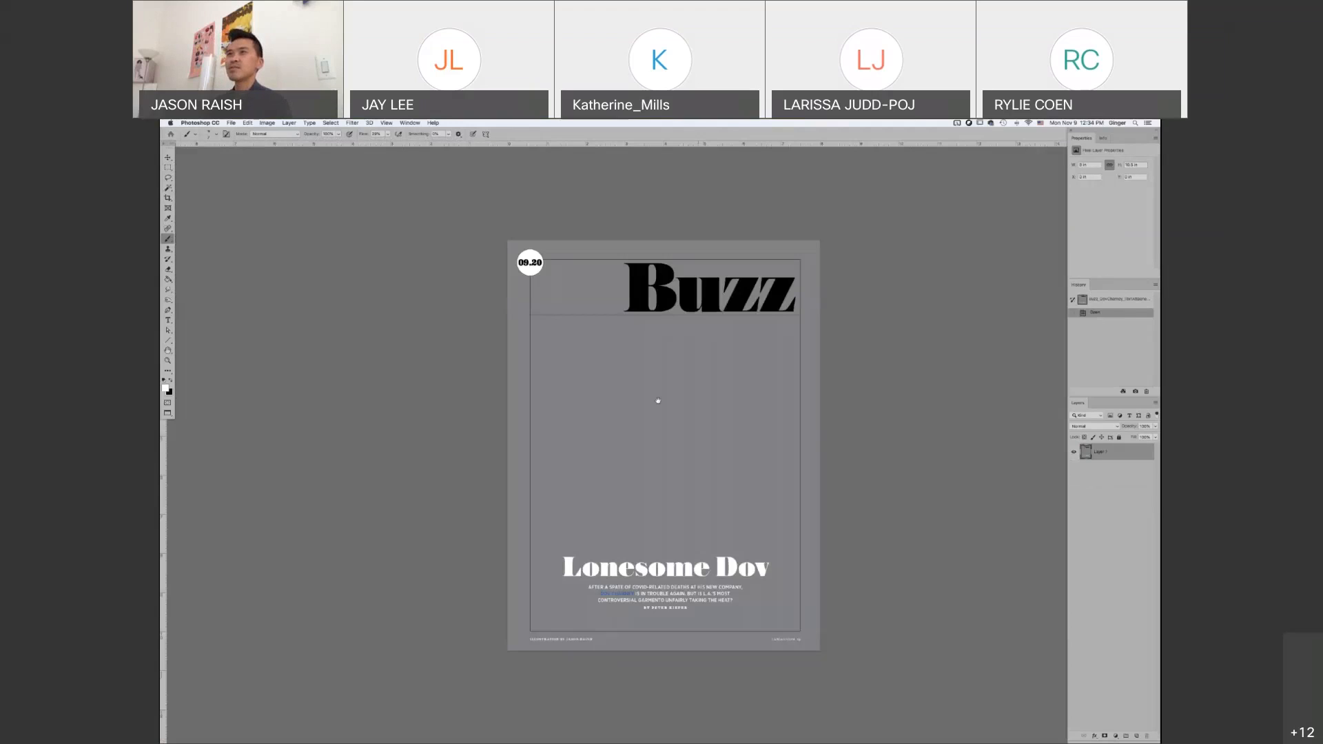
click(658, 402)
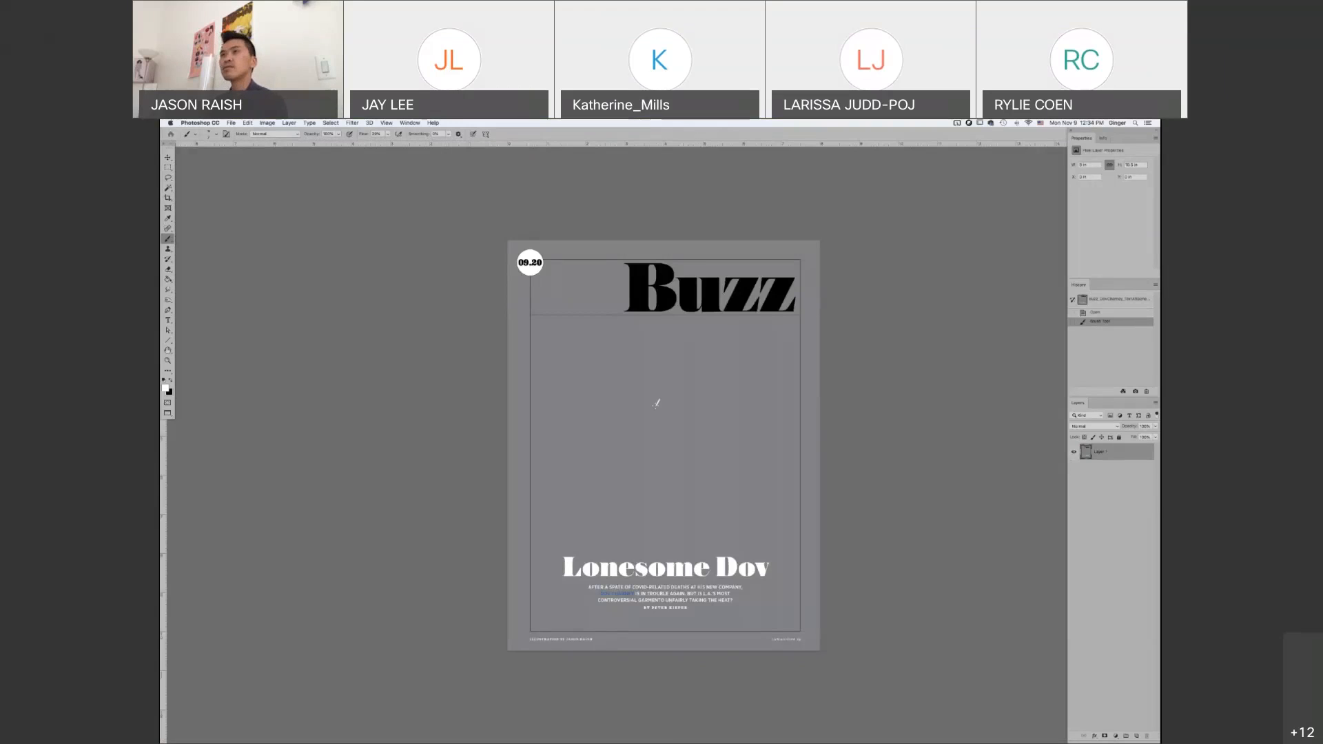
key(super+z)
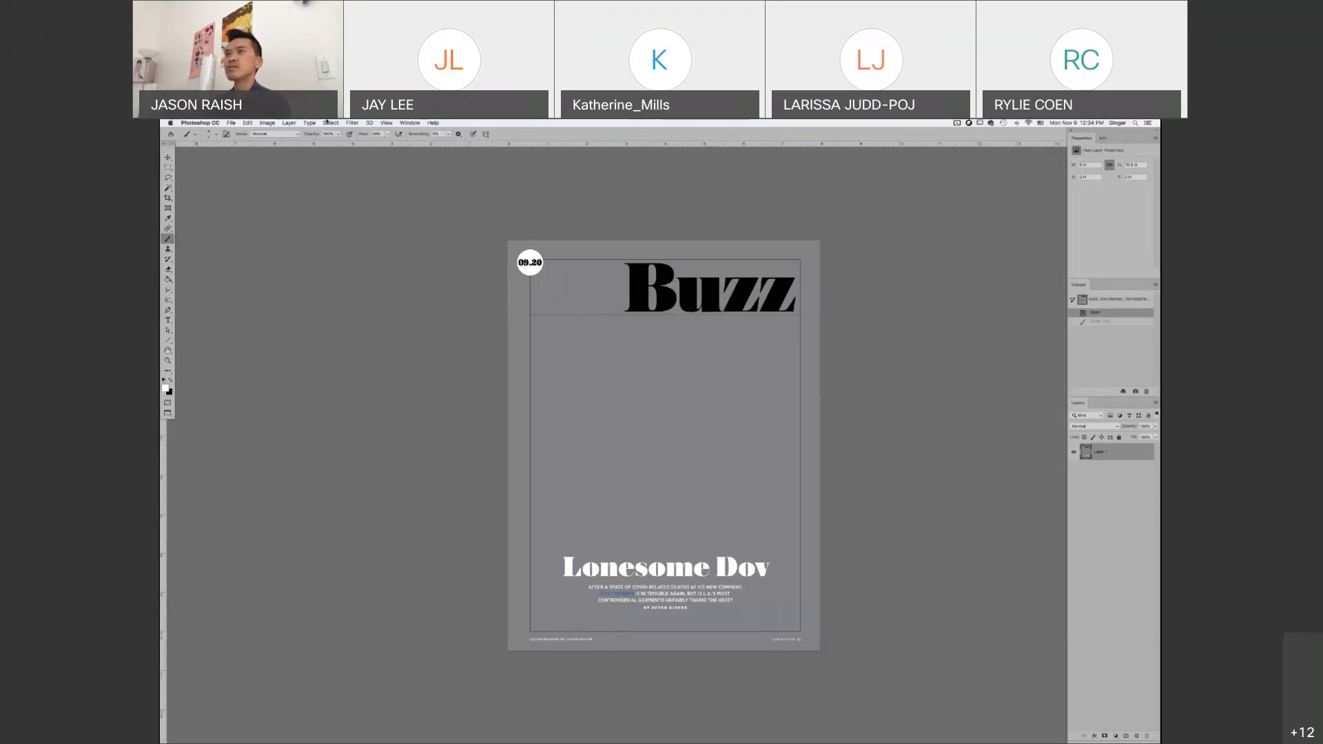
Try a Color Range selection of the Buzz page's Shadows, previewing it as Grayscale and Black Matte before returning the preview to None
click(325, 121)
click(348, 201)
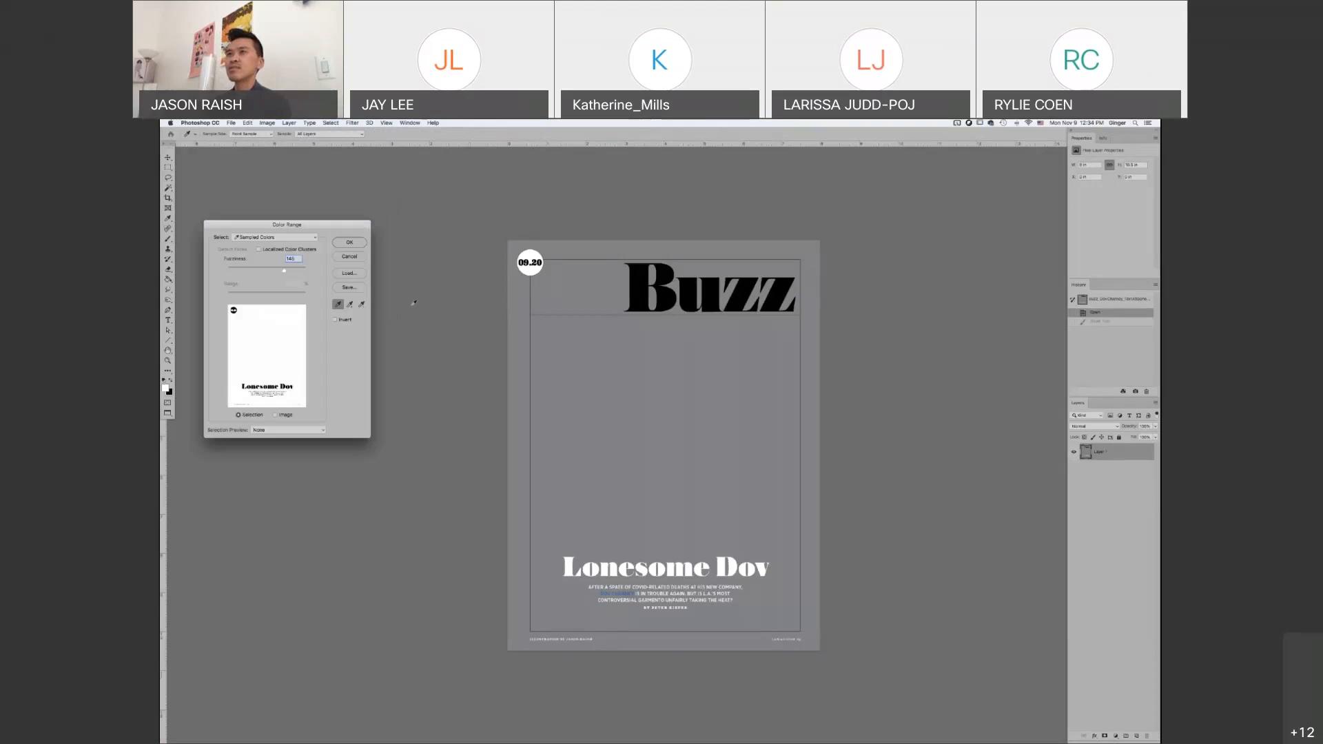
click(299, 238)
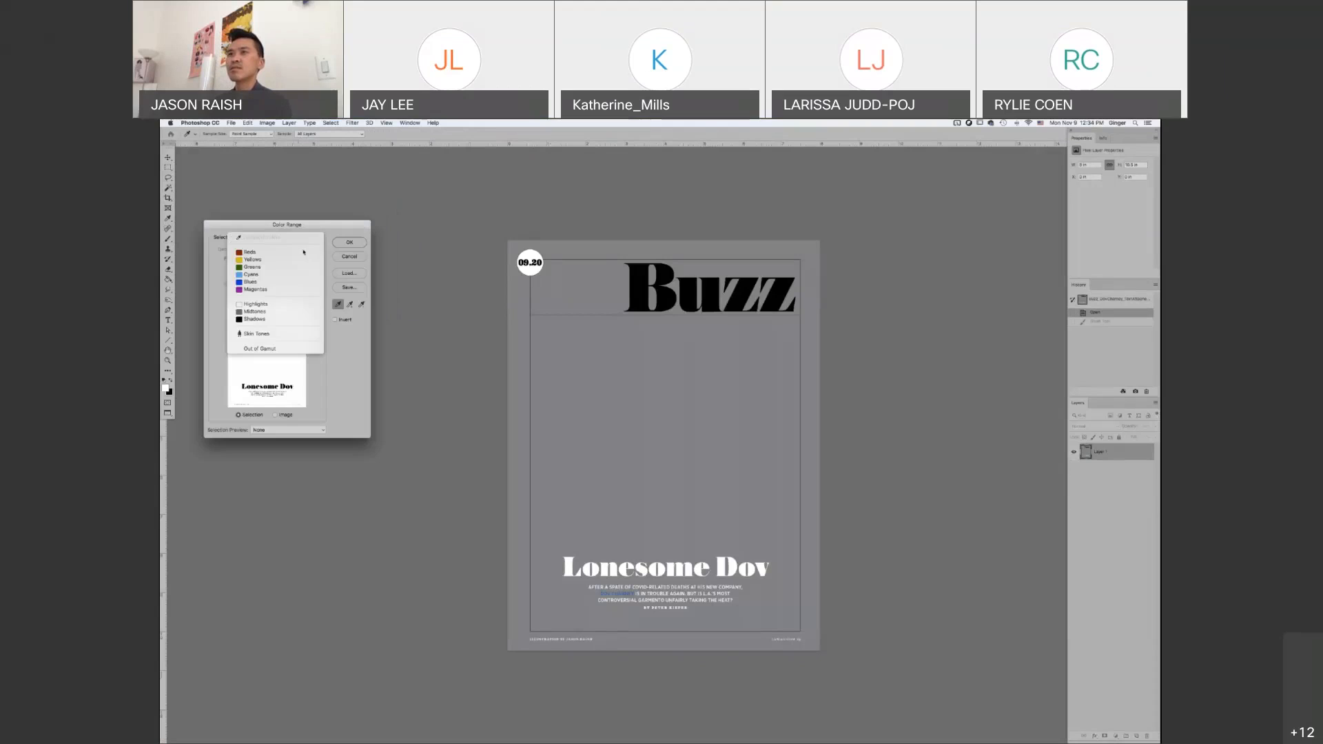
click(308, 319)
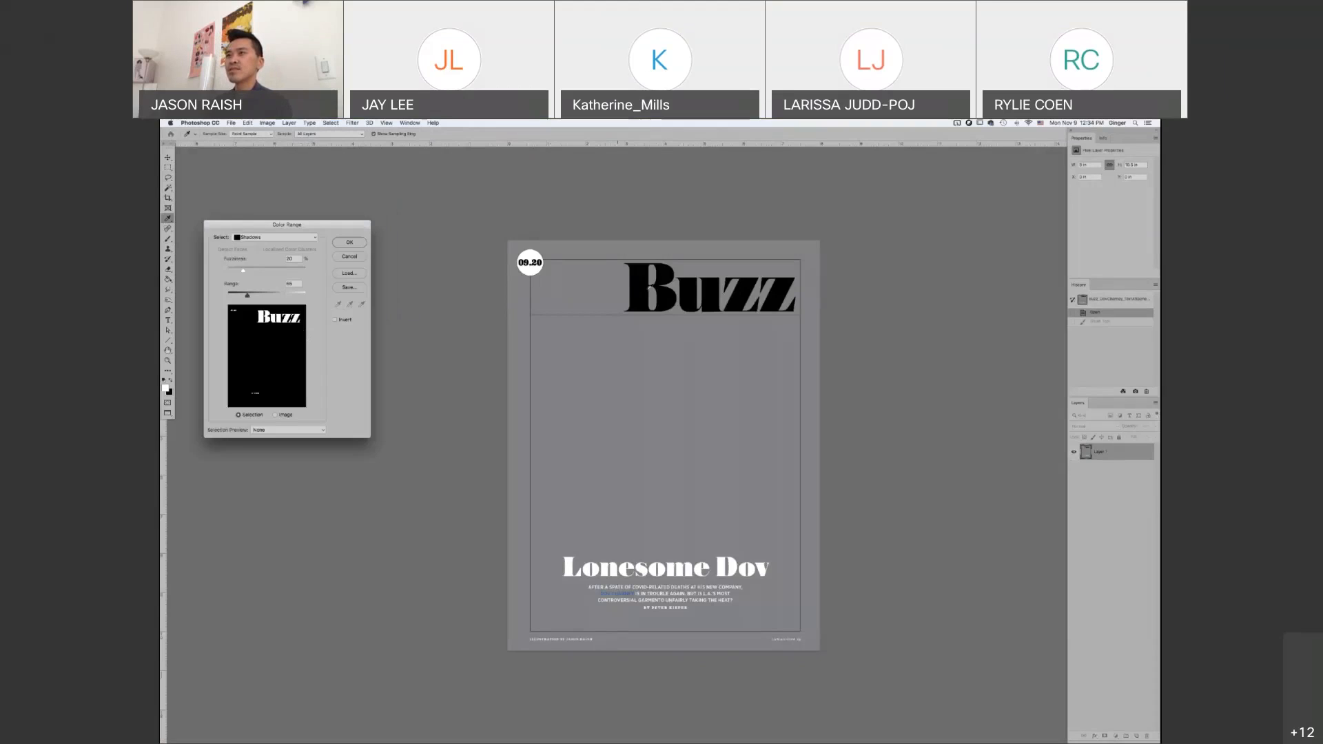
click(271, 431)
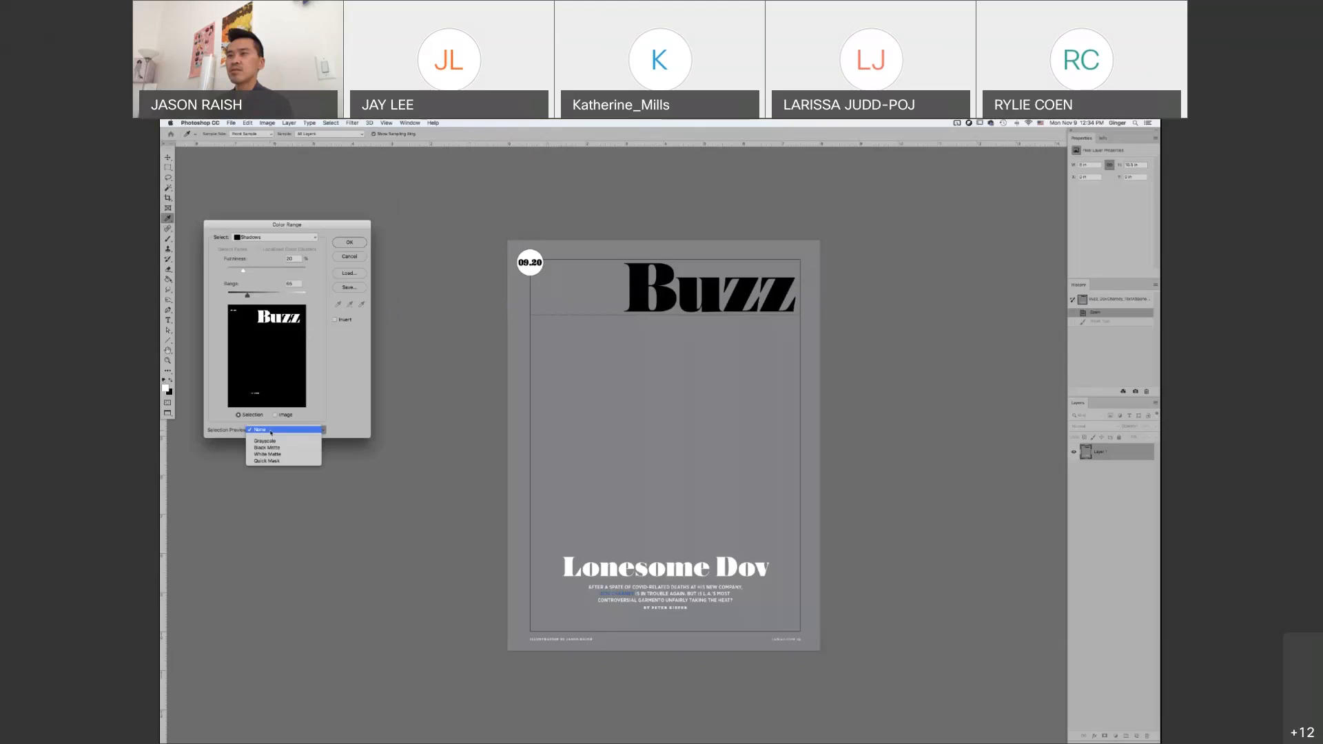
click(274, 445)
click(282, 430)
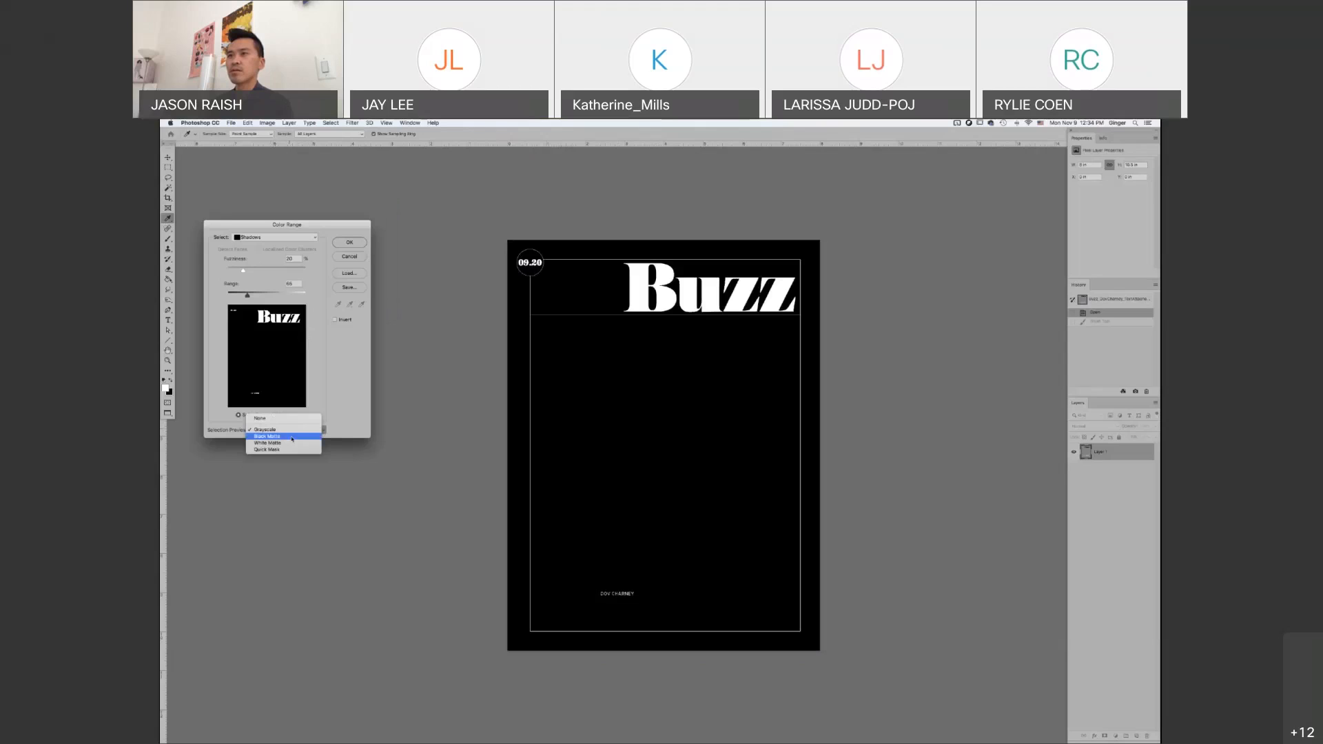
click(293, 437)
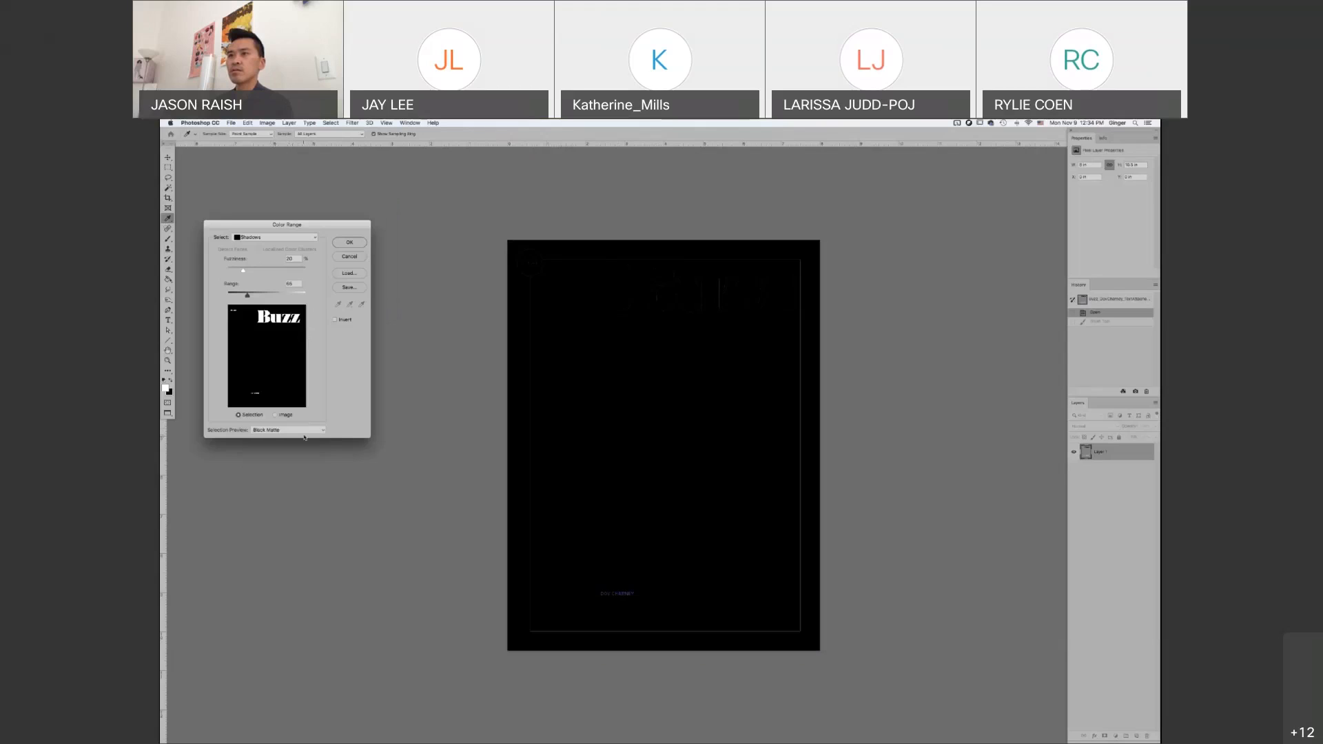
click(304, 436)
click(275, 415)
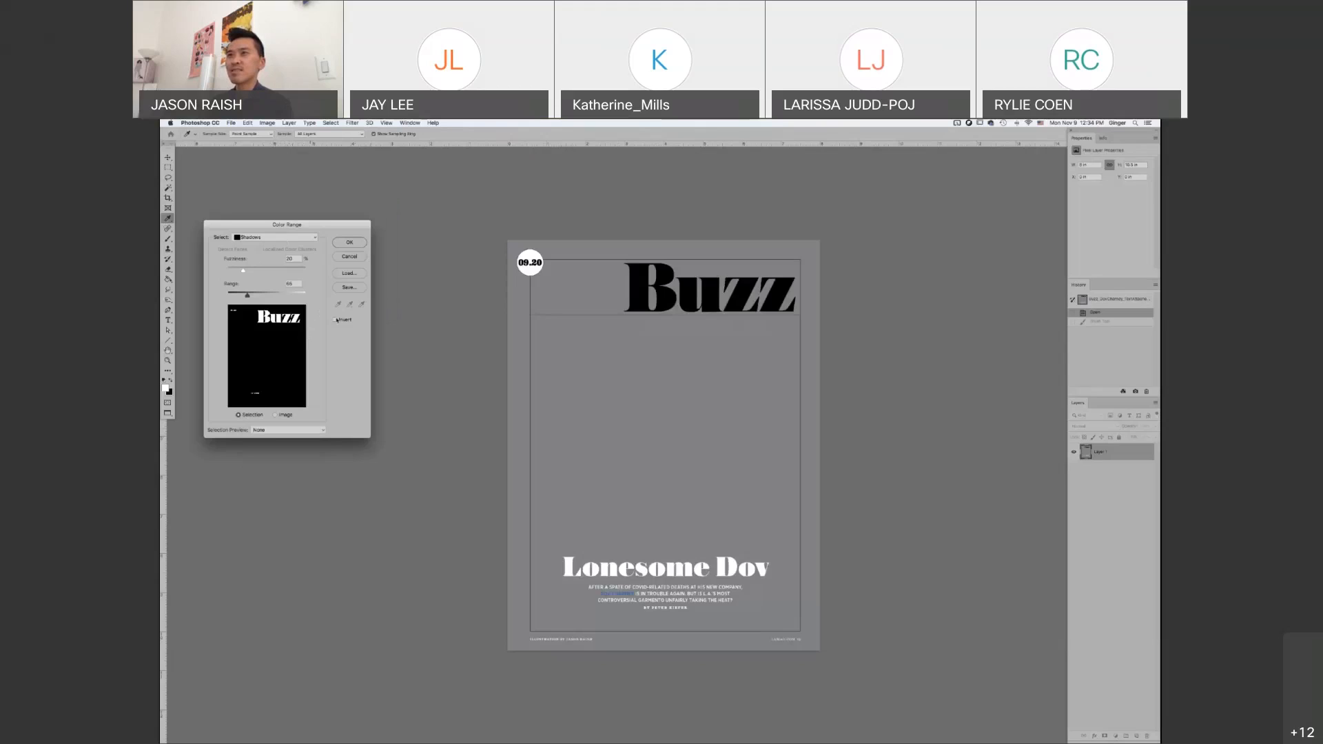
Try Color Range with Sampled Colors, sampling the black masthead and adding the white date circle and the blue name text
click(283, 237)
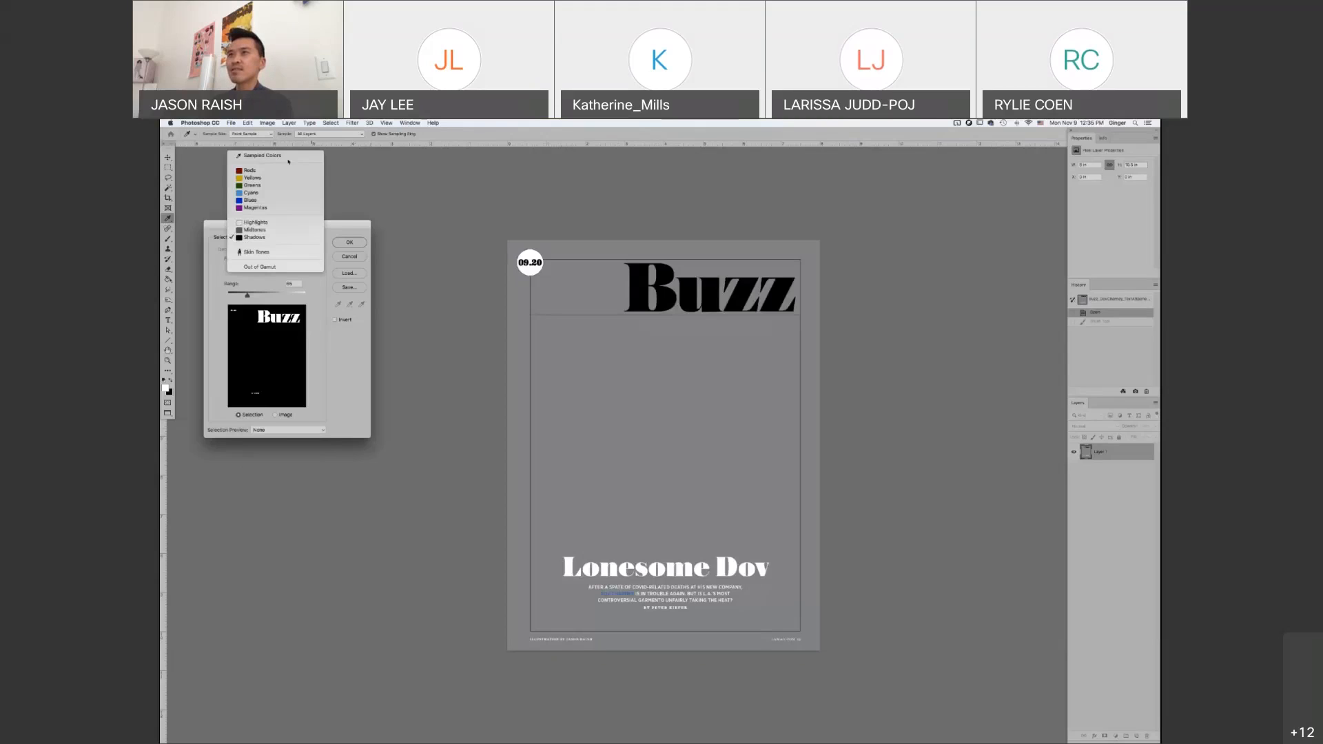
click(290, 157)
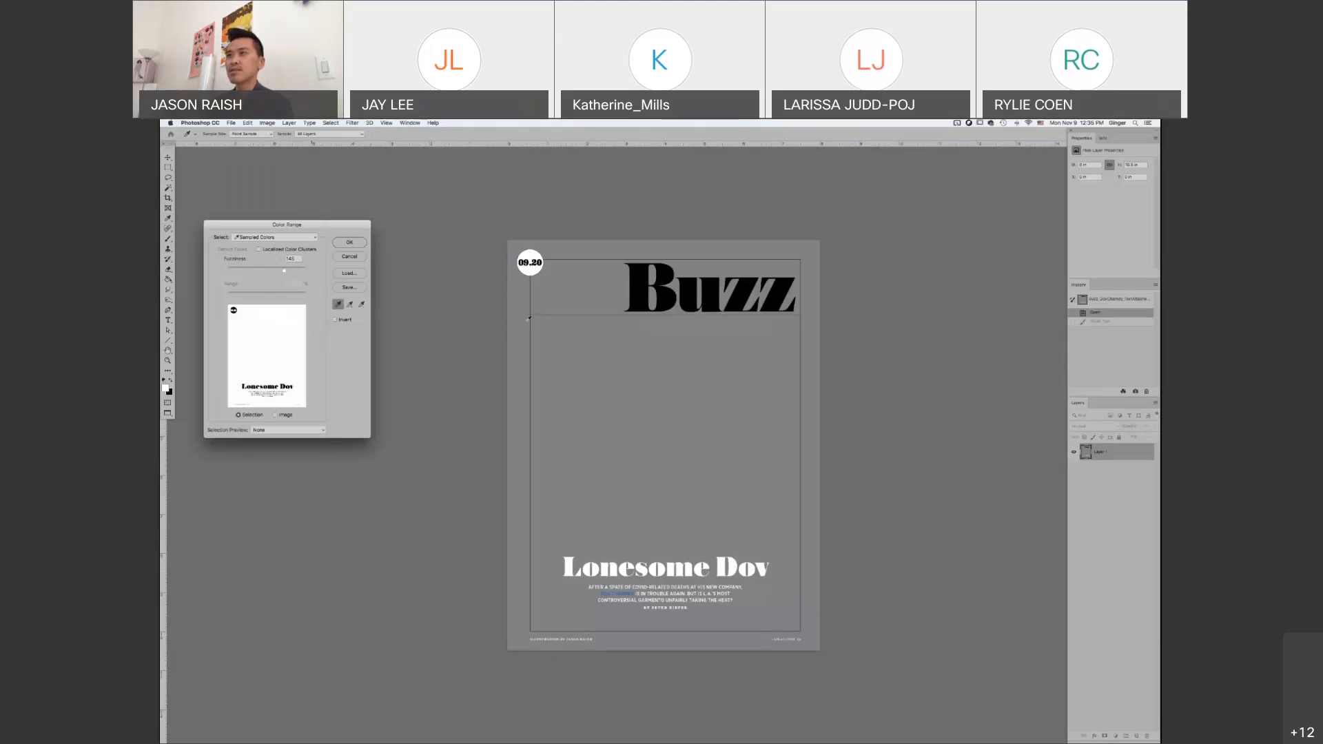
click(642, 283)
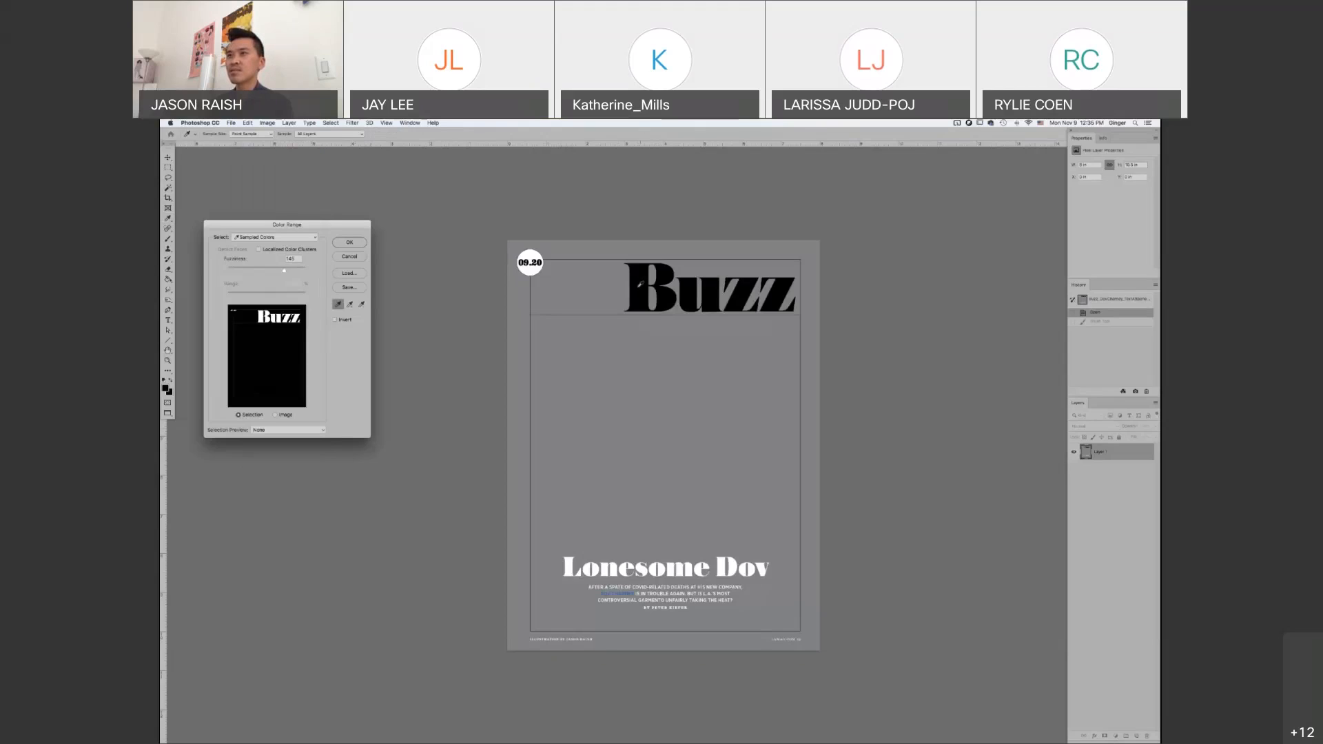
click(349, 304)
click(534, 274)
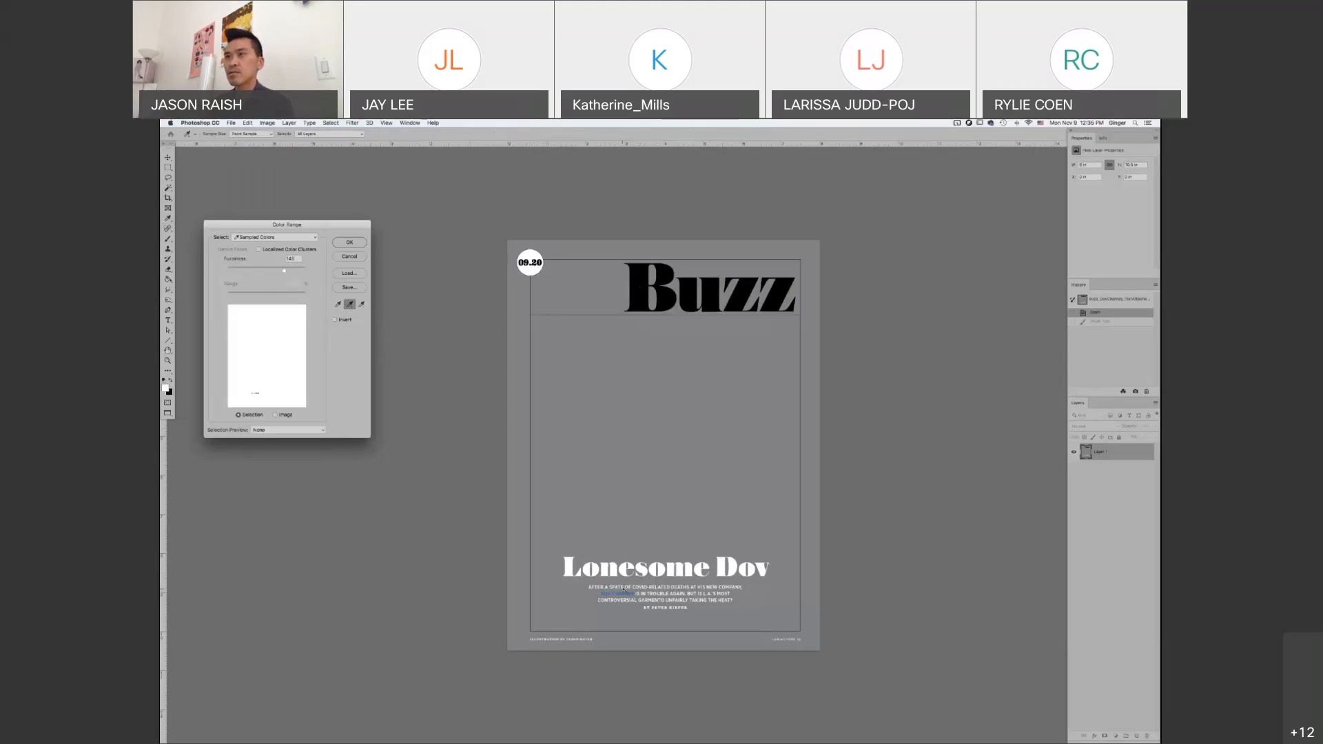
super+click(623, 589)
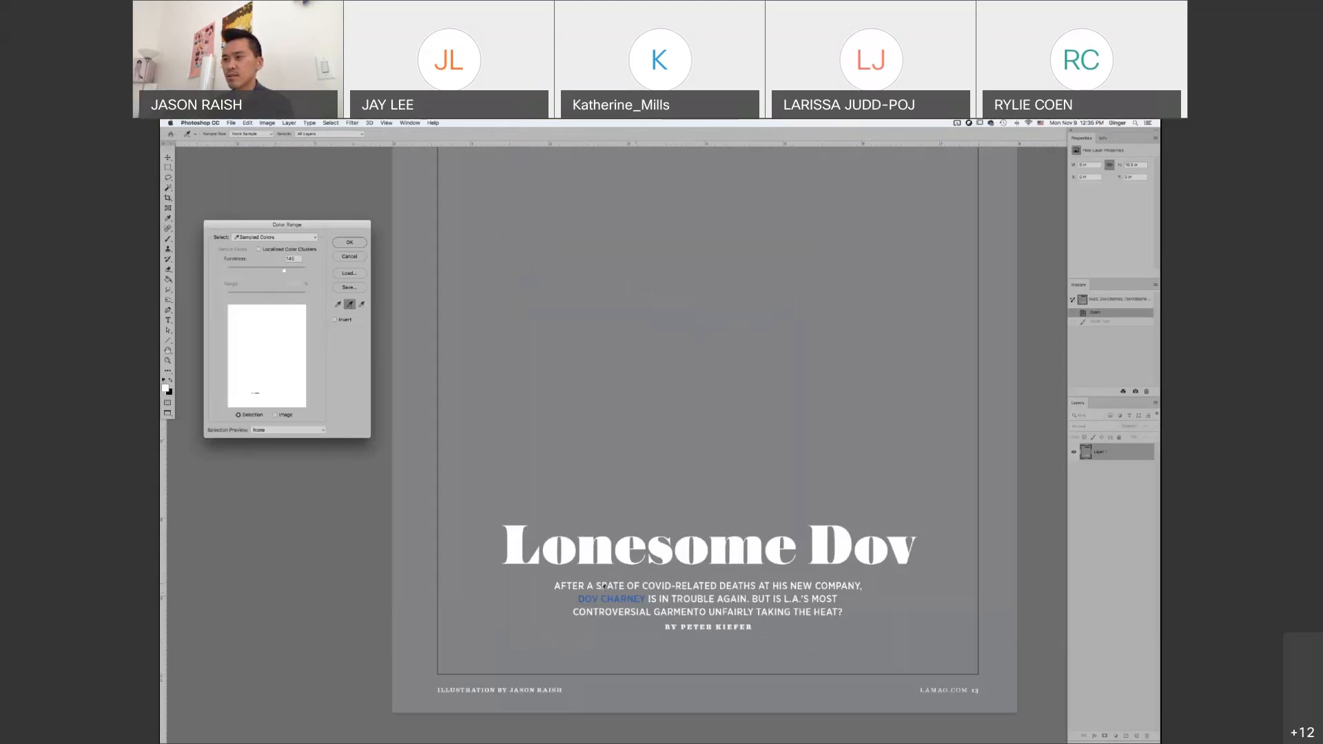
super+click(594, 598)
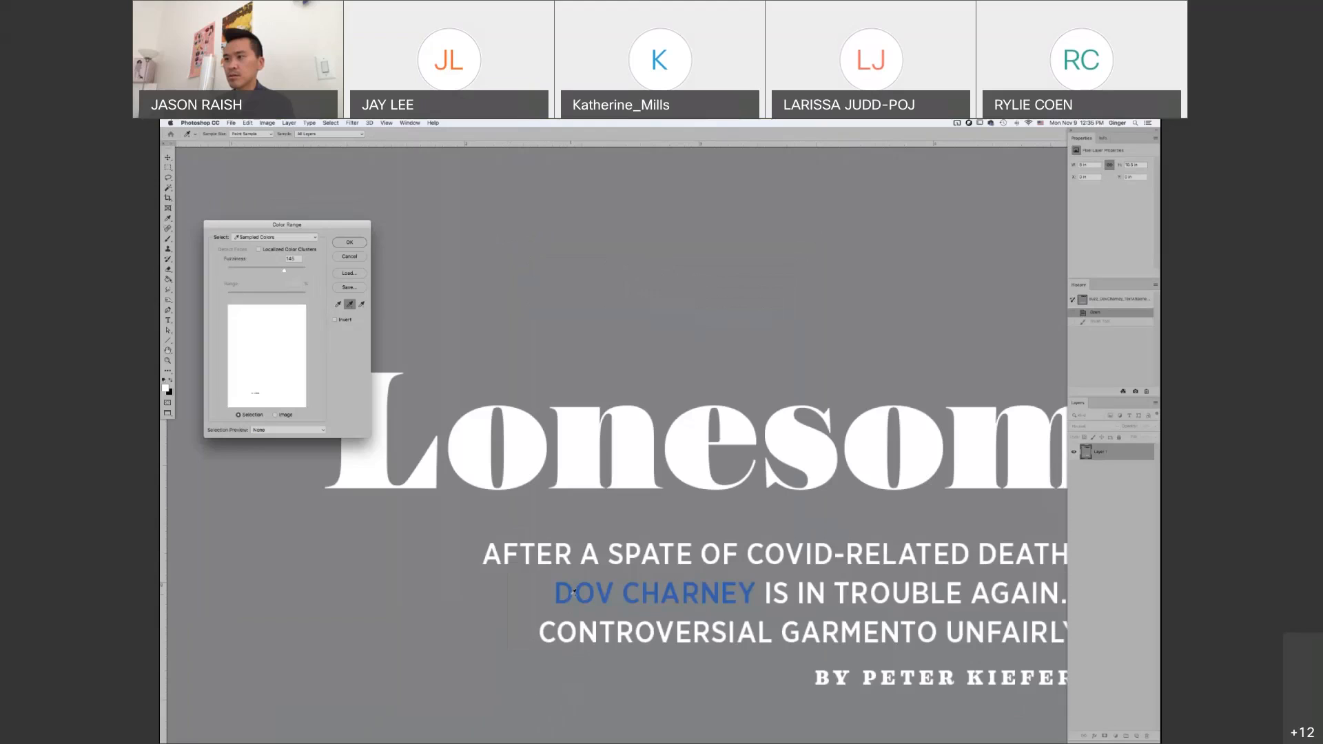
click(571, 597)
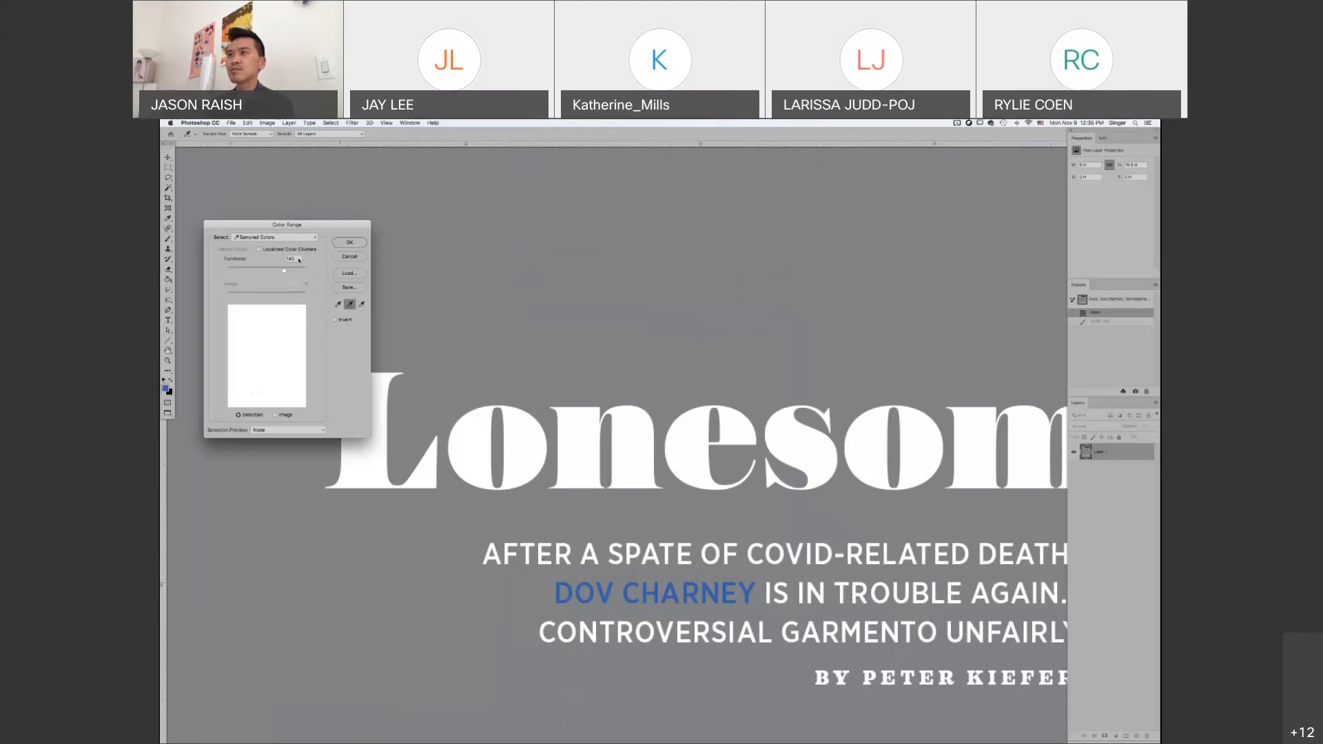
Try a Color Range fuzziness of 0 for the sampled colors, check the page, and cancel the selection
alt+super+click(472, 374)
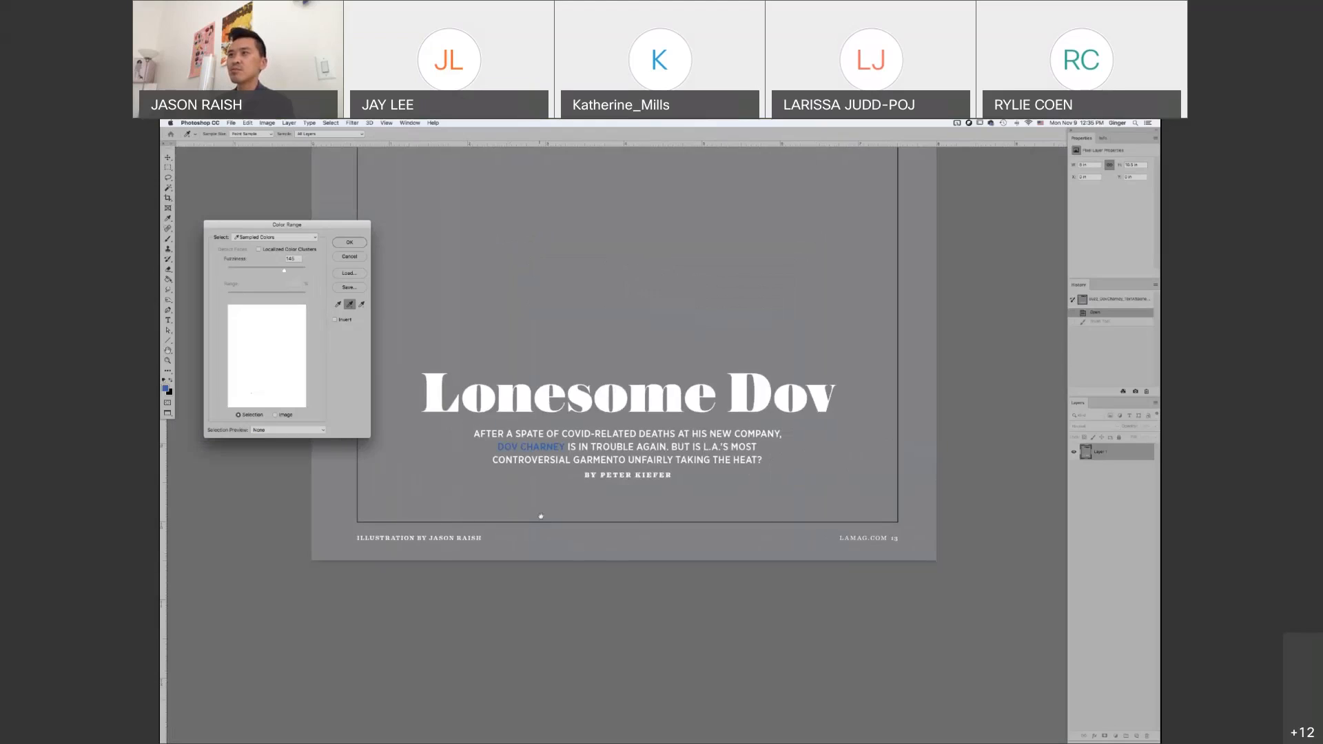
scroll(522, 380, up, 5)
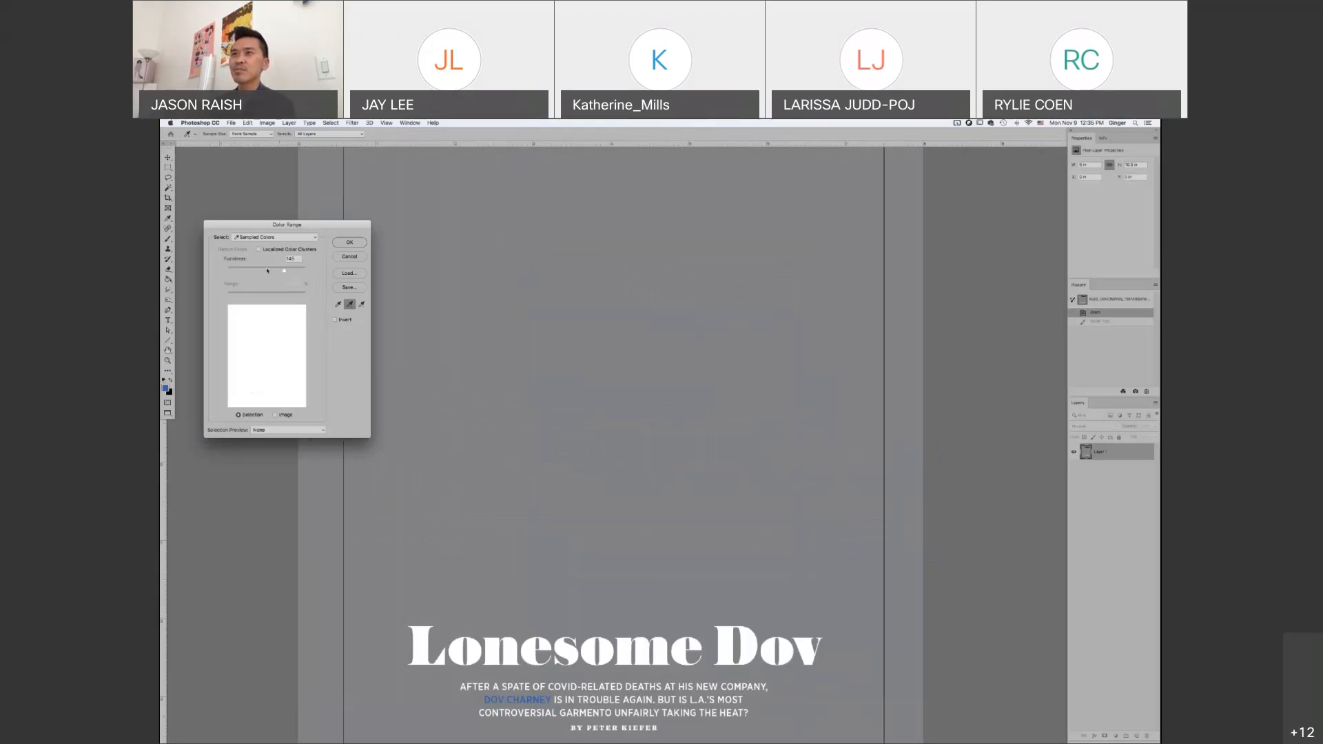
drag(283, 270, 228, 271)
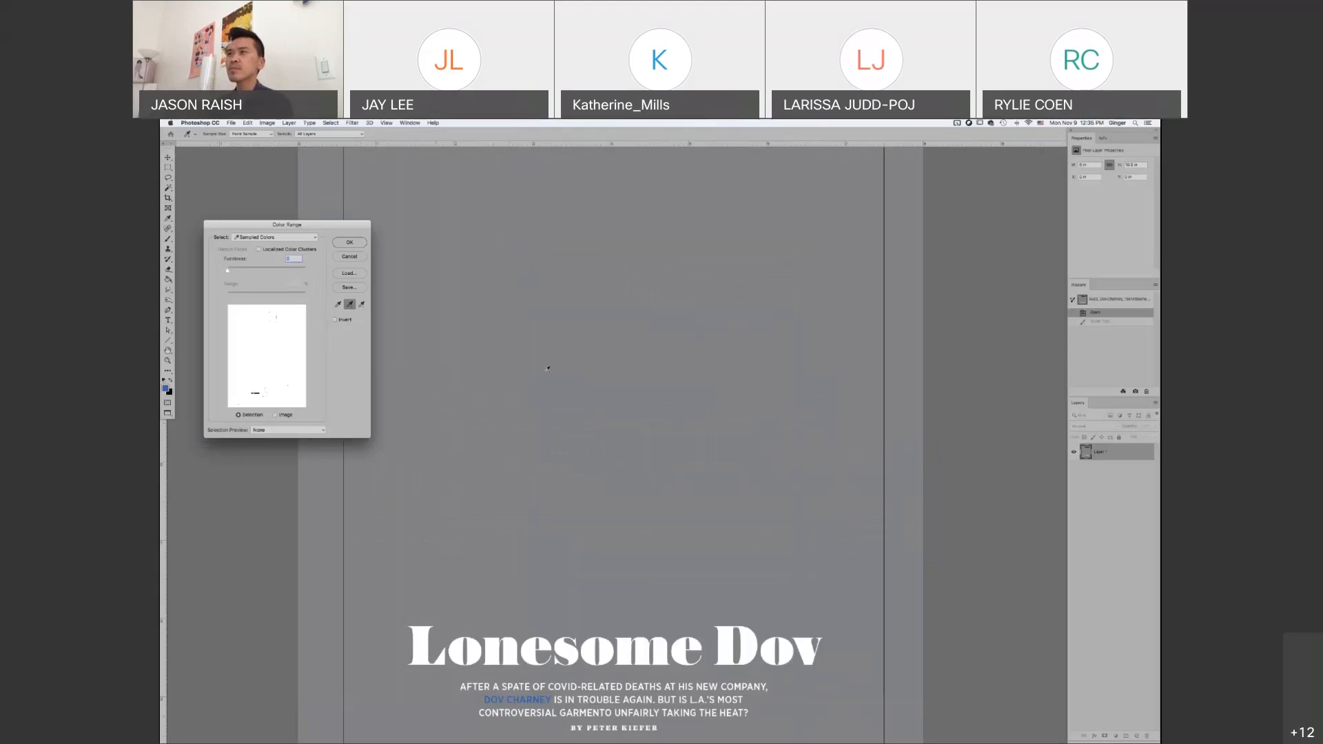
scroll(556, 386, down, 2)
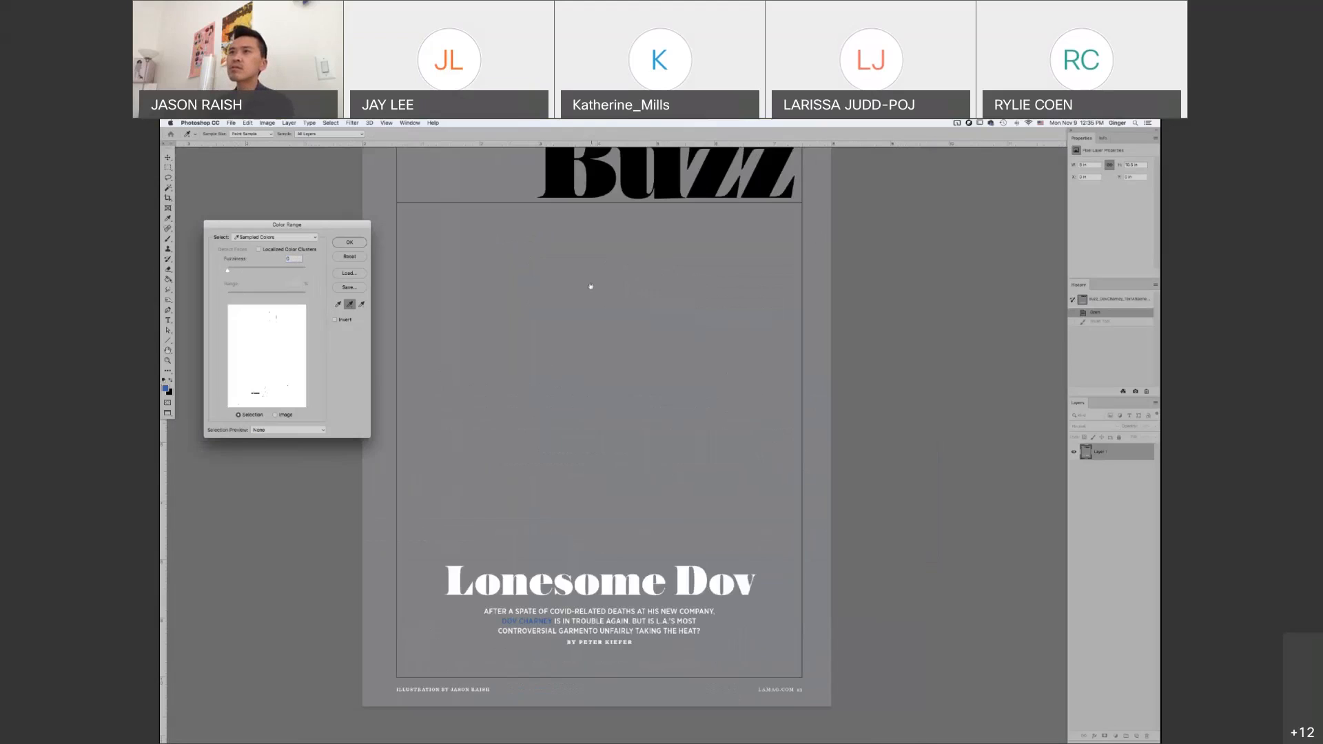
scroll(614, 385, up, 3)
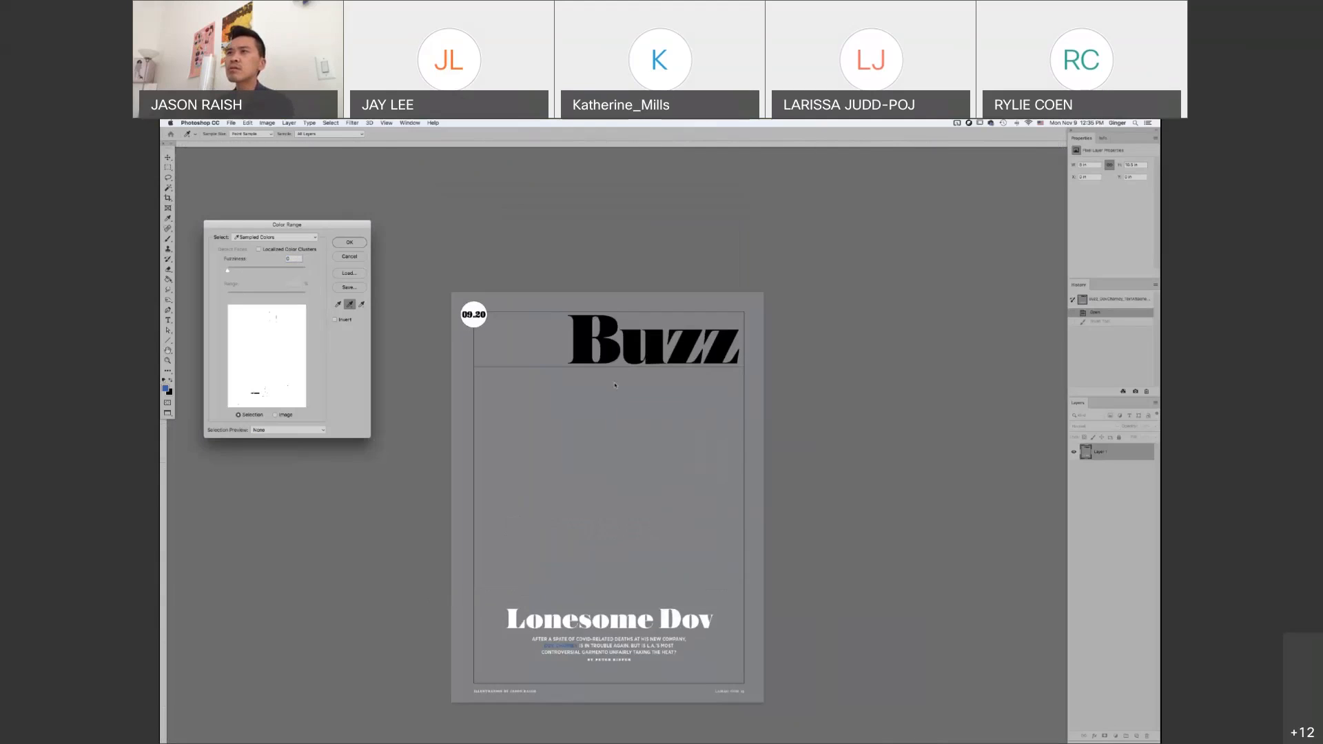
drag(614, 385, 619, 371)
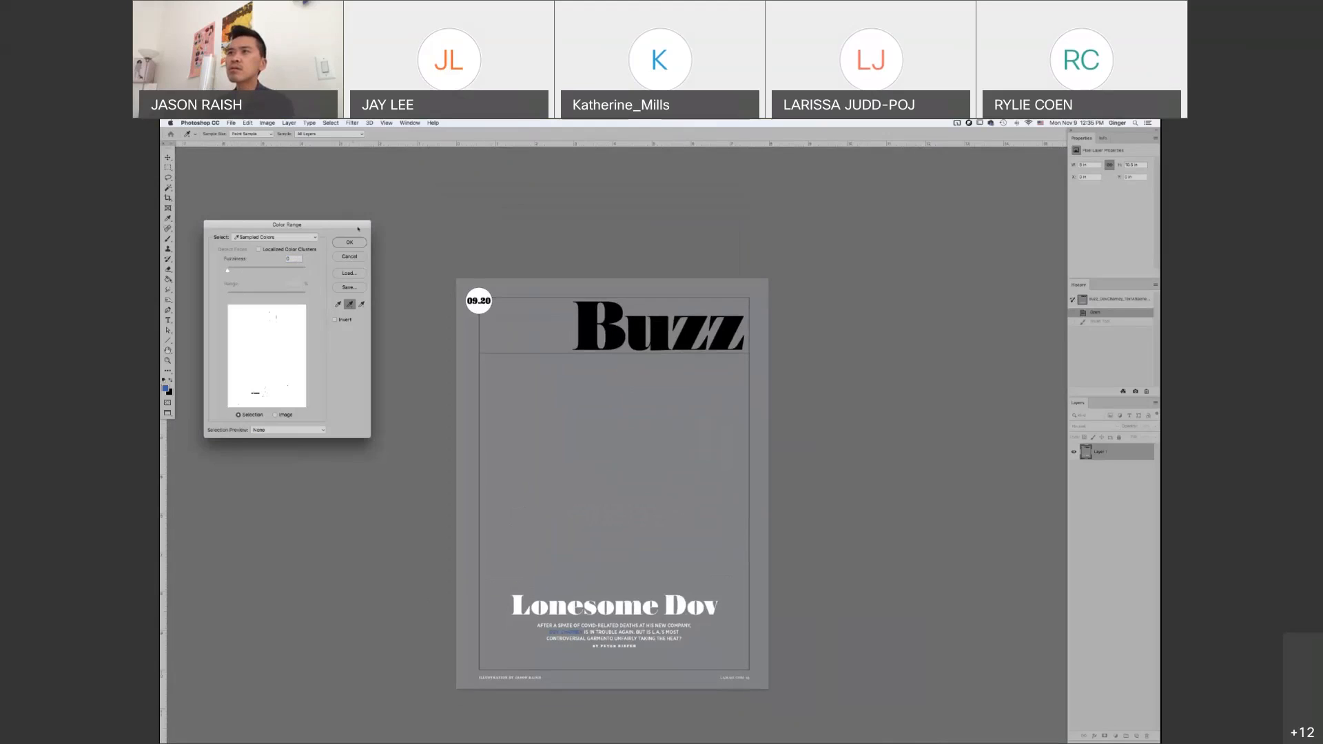
key(Escape)
key(b)
Select the Buzz page's black elements with Color Range by sampling the masthead, cut them to a new layer, and check its visibility
click(328, 122)
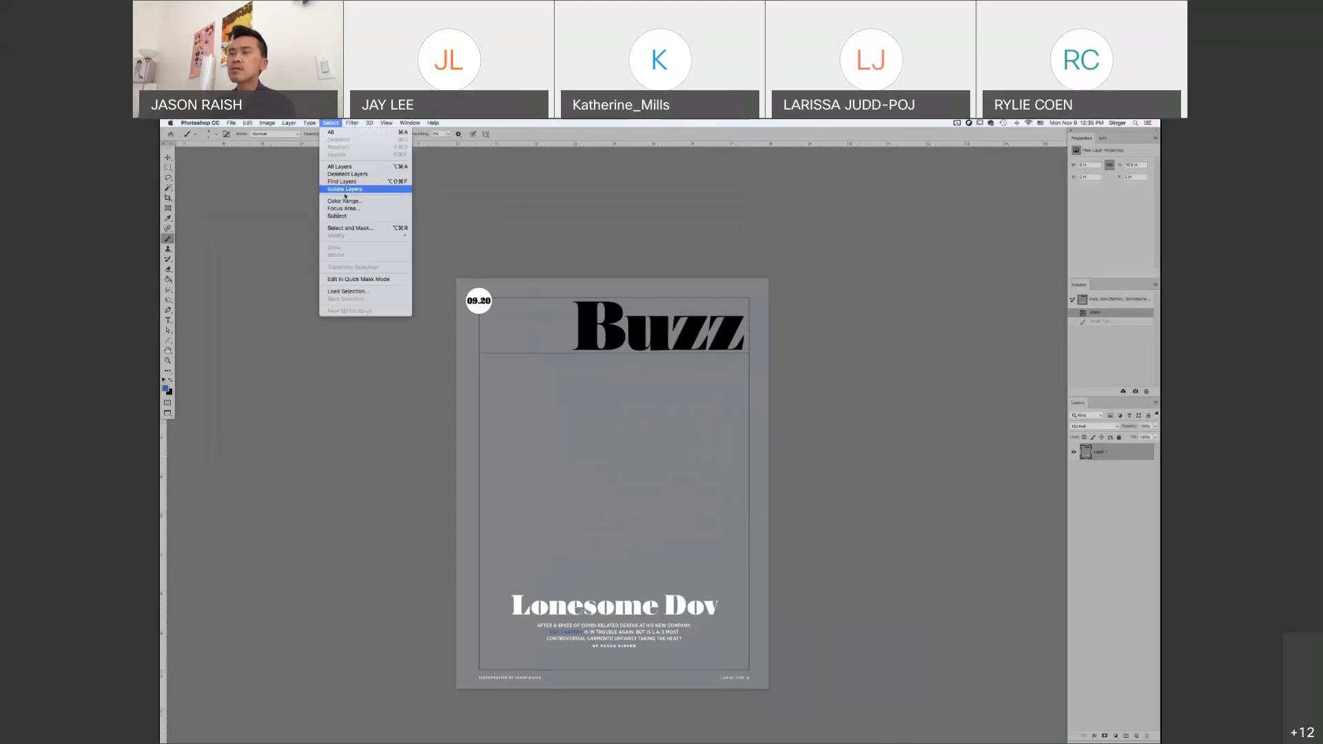
click(346, 201)
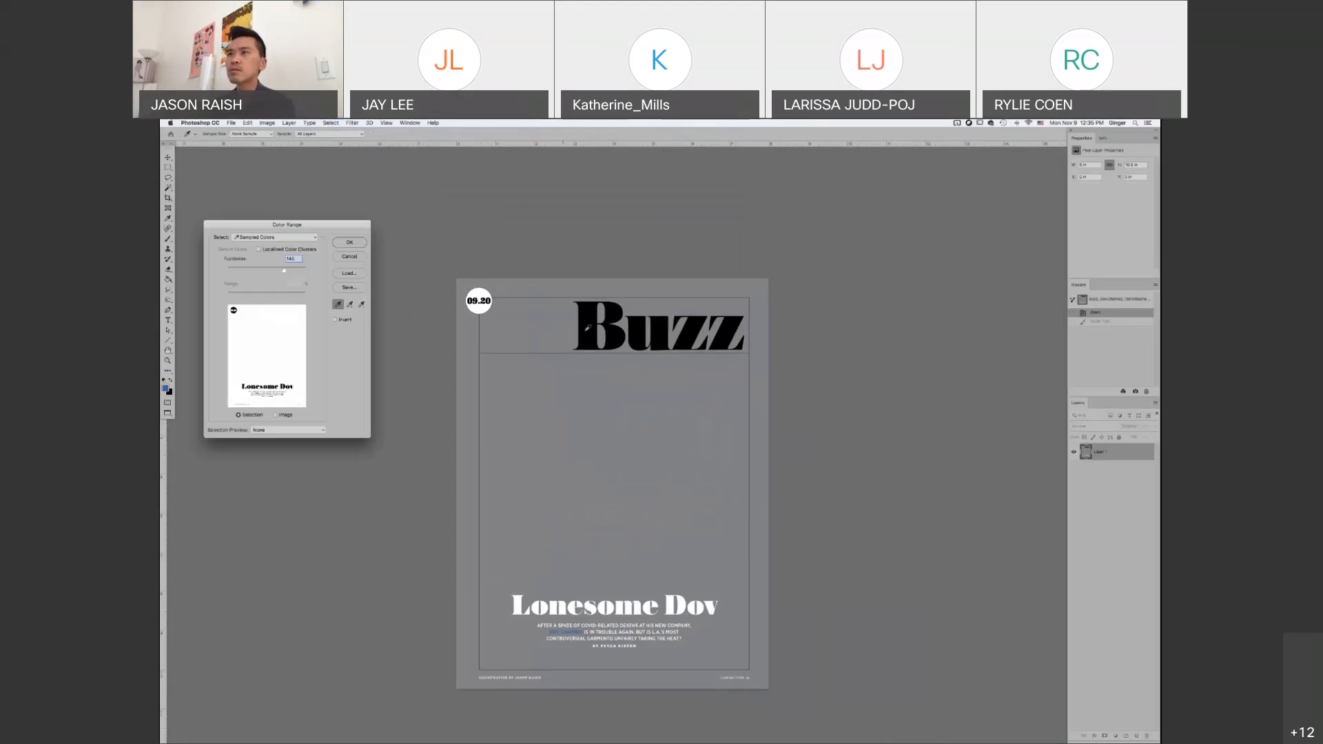
click(587, 327)
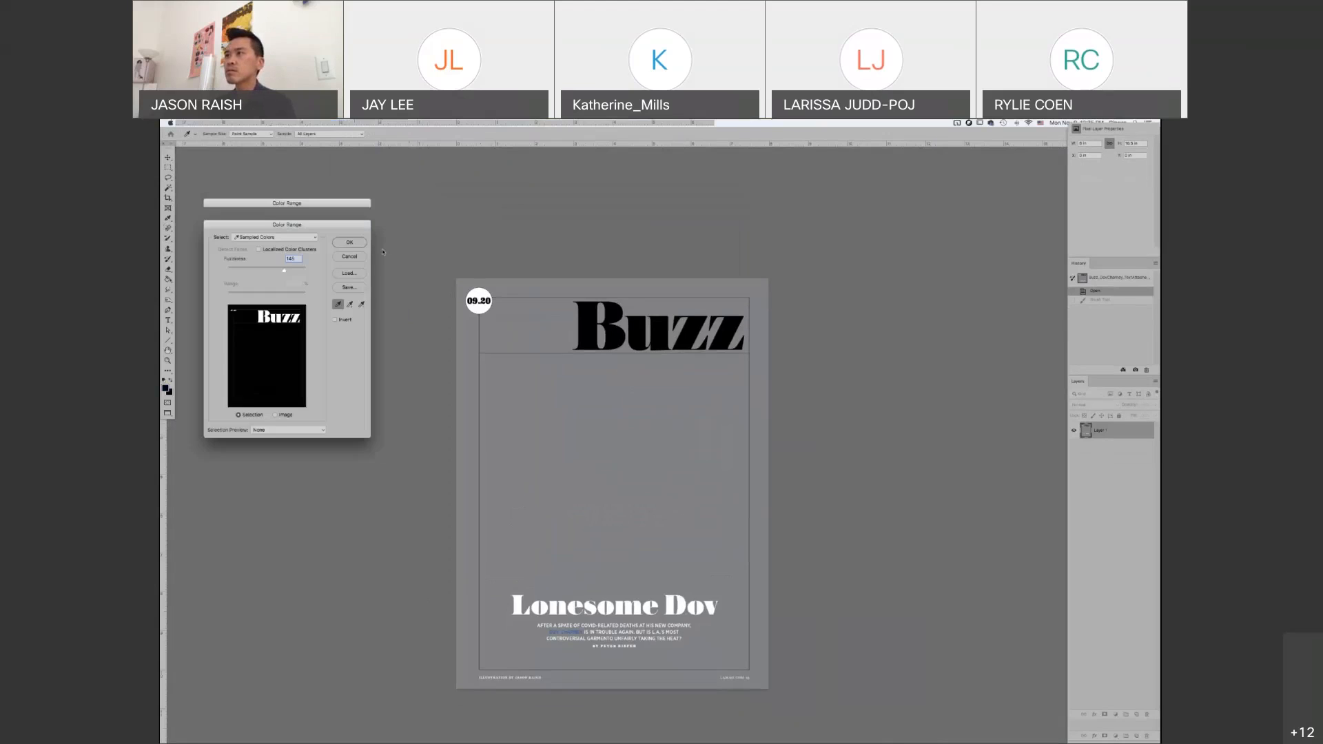
key(Return)
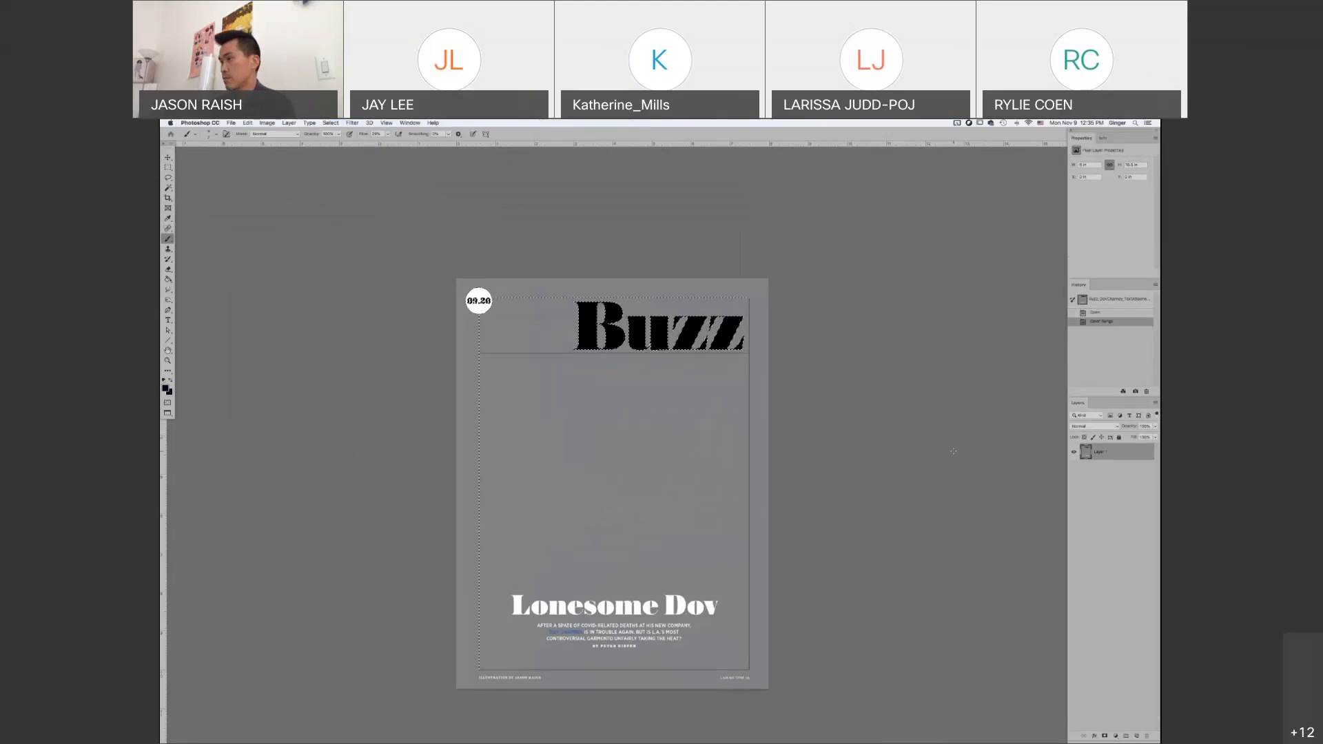
key(shift+super+j)
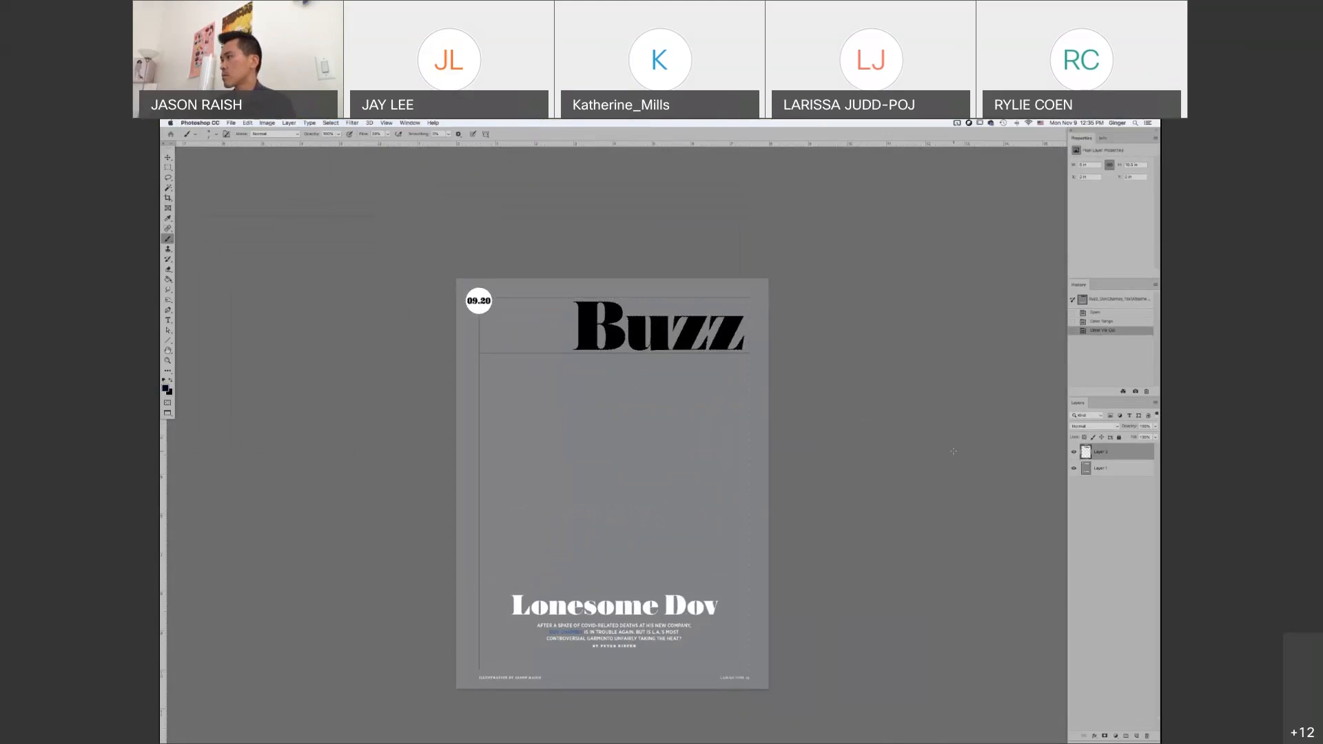
click(1073, 453)
click(1073, 453)
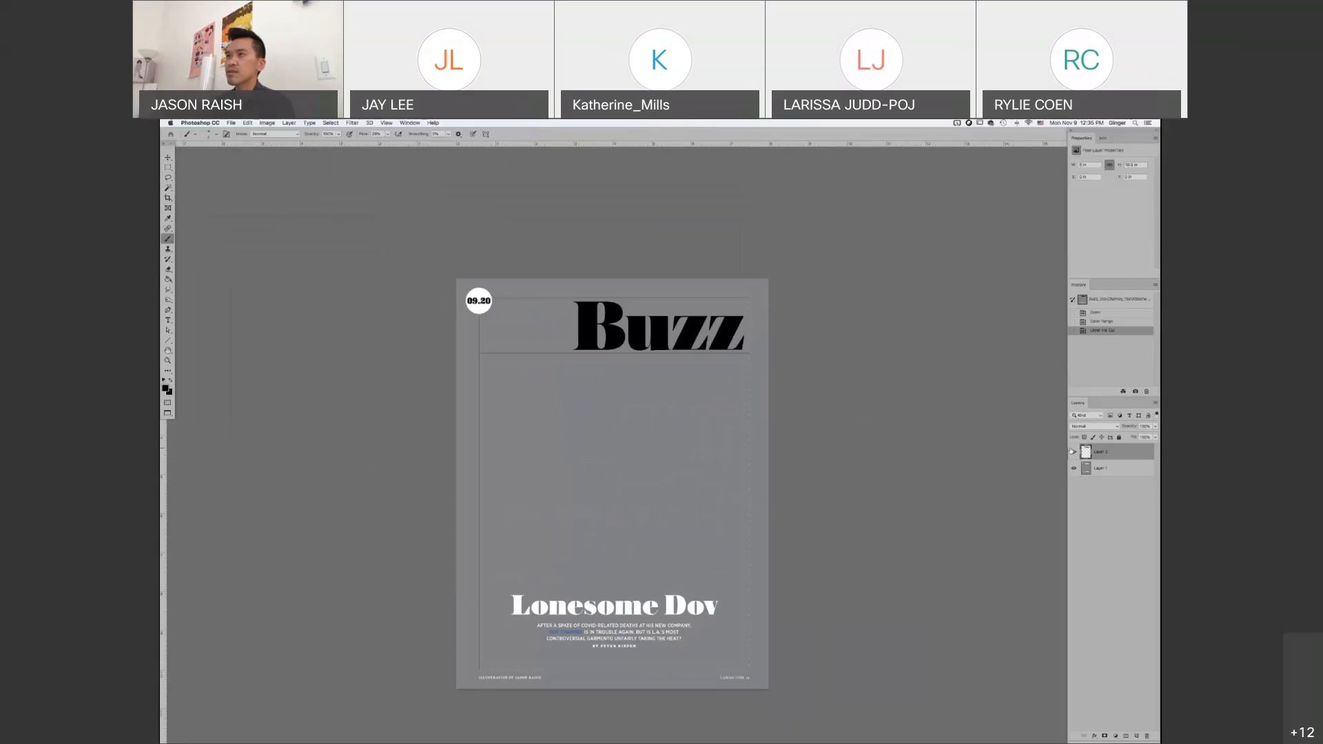
Select the page's white elements with Color Range by sampling the date circle, and cut them from the original page layer to a new layer
click(272, 123)
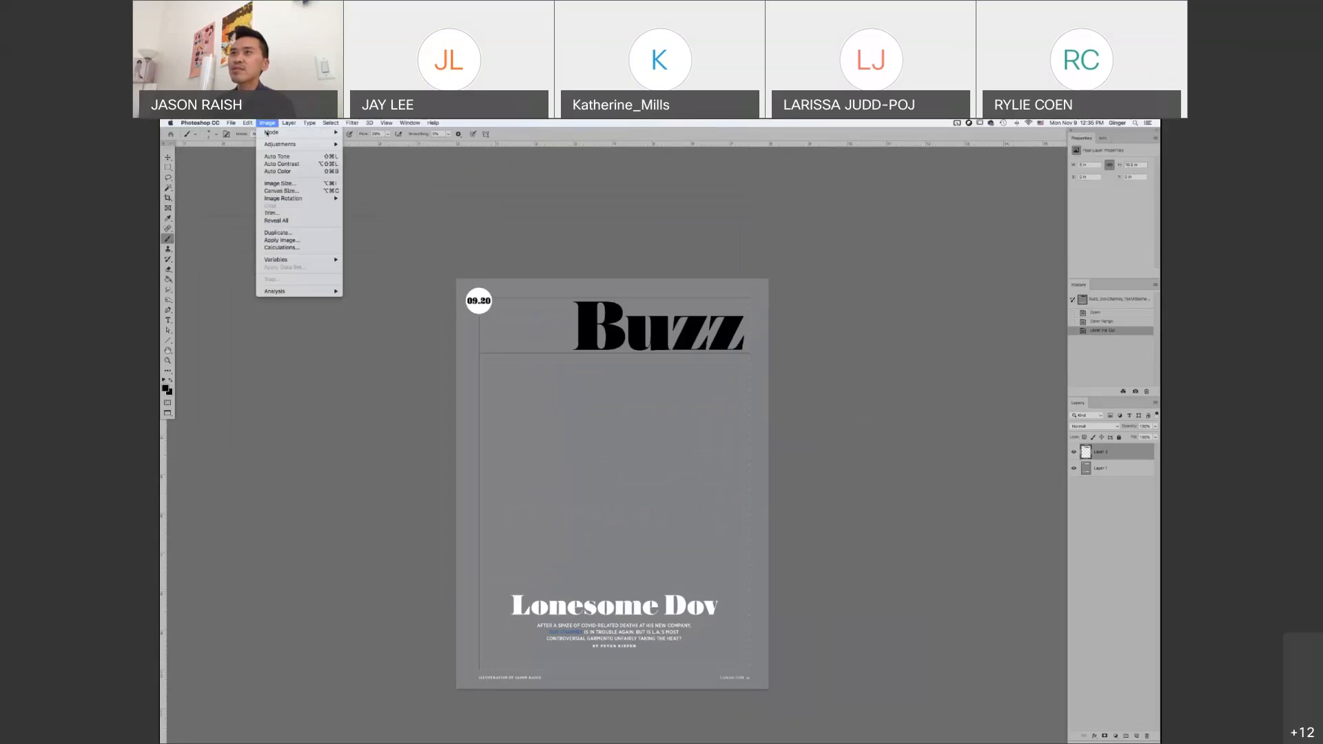
mouse_move(331, 123)
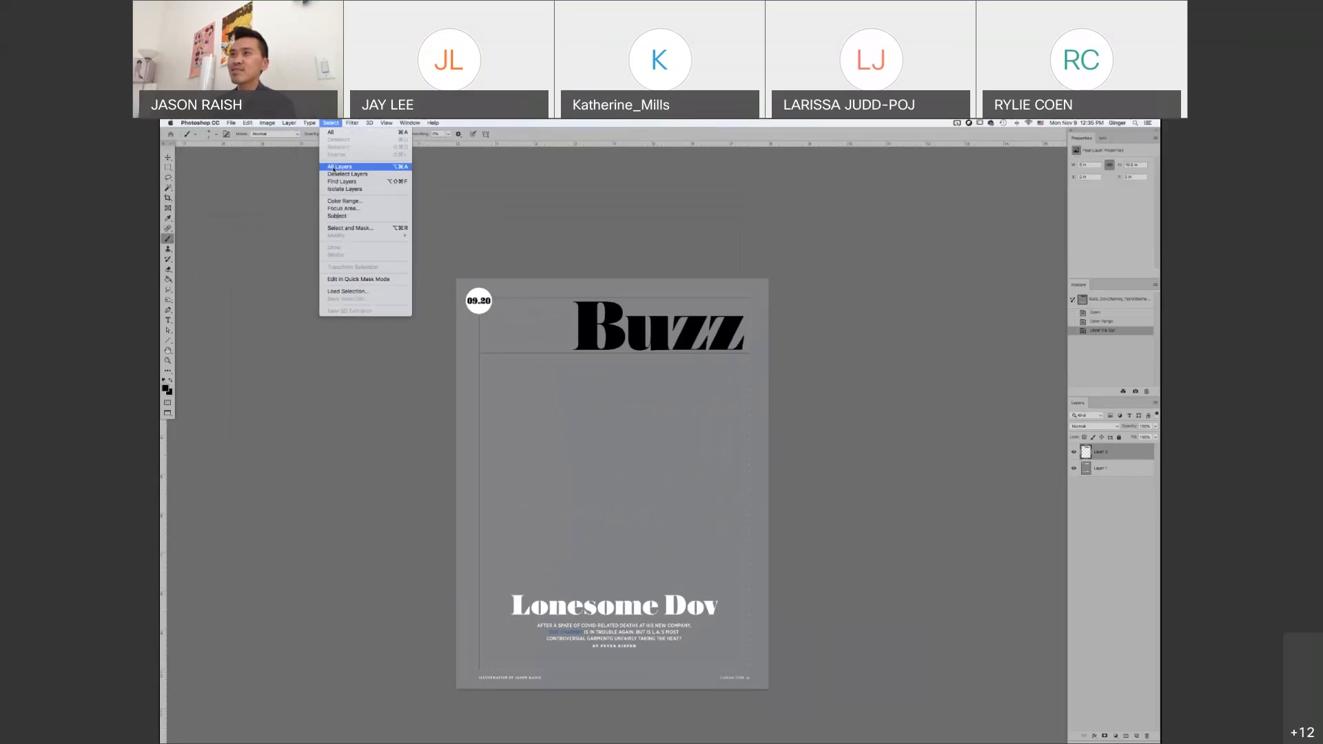
click(345, 200)
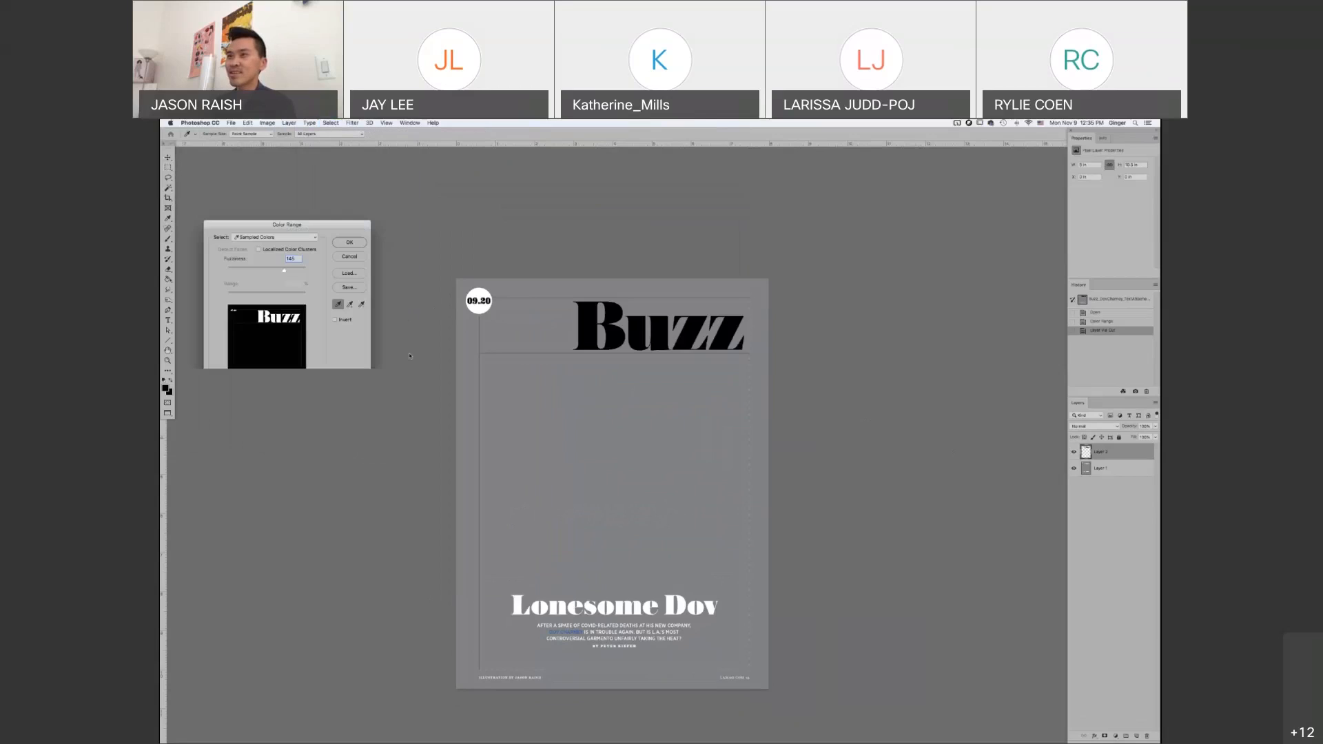
click(481, 294)
click(349, 242)
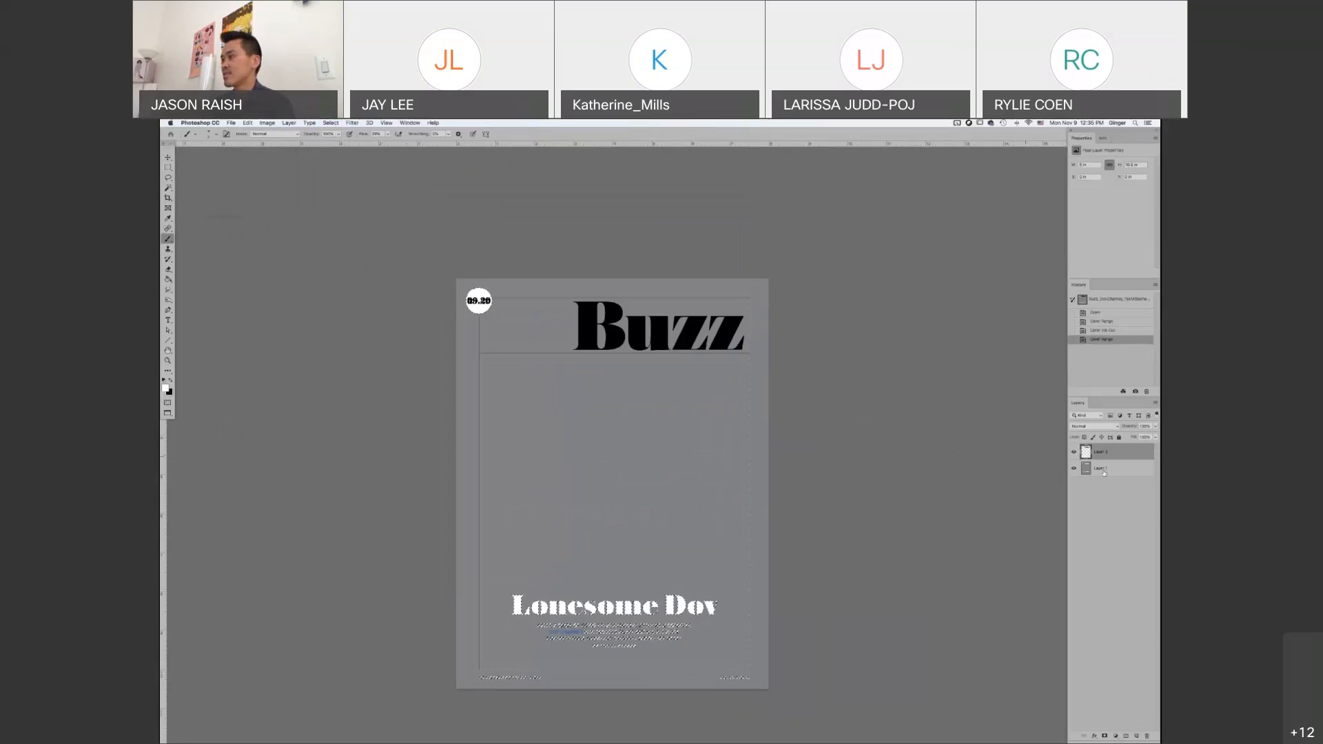
click(1092, 474)
key(super+shift+j)
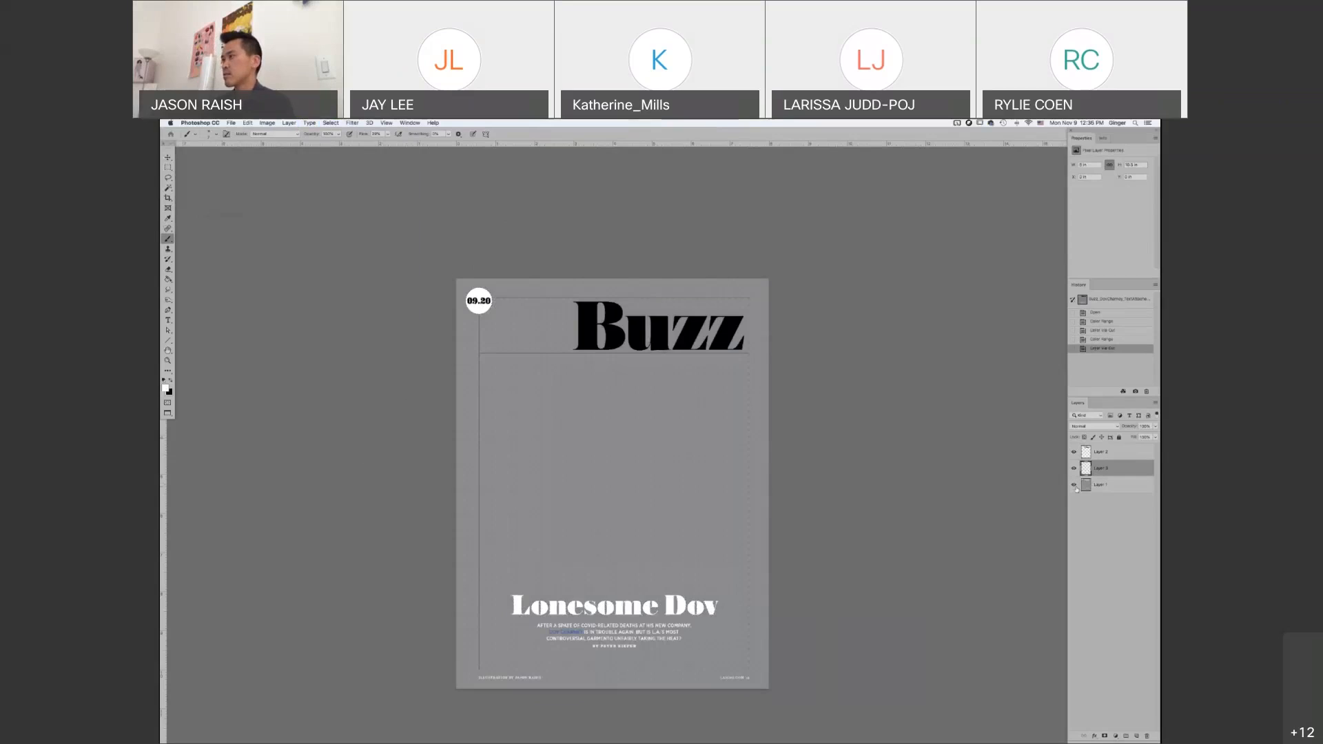
Hide the original page layer and fill a new layer beneath the separated text with a muted salmon pink
click(1074, 486)
click(1137, 736)
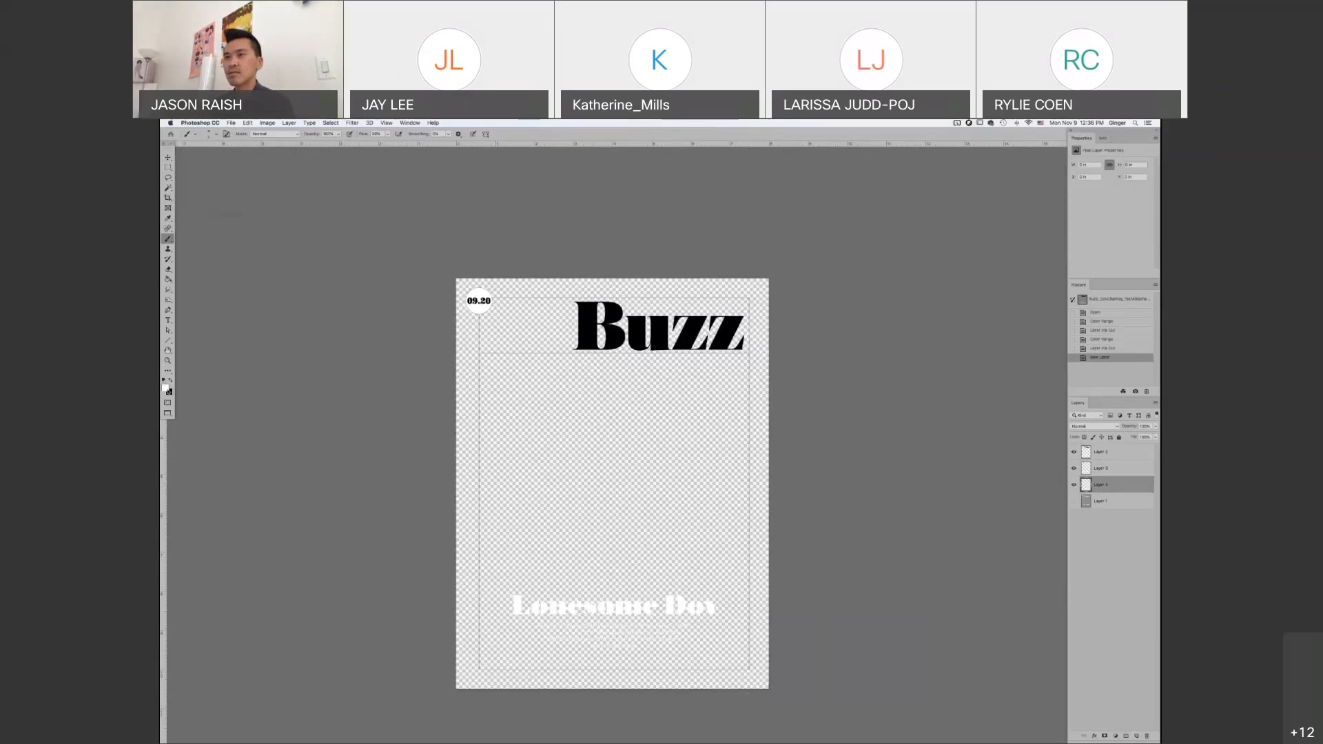
click(166, 387)
click(282, 430)
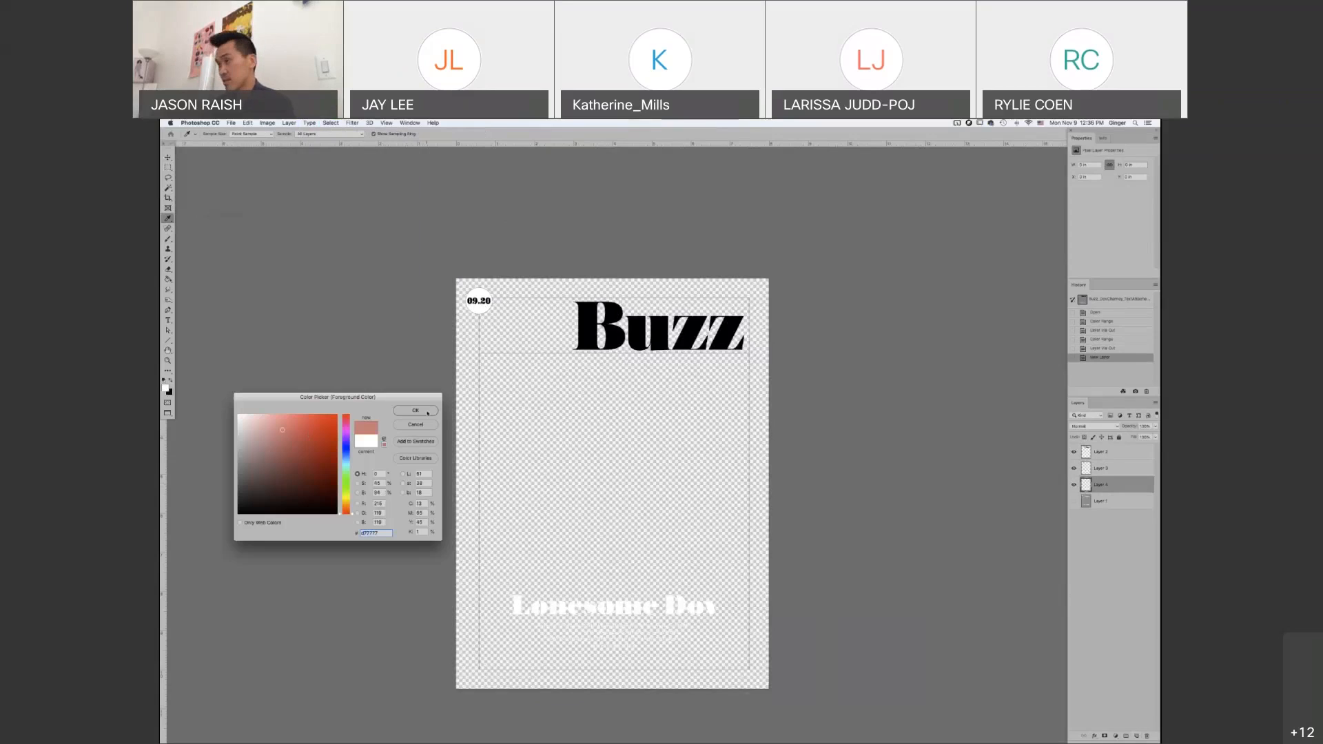
click(415, 410)
key(alt+BackSpace)
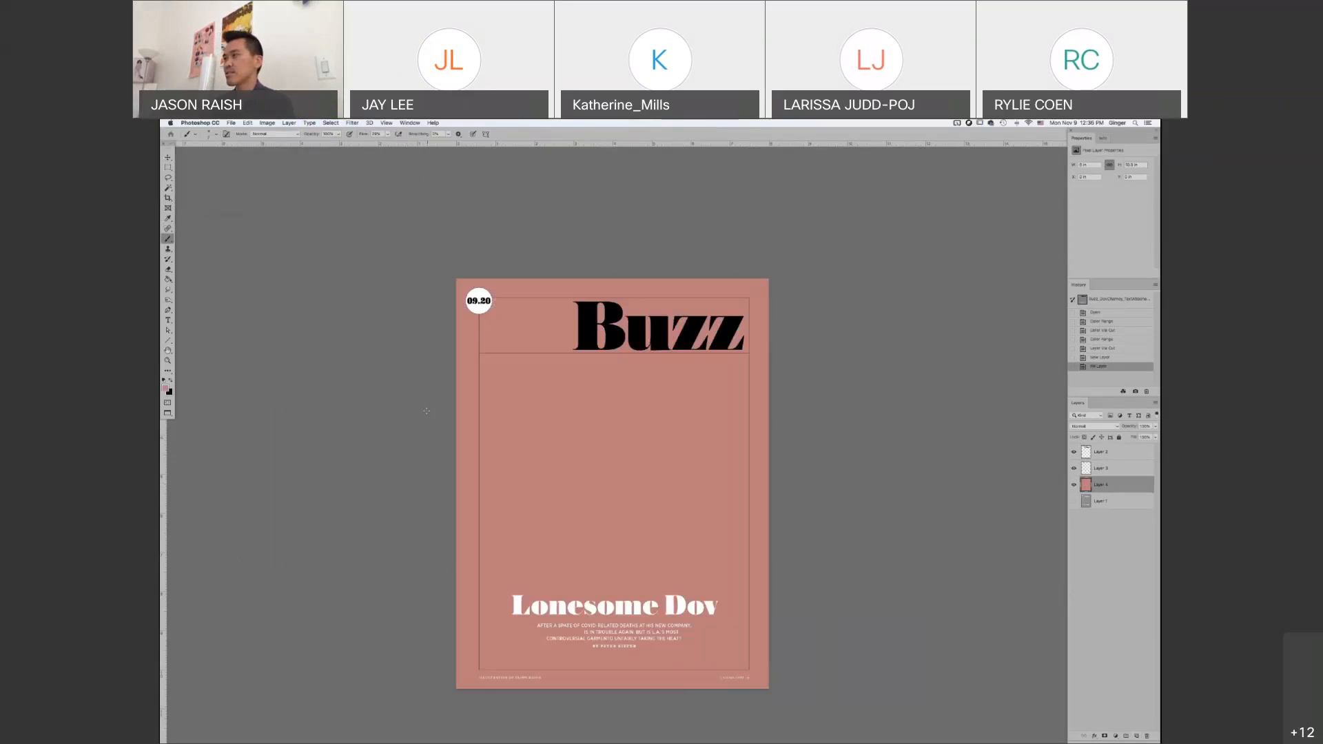
Merge the separated black and white layers, rename the result template, and toggle its visibility to check it
click(1107, 458)
shift+click(1106, 472)
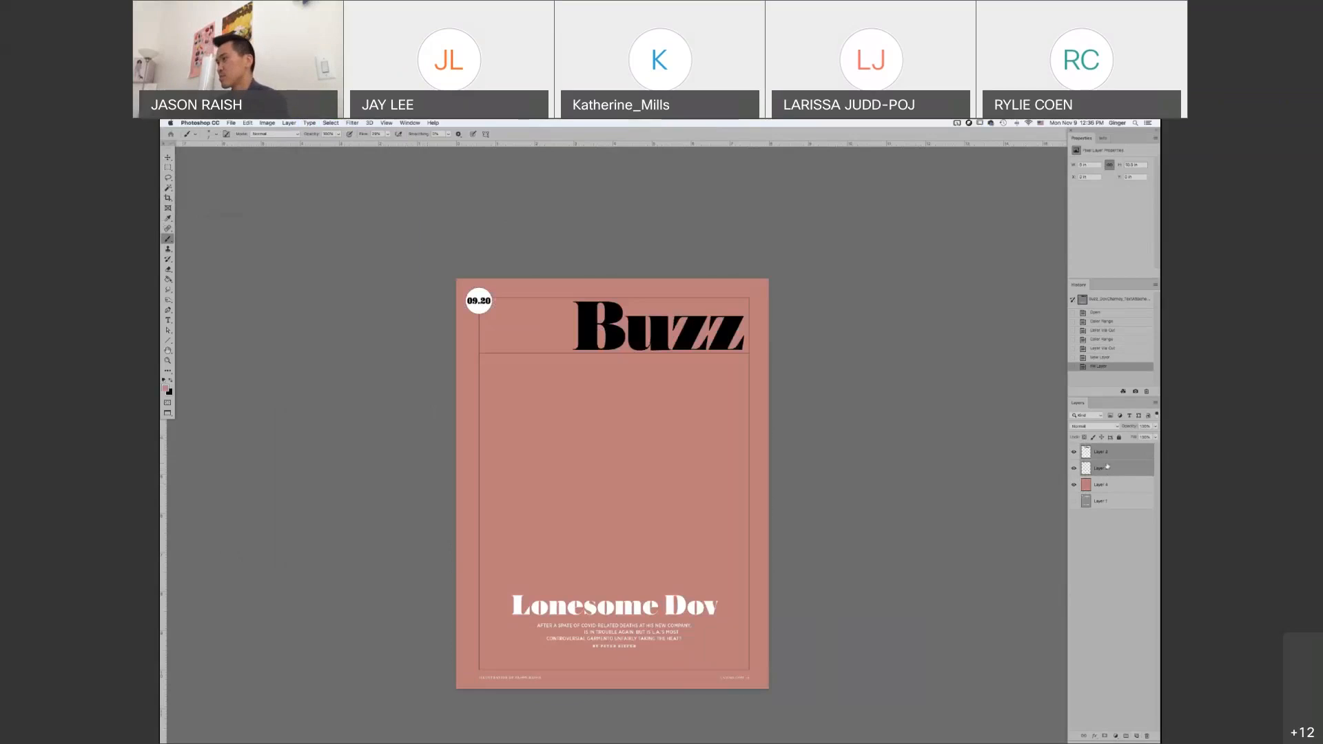
key(super+e)
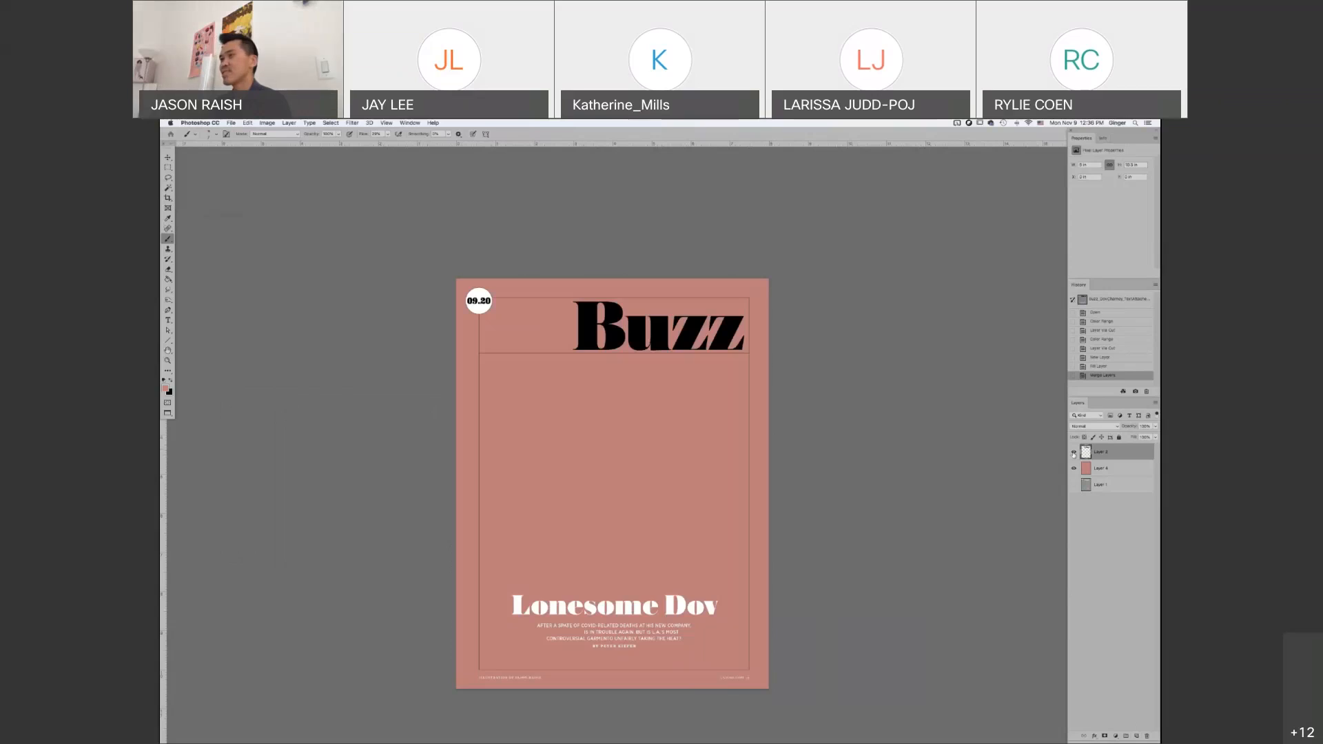
double_click(1101, 452)
text(templat)
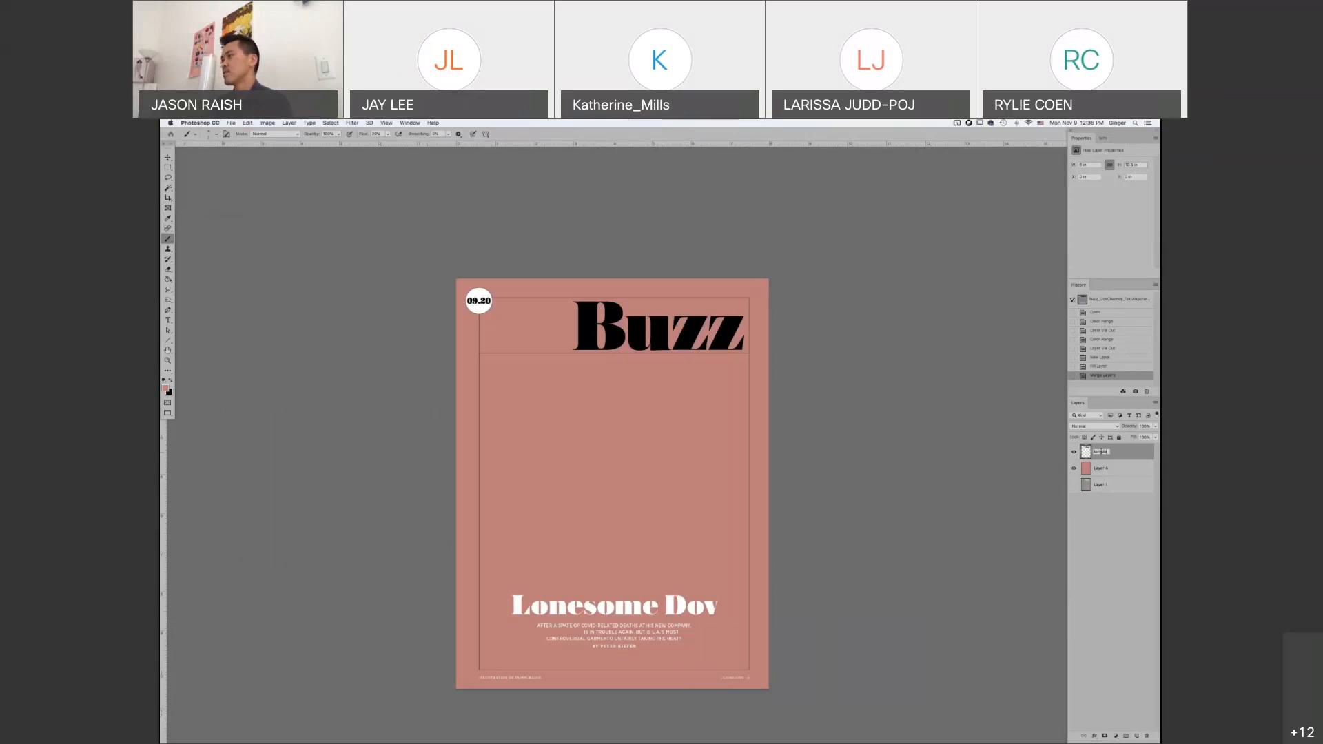
text(e)
key(Return)
click(1074, 452)
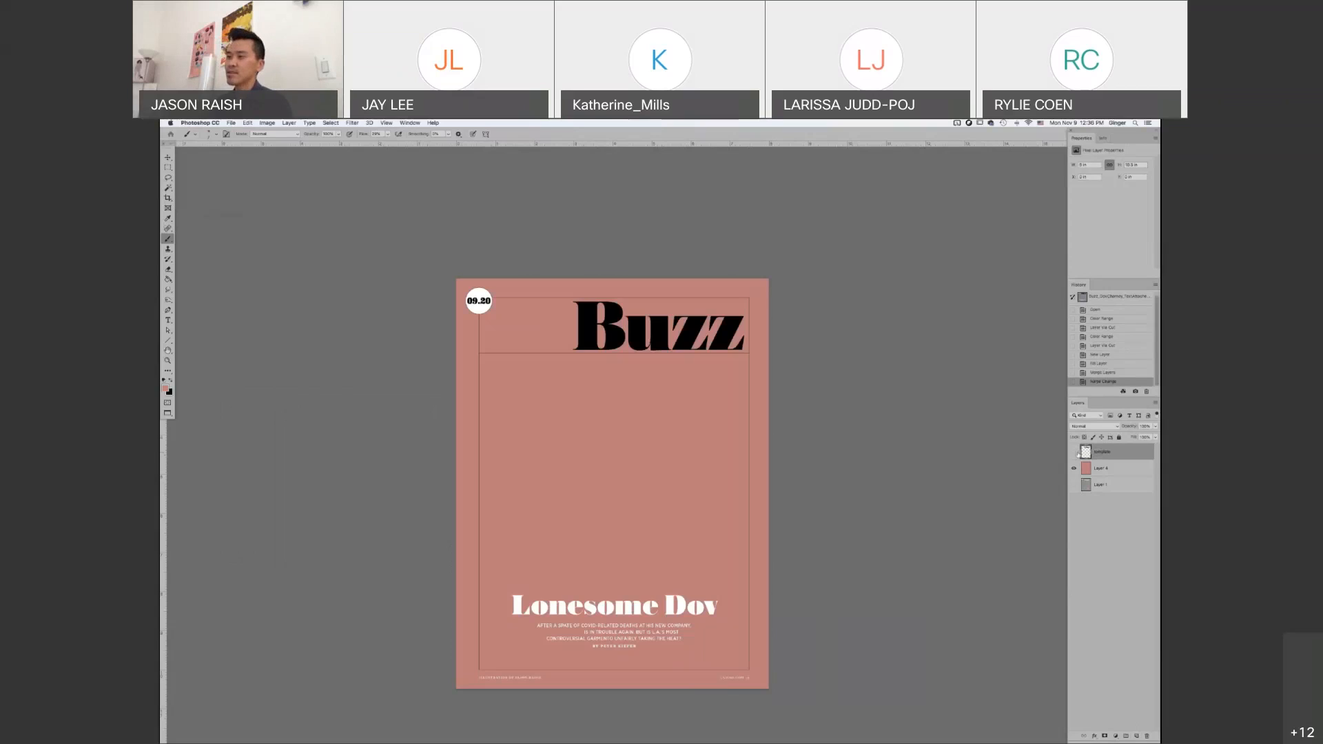
click(1074, 452)
click(1074, 452)
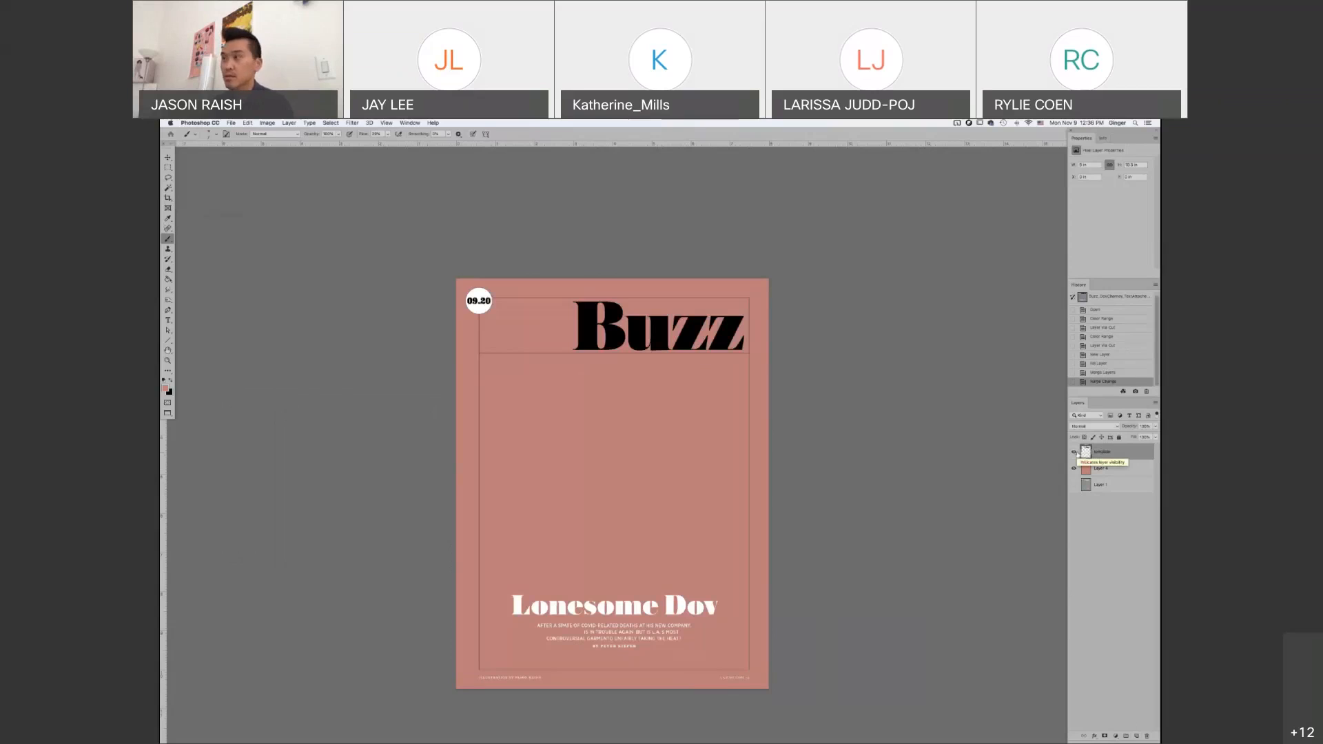
Switch by way of the L'OBS cover to the turtle screenshot document and make its Layer 1 active
mouse_move(164, 396)
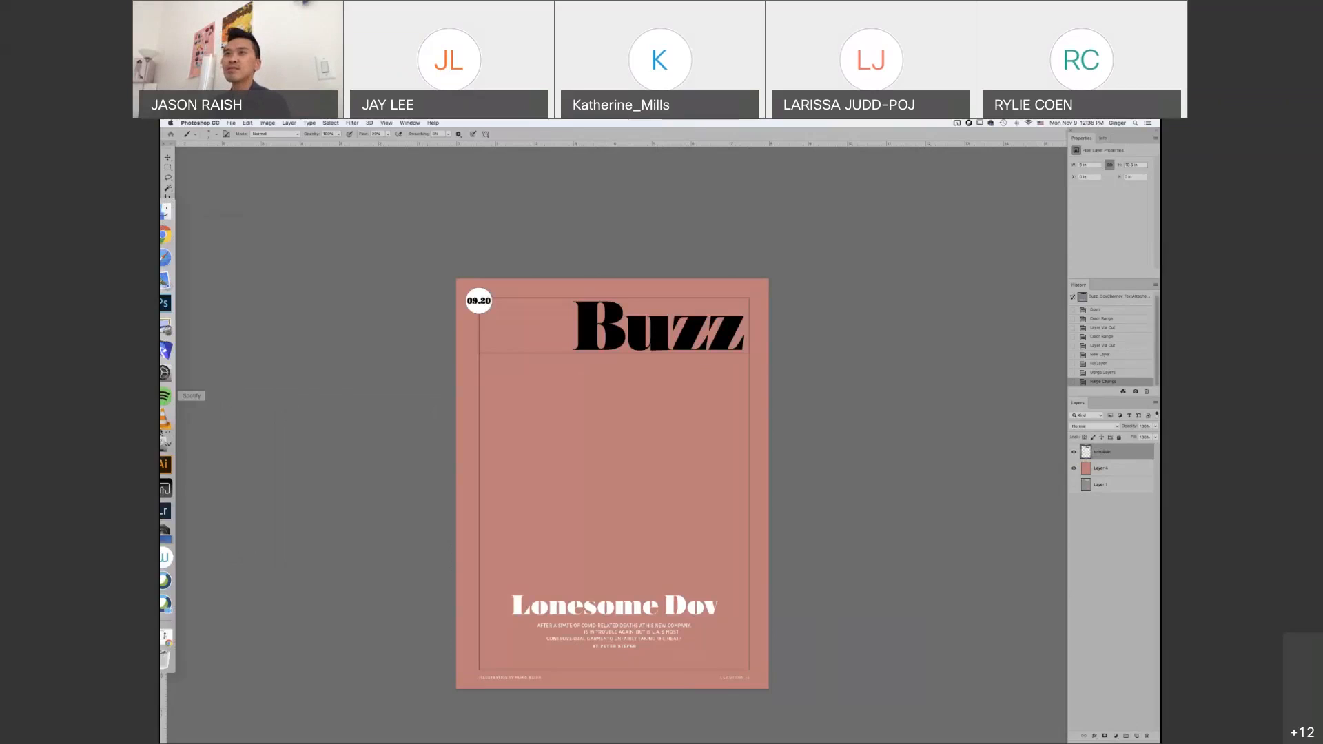
click(412, 122)
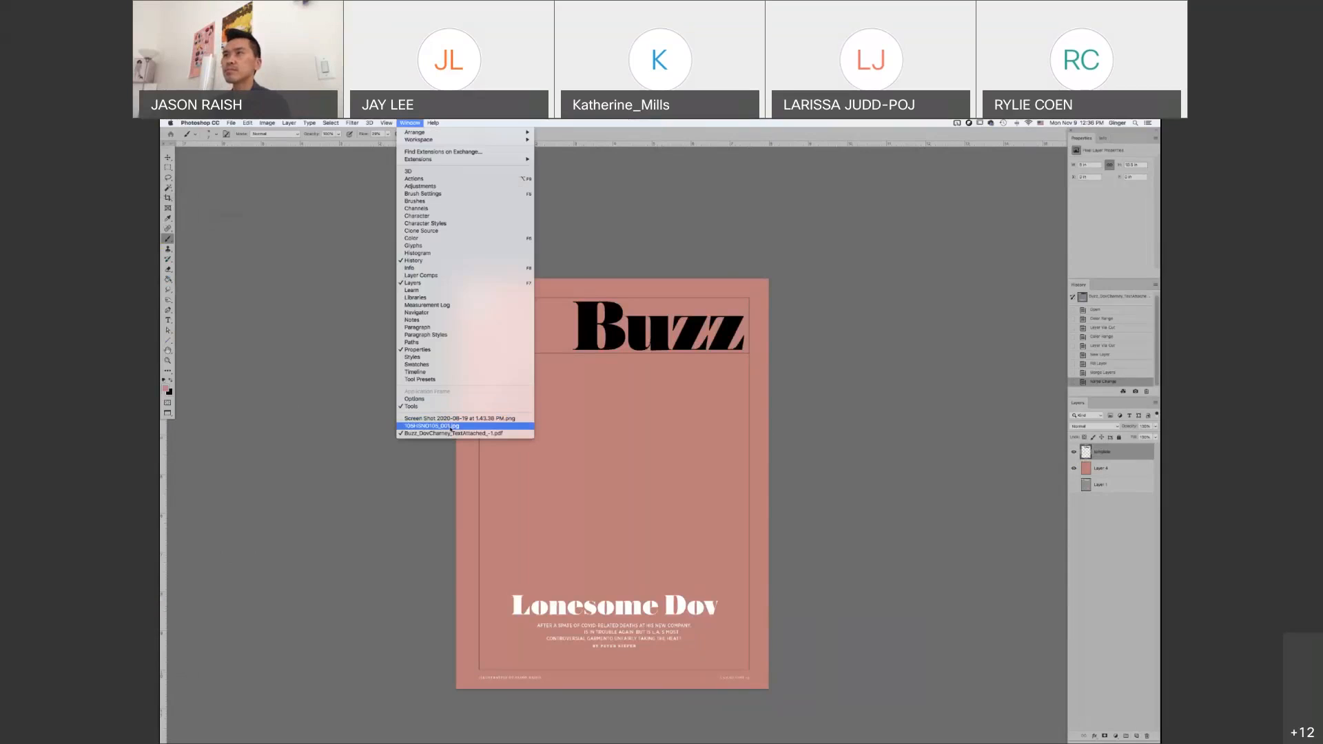
click(450, 426)
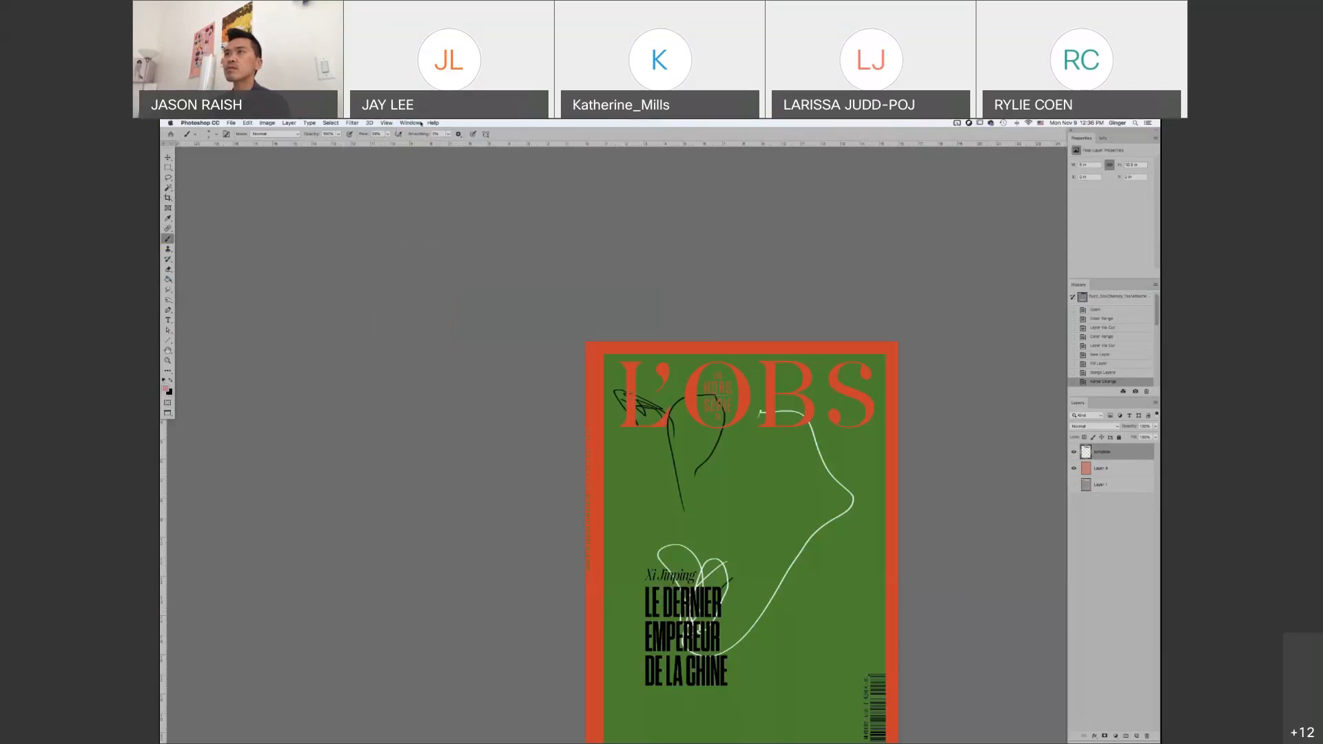
click(407, 122)
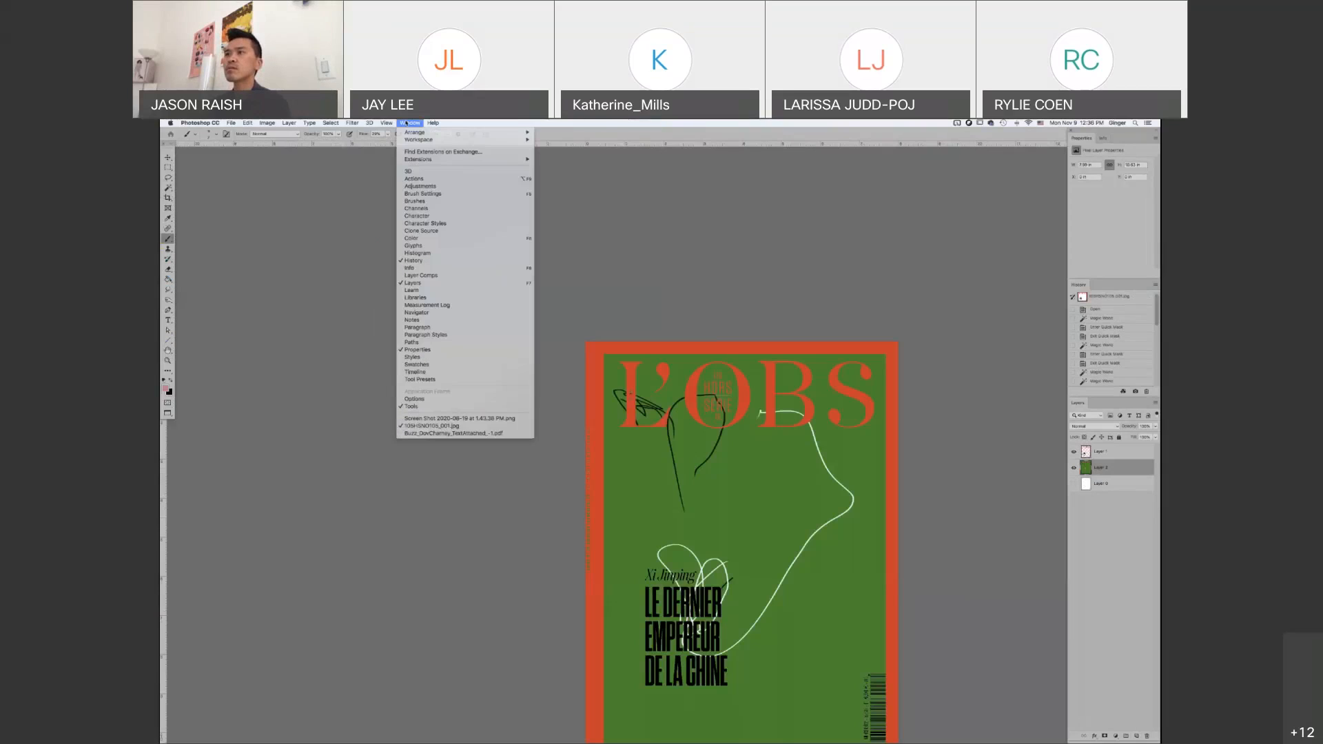
click(438, 419)
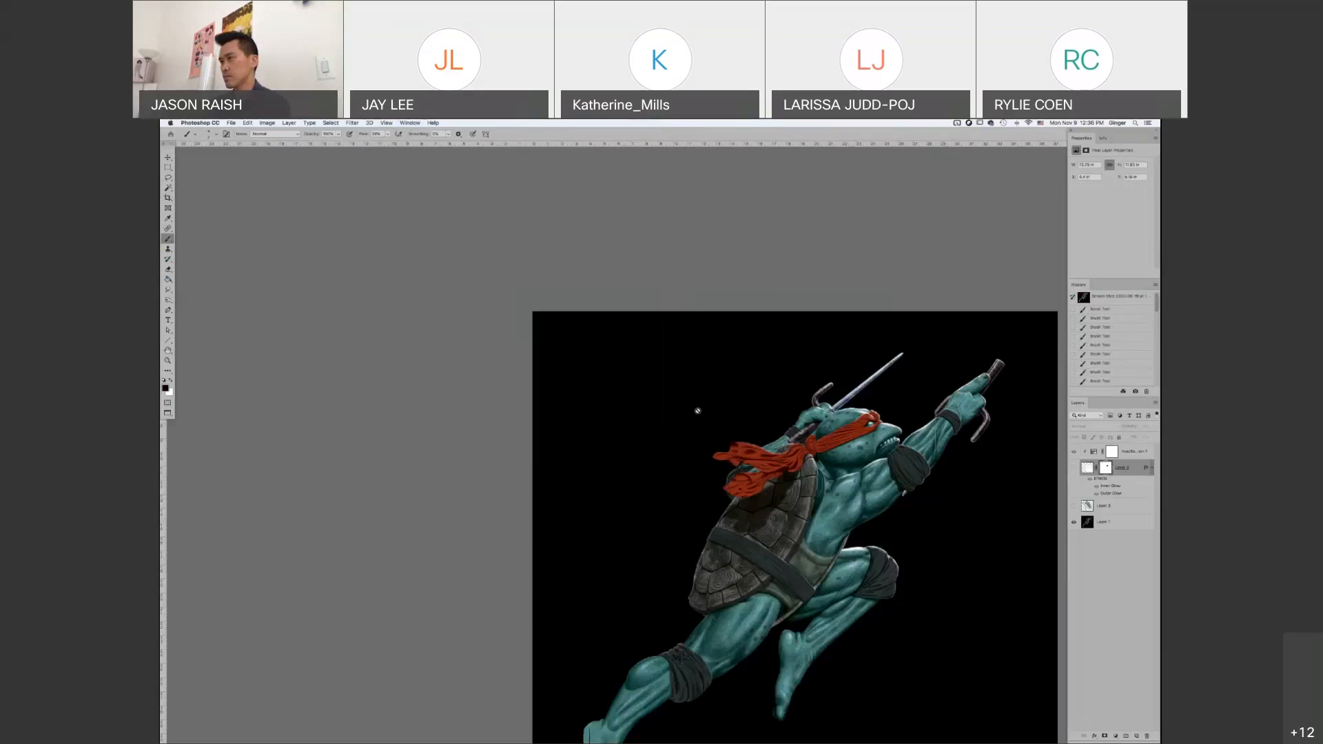
drag(699, 431, 530, 316)
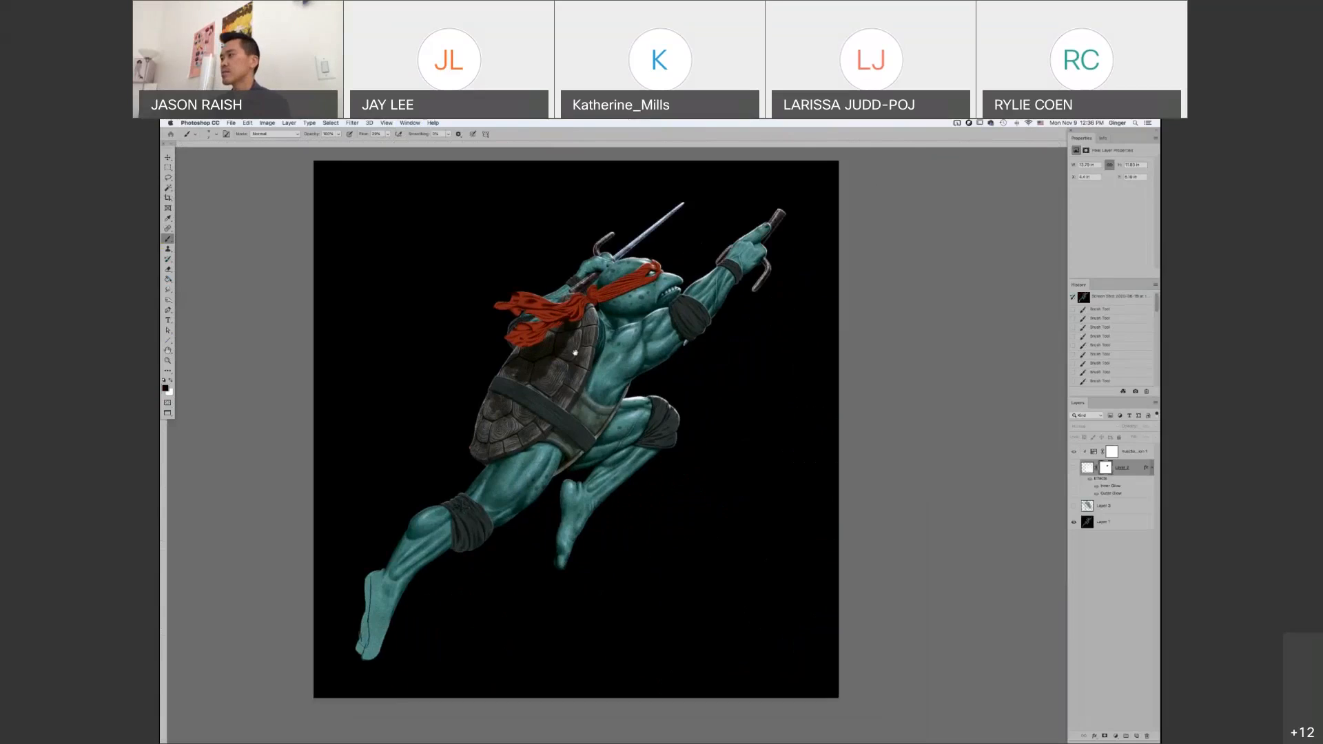
drag(576, 353, 584, 365)
click(1093, 505)
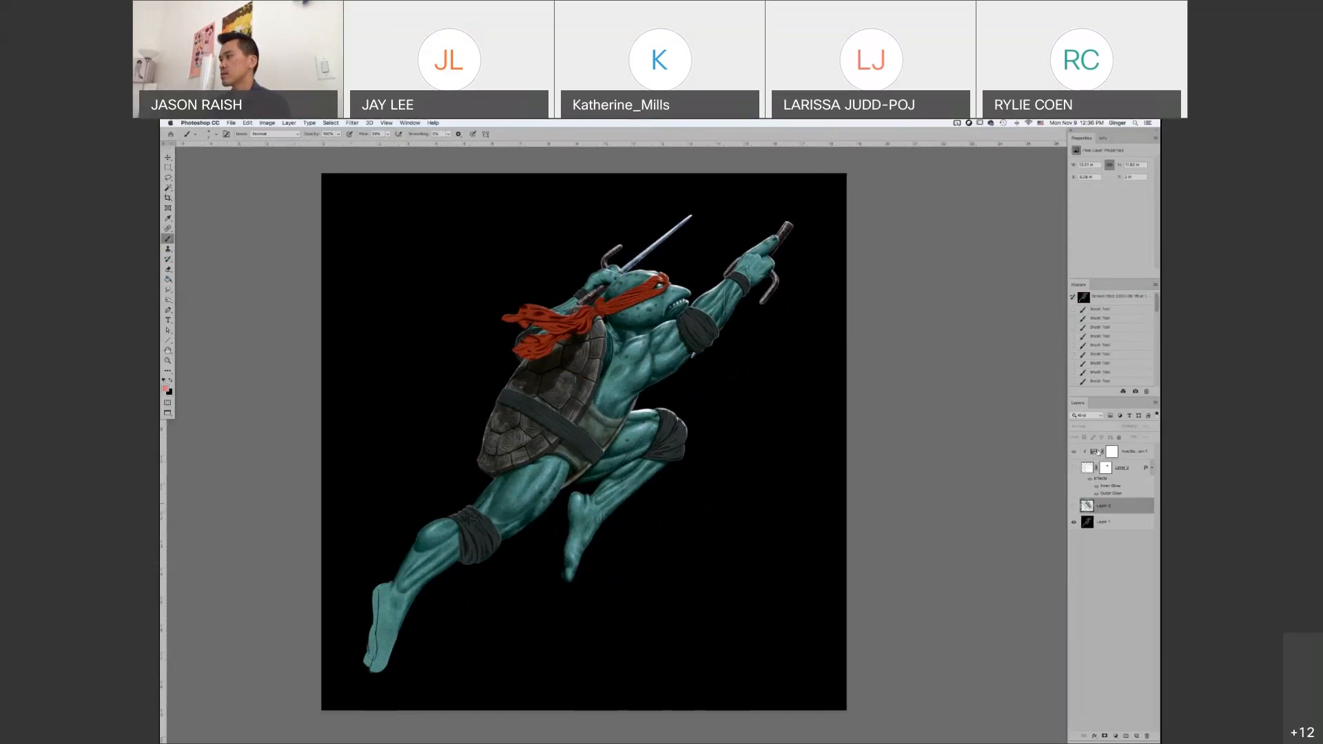
click(1087, 523)
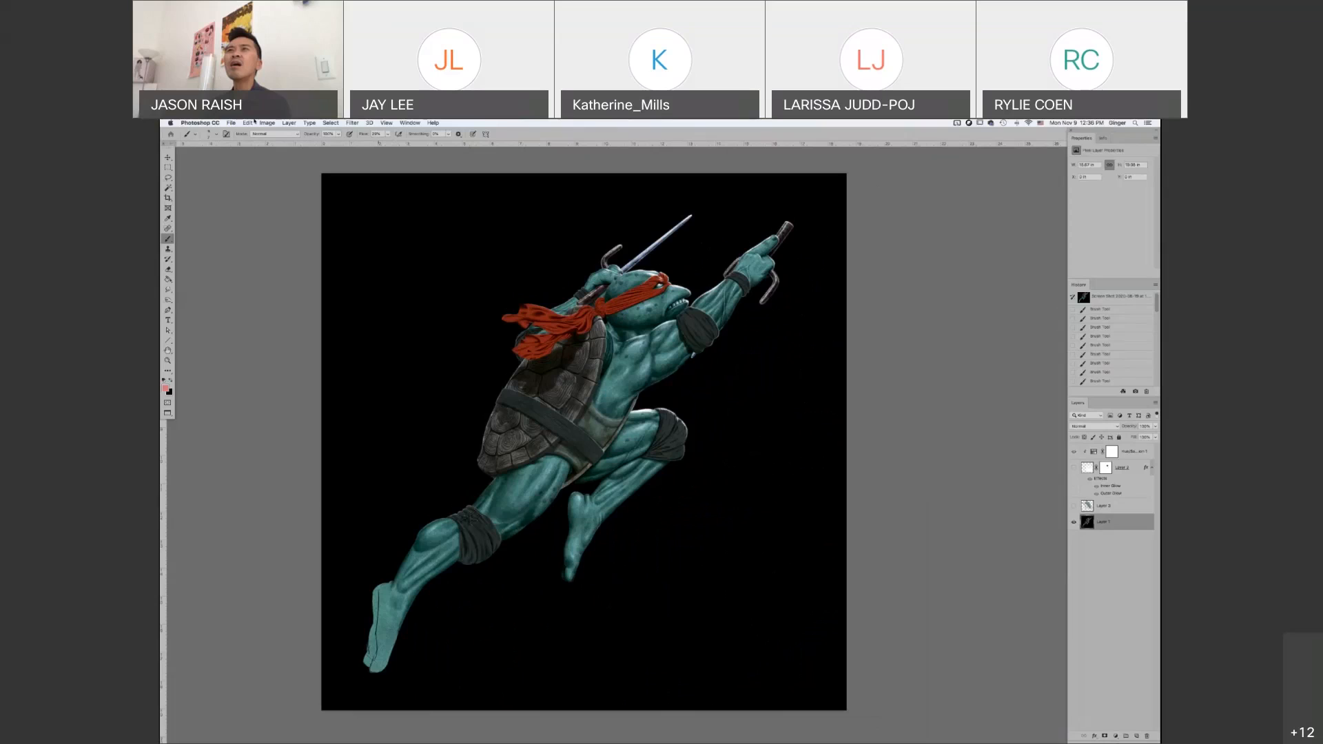
Select the turtle's teal skin with Color Range by sampling the front thigh and lowering the fuzziness to limit the selected tones
click(331, 122)
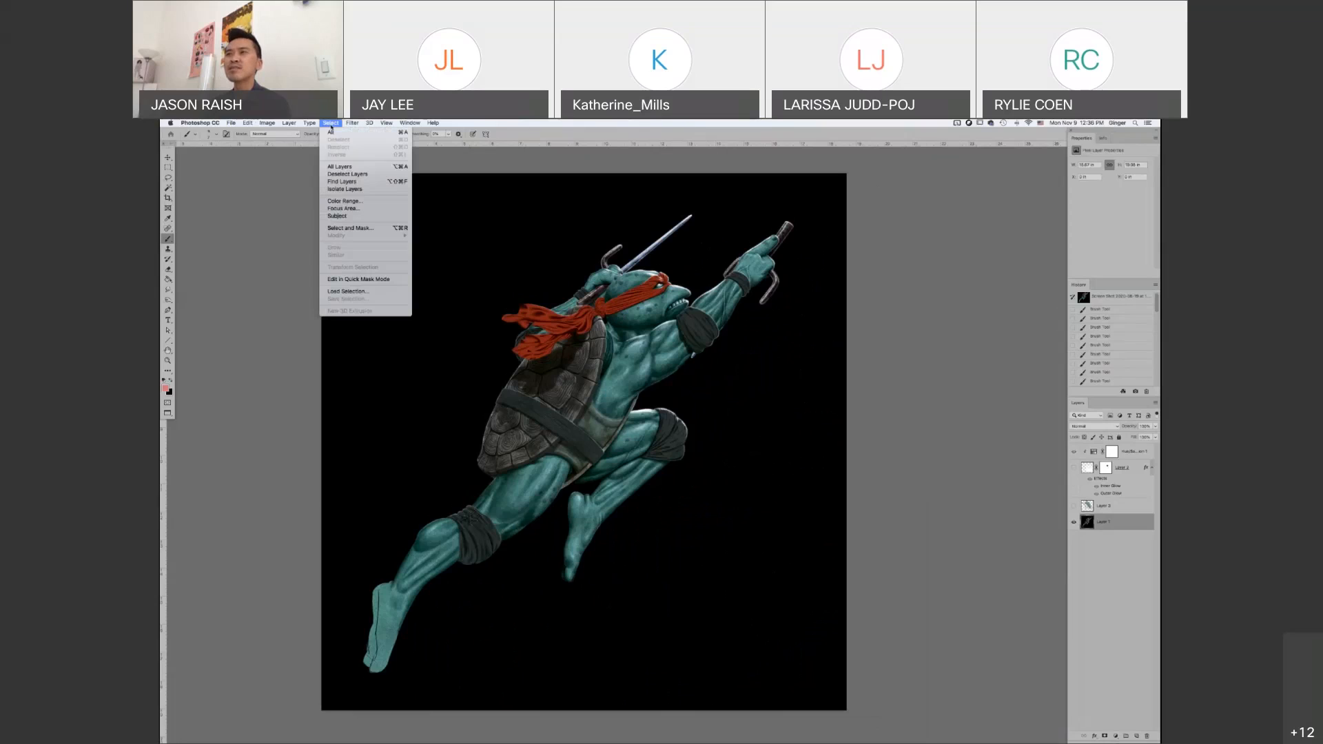
click(330, 124)
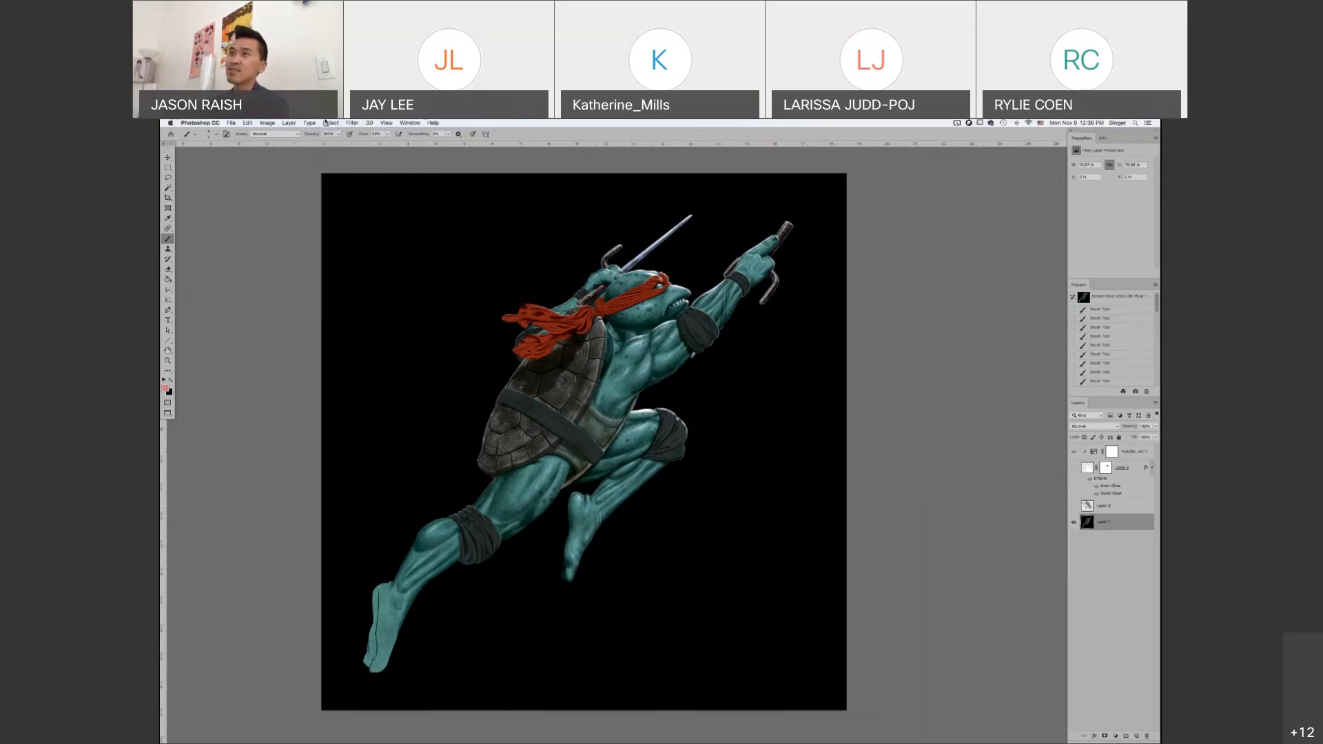
click(325, 123)
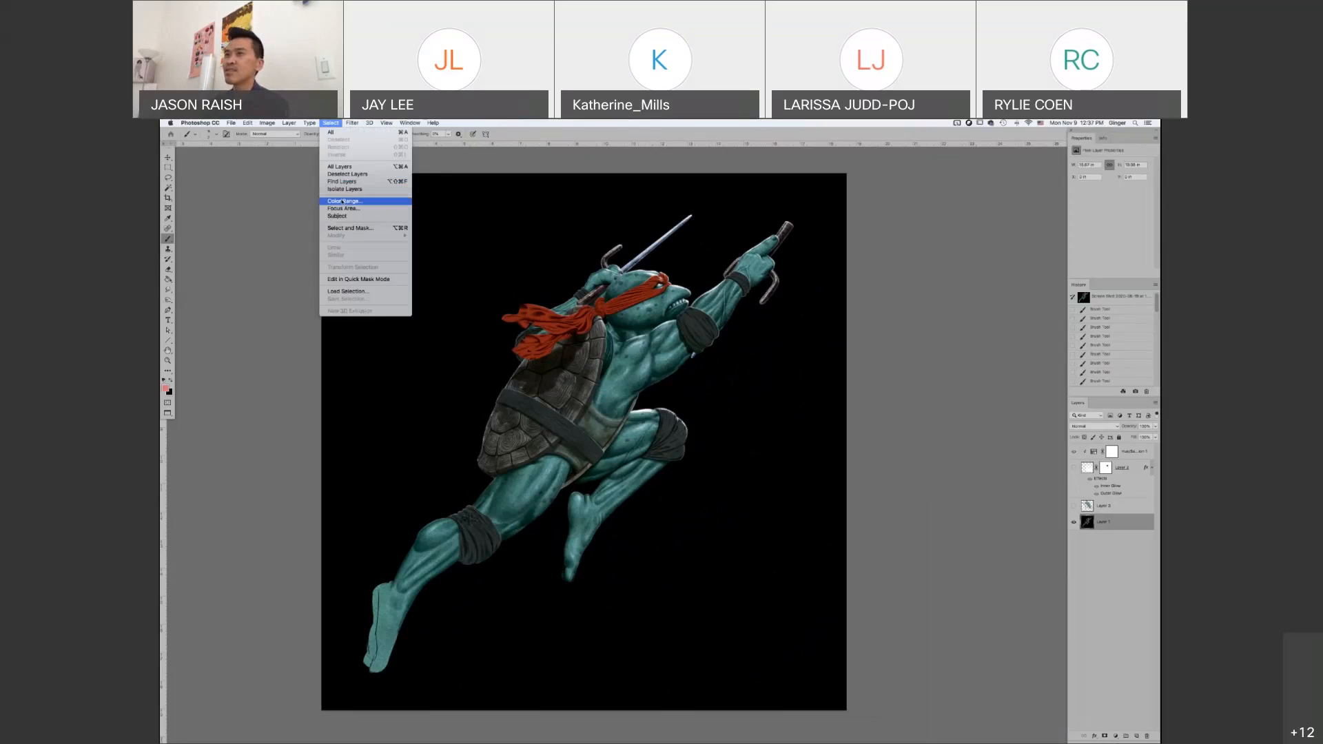
click(343, 201)
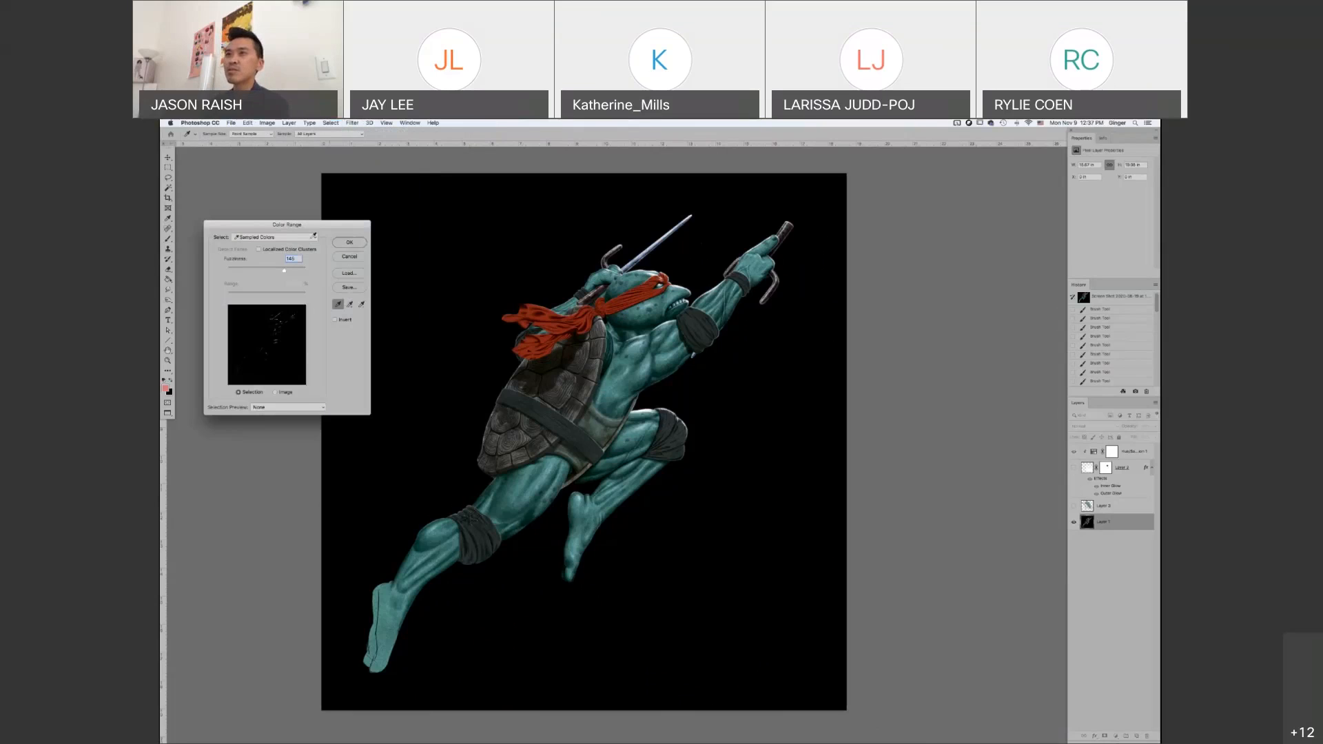
click(313, 237)
click(568, 475)
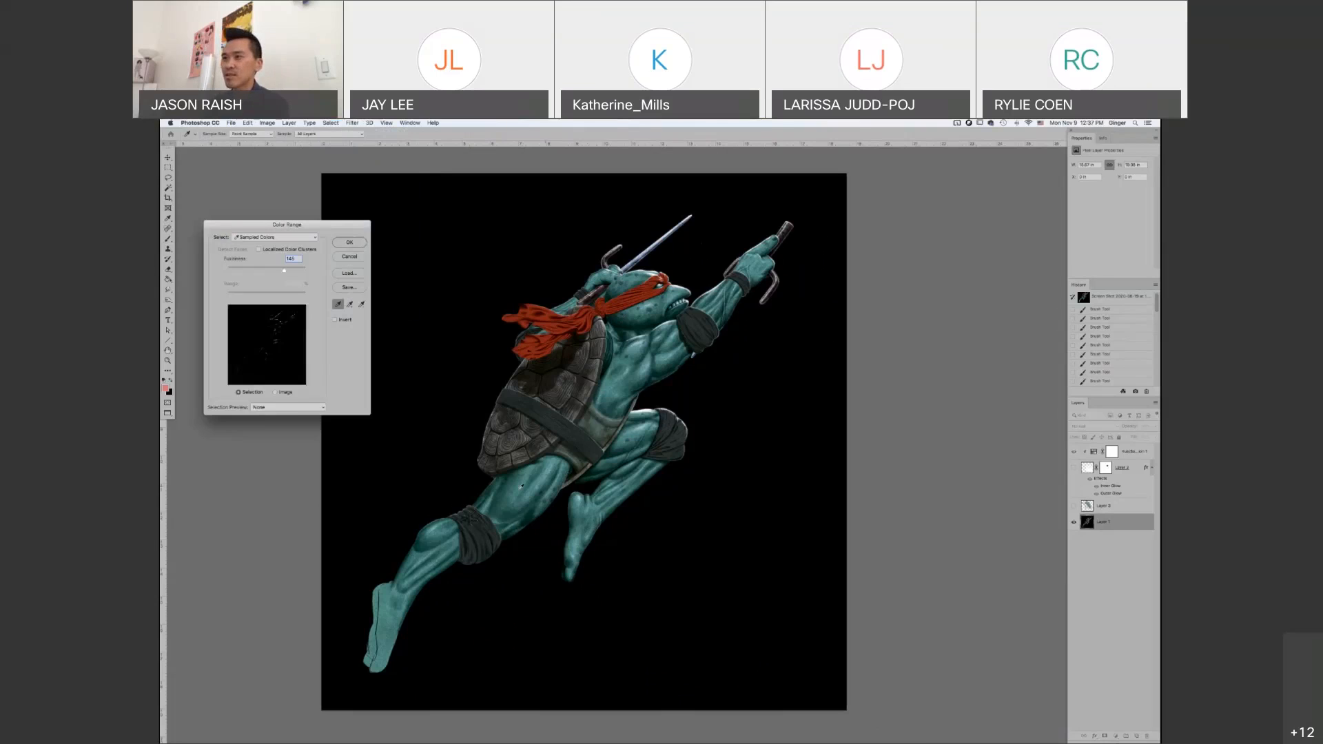
super+click(535, 488)
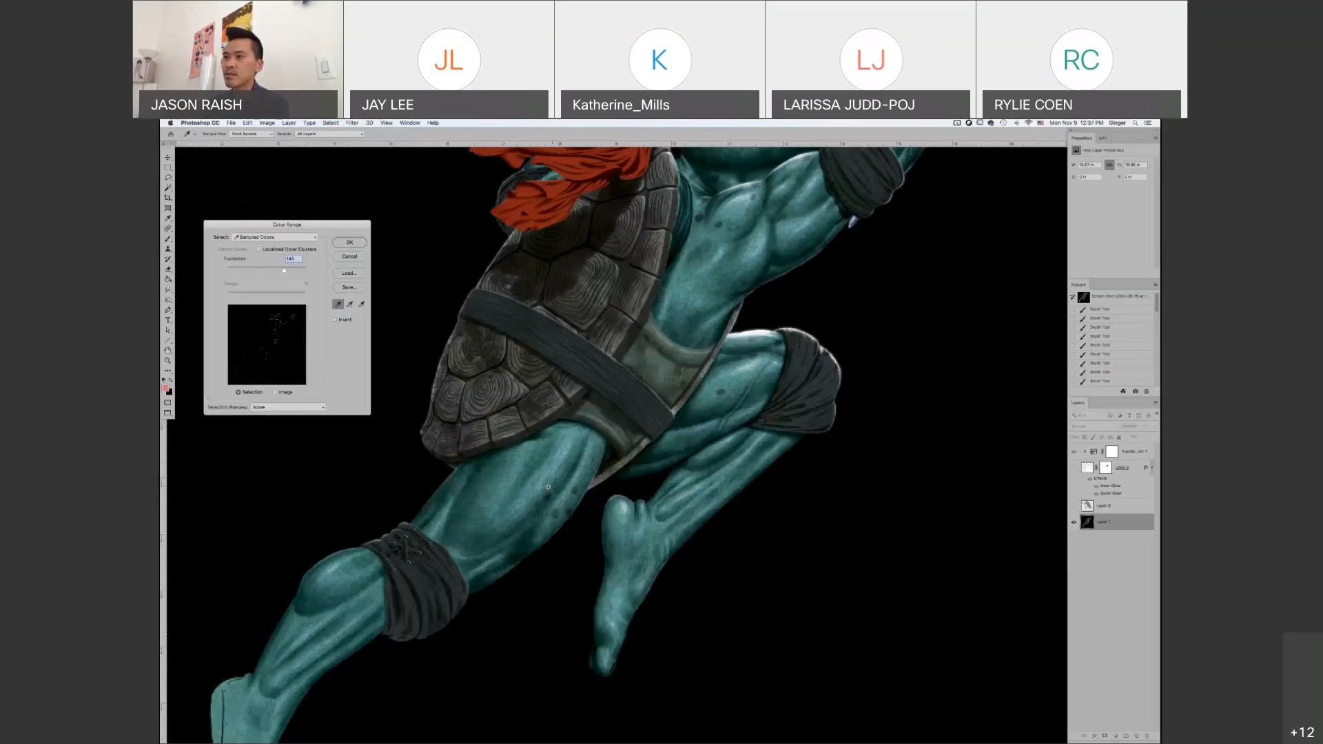
super+click(548, 487)
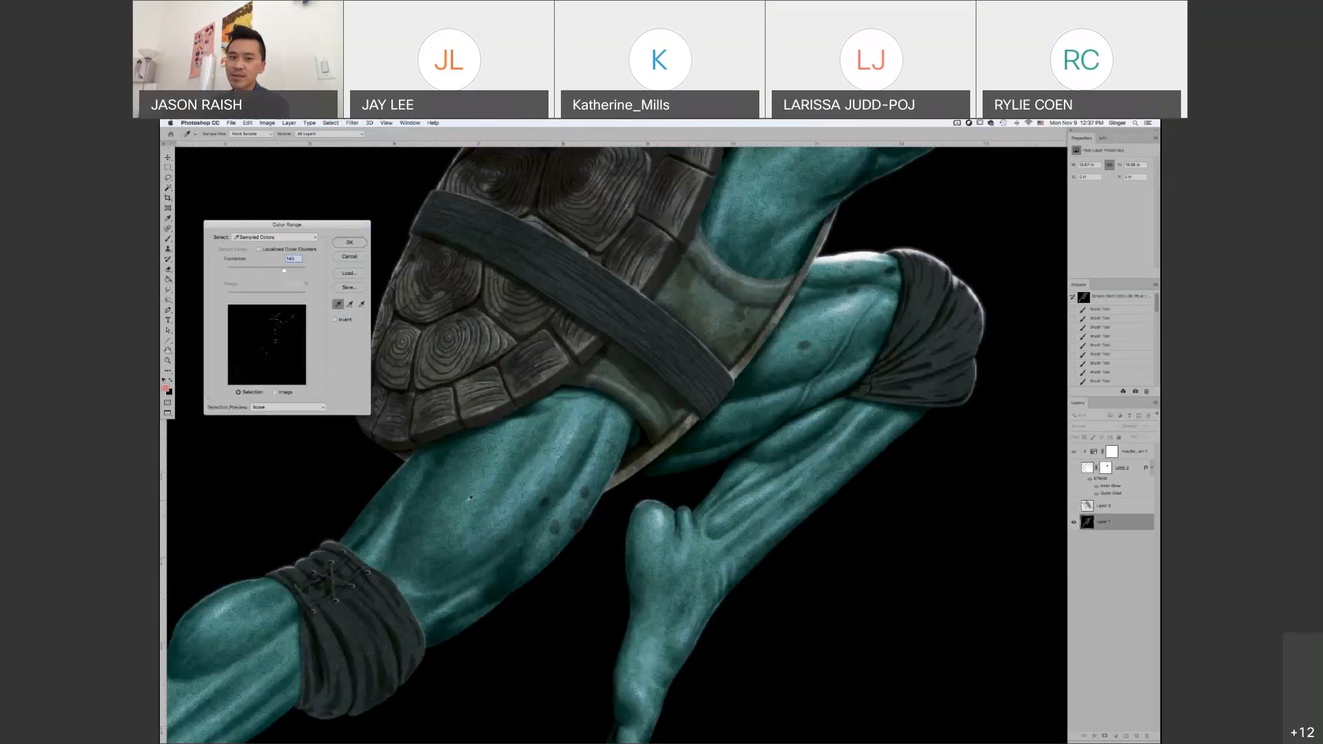
click(467, 504)
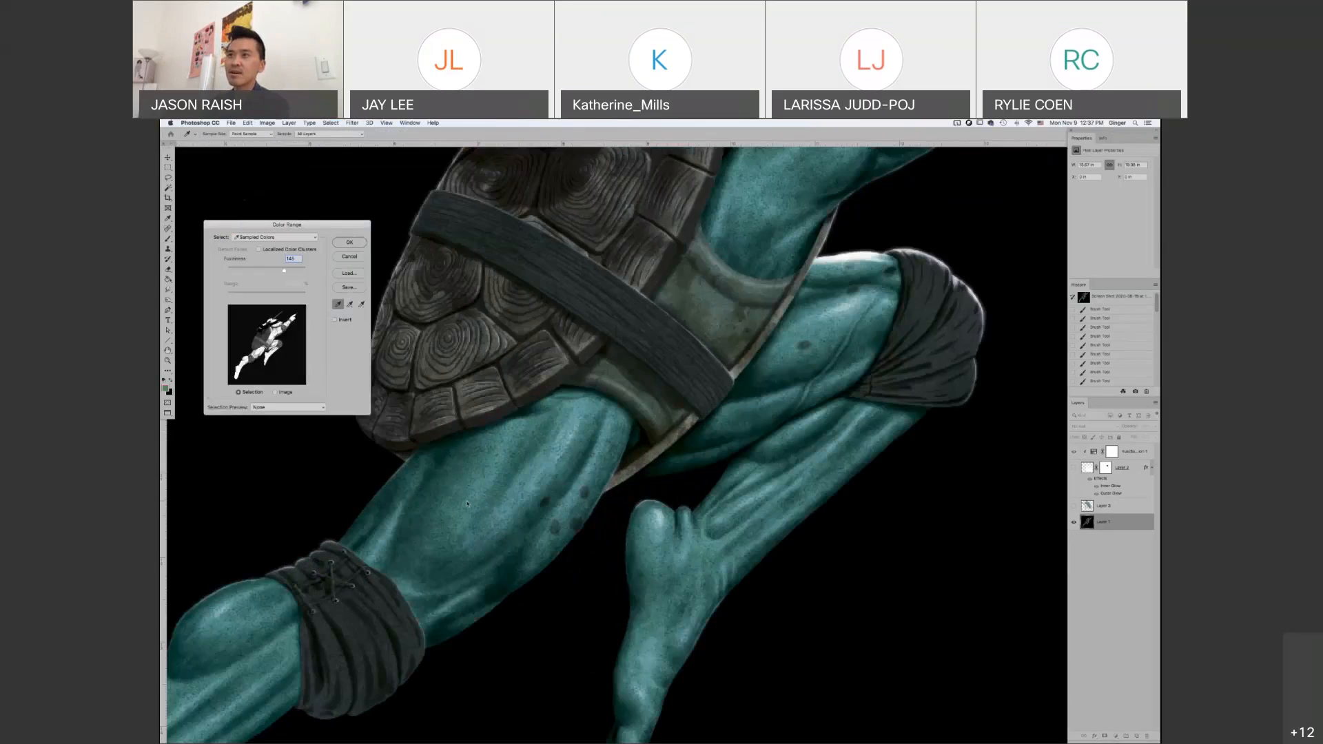
drag(284, 271, 234, 272)
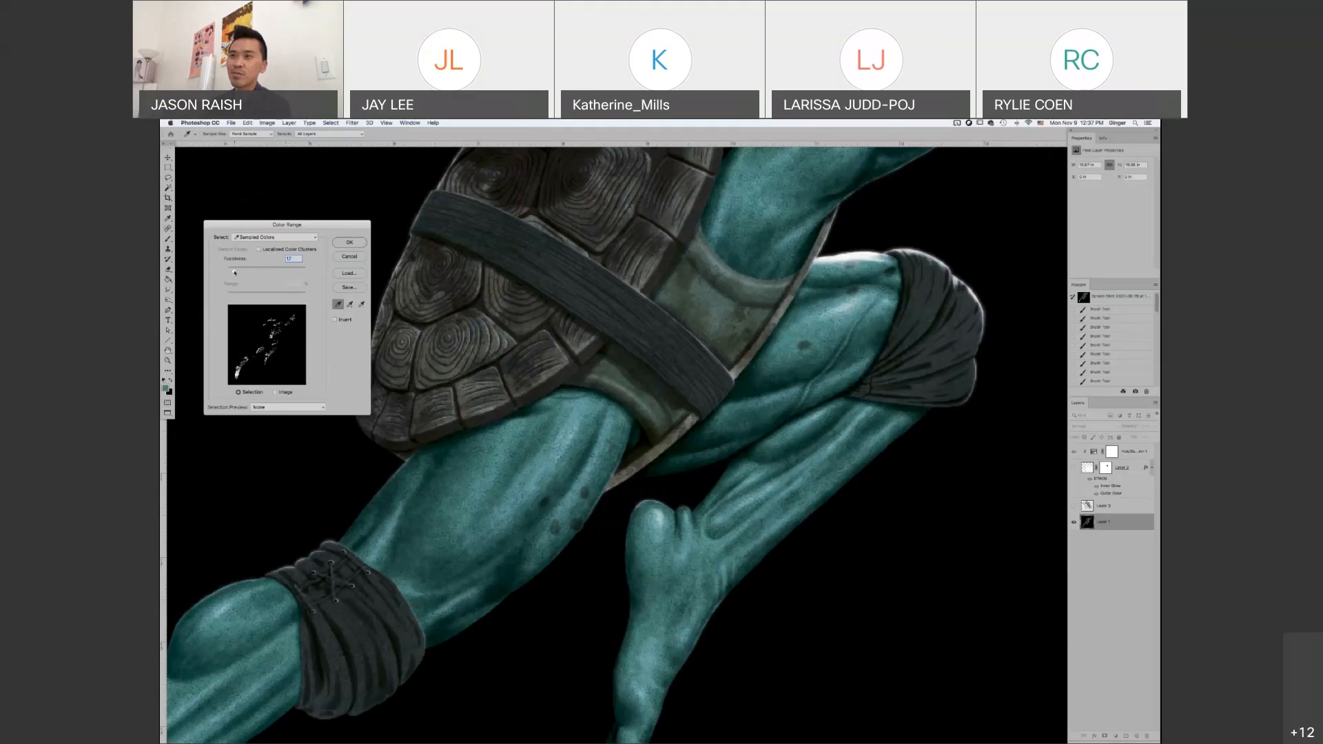
mouse_move(235, 272)
mouse_down()
mouse_move(298, 278)
mouse_move(250, 280)
mouse_up()
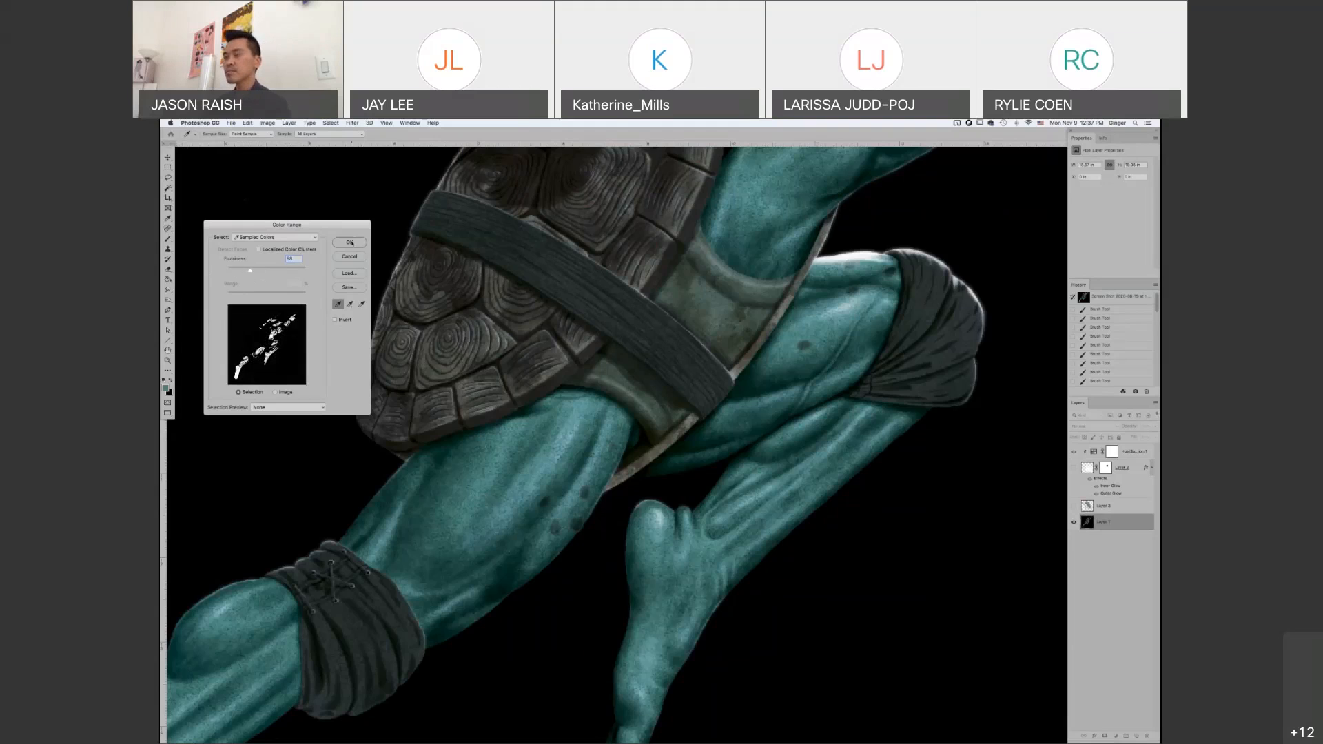
click(350, 242)
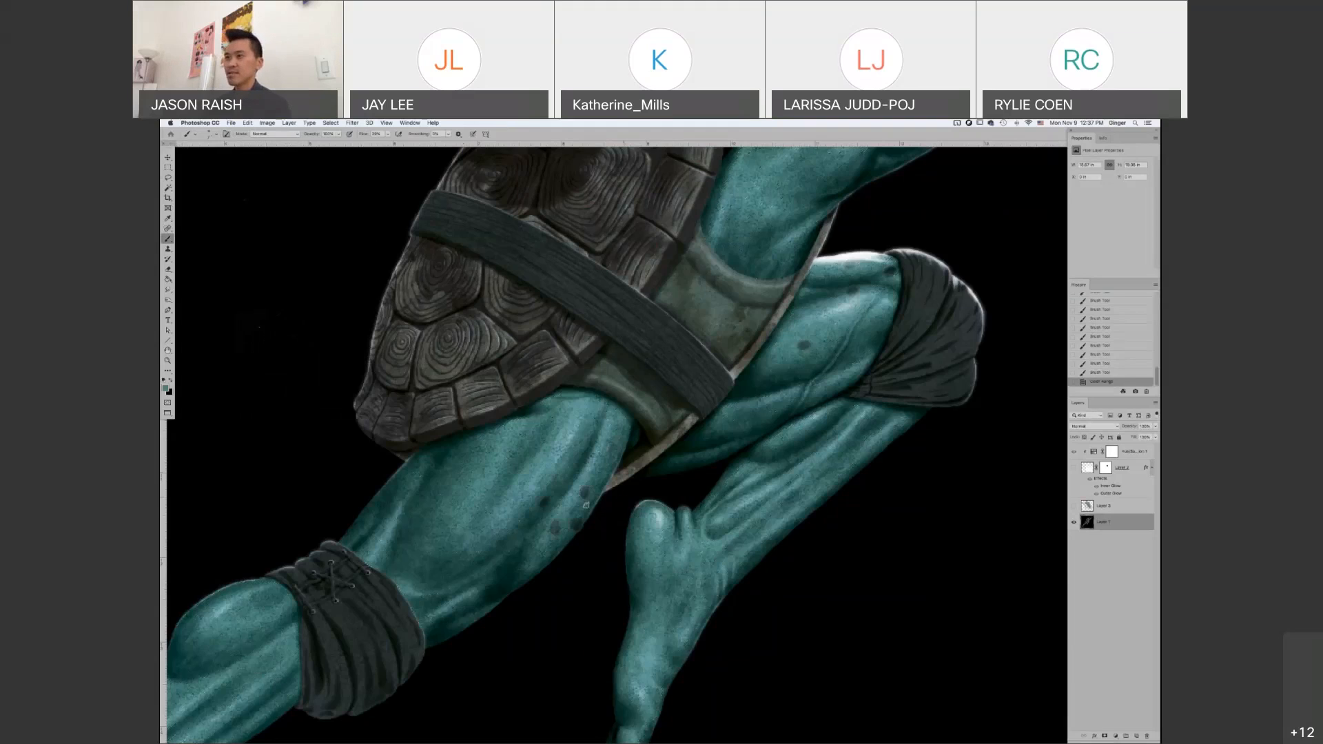
Check the skin selection as a Quick Mask overlay, return to normal mode and deselect
key(q)
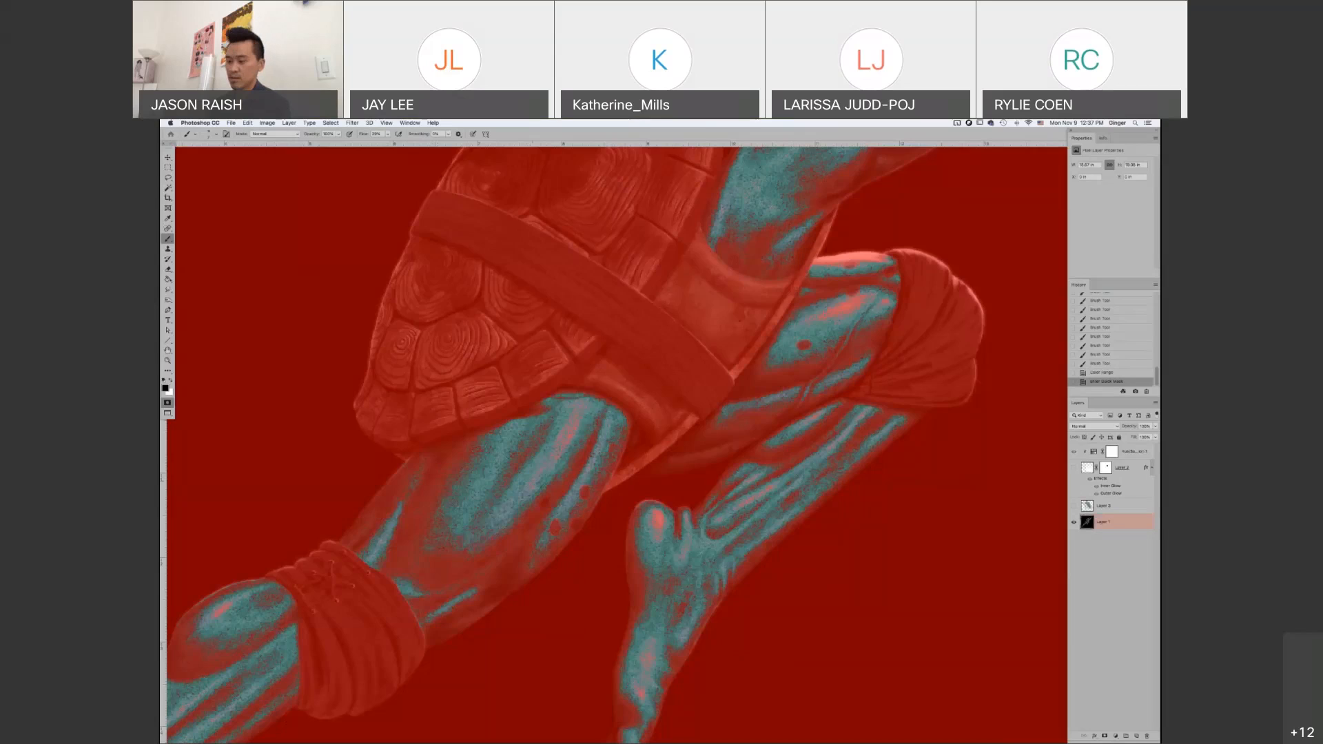
key(q)
key(ctrl+d)
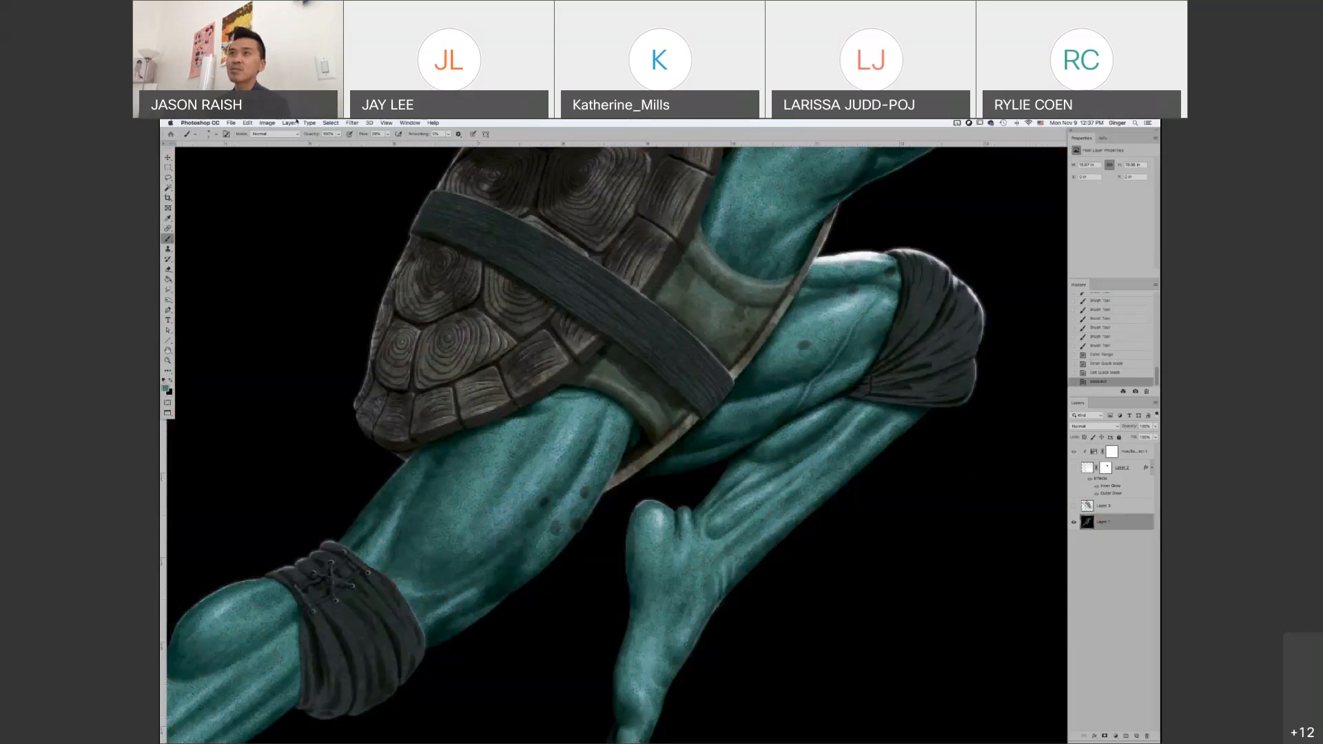
Run Color Range again, adding the darker teal tones of the thigh to the sampled colors, and apply the selection
click(310, 122)
mouse_move(331, 122)
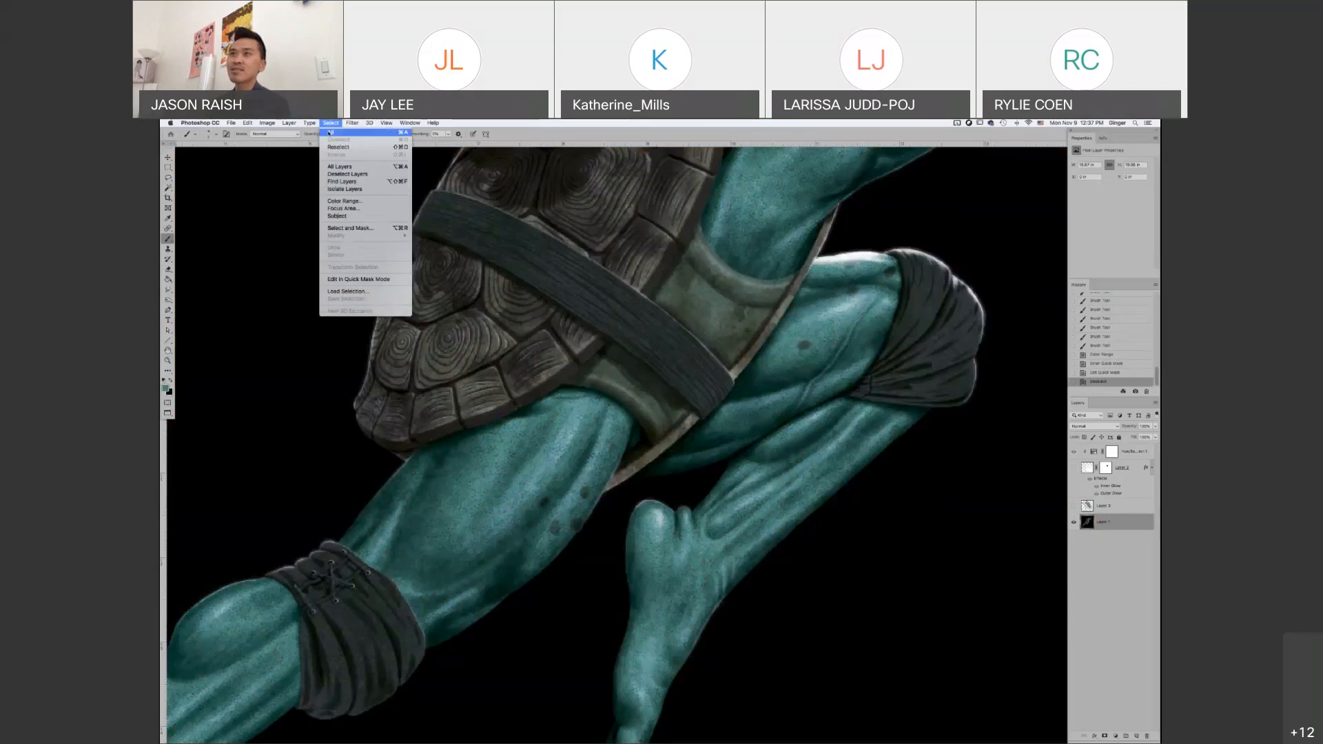
click(360, 203)
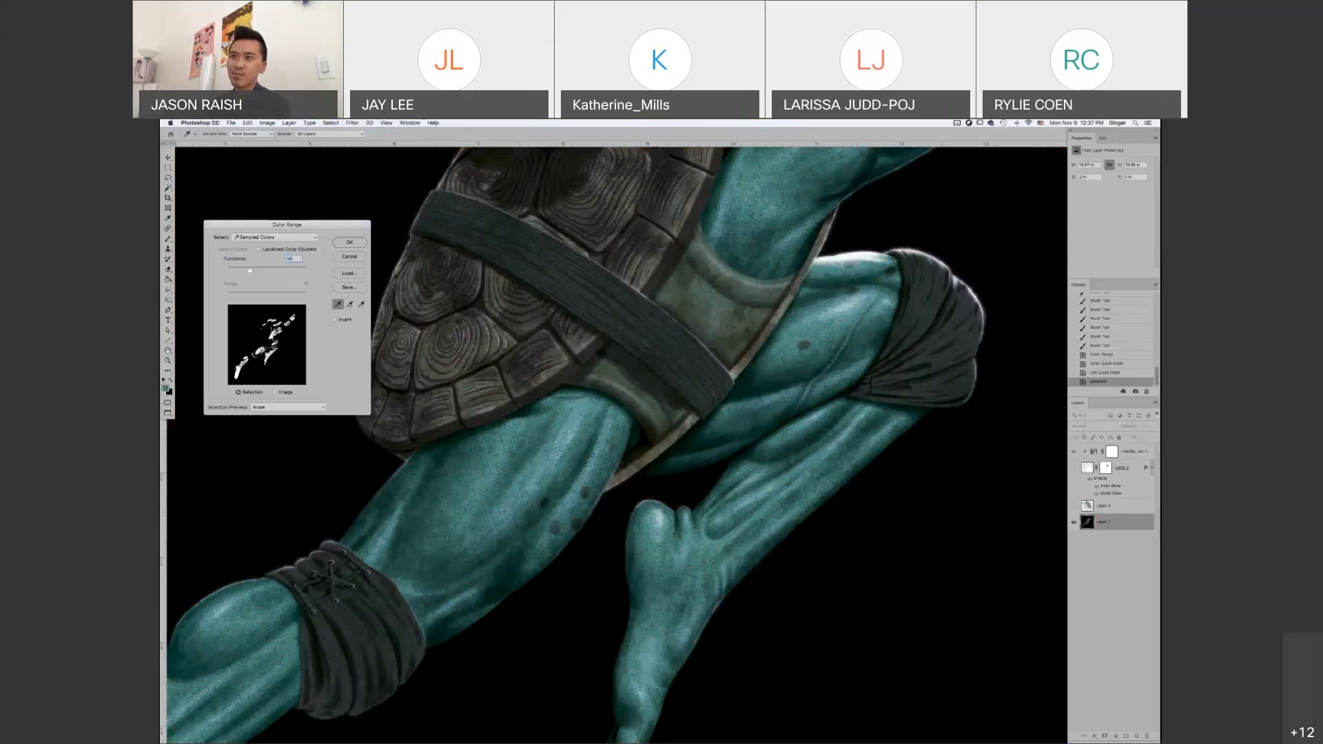
click(350, 304)
drag(468, 560, 486, 572)
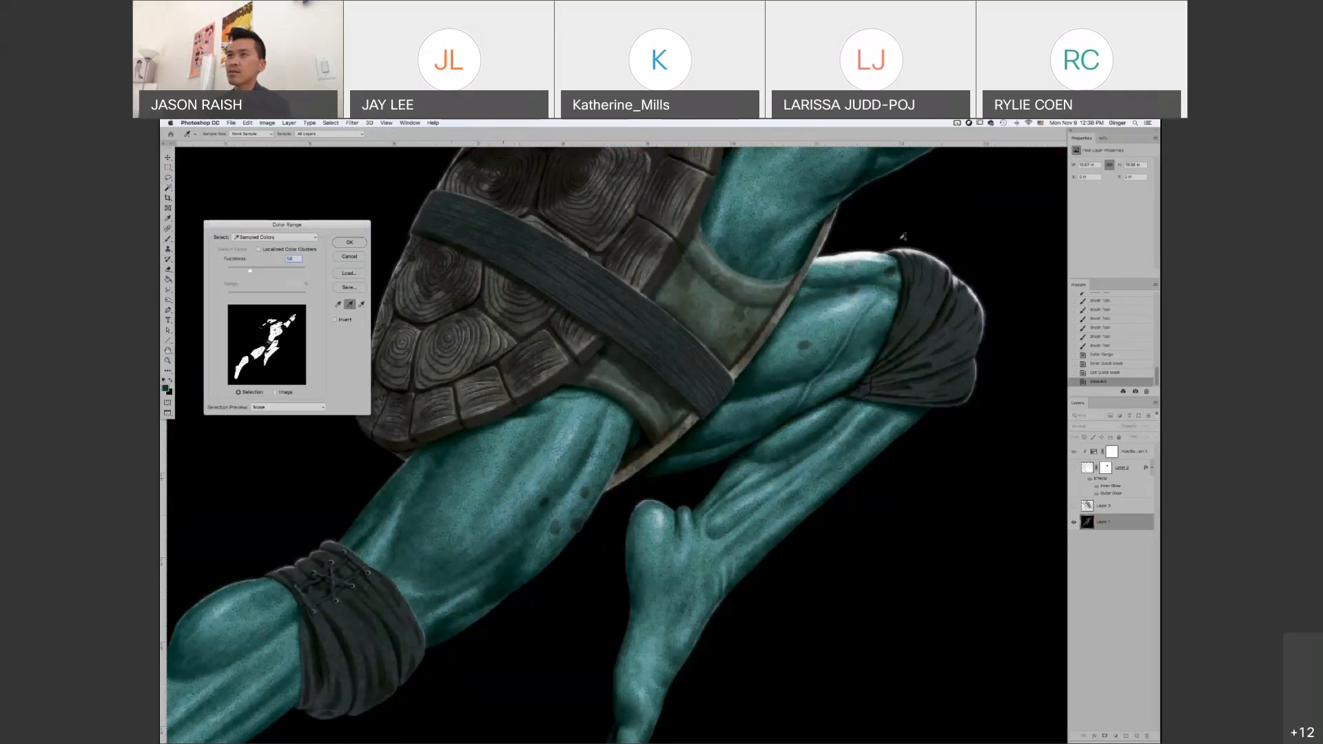
drag(903, 236, 831, 390)
click(349, 243)
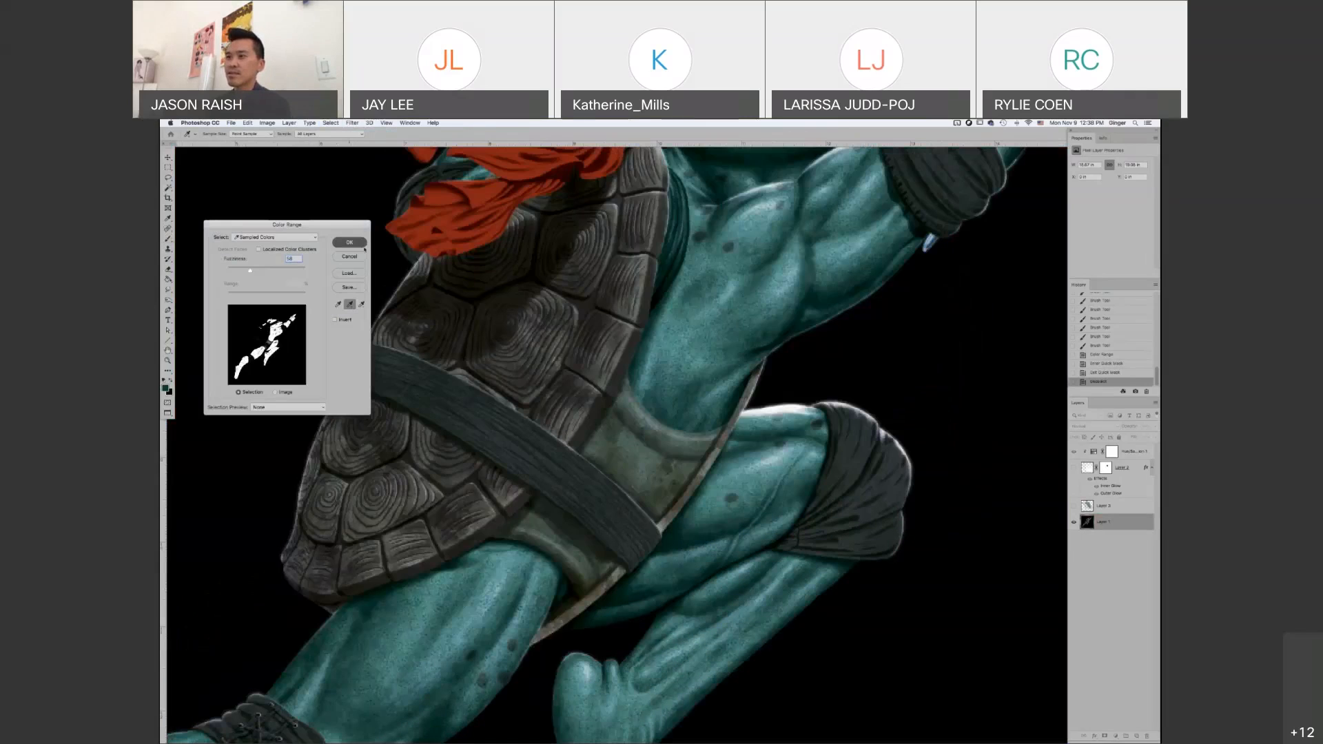
Examine the selected skin around the legs and shell up close, and clear the selection
scroll(577, 435, down, 5)
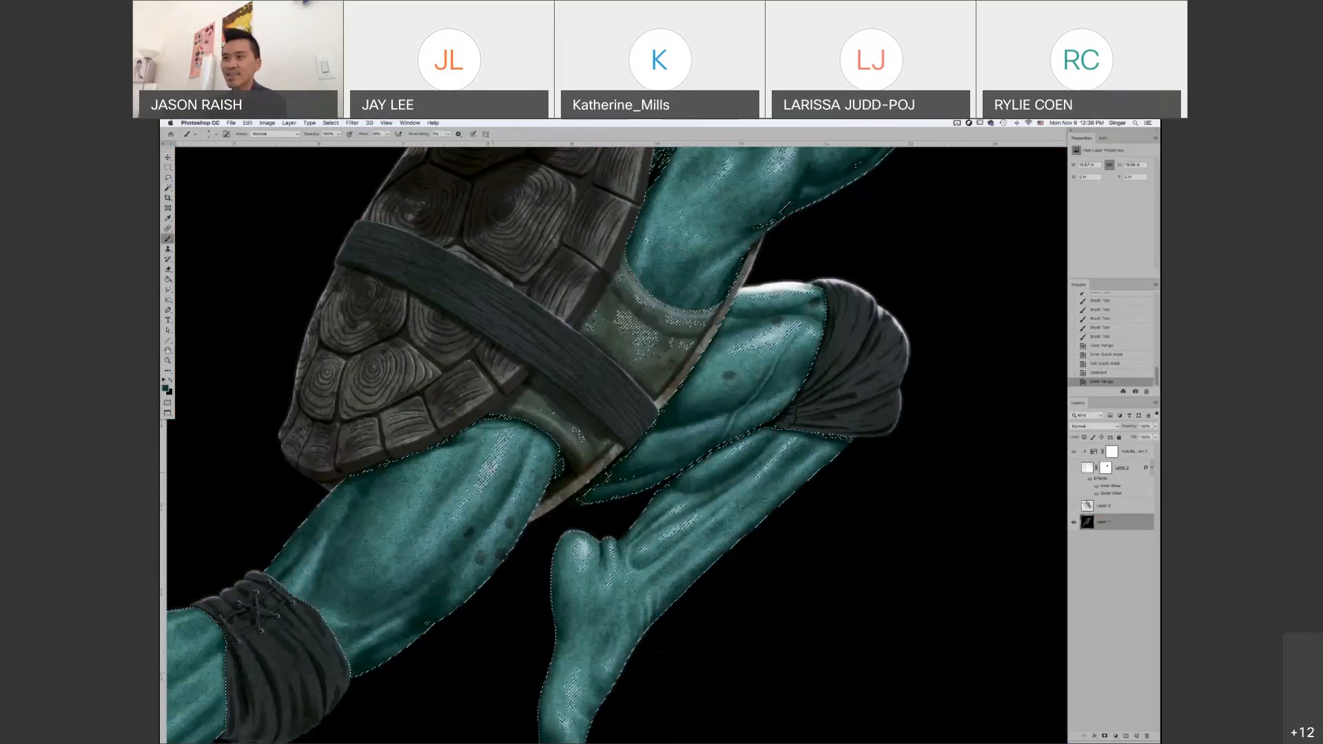
scroll(503, 466, up, 2)
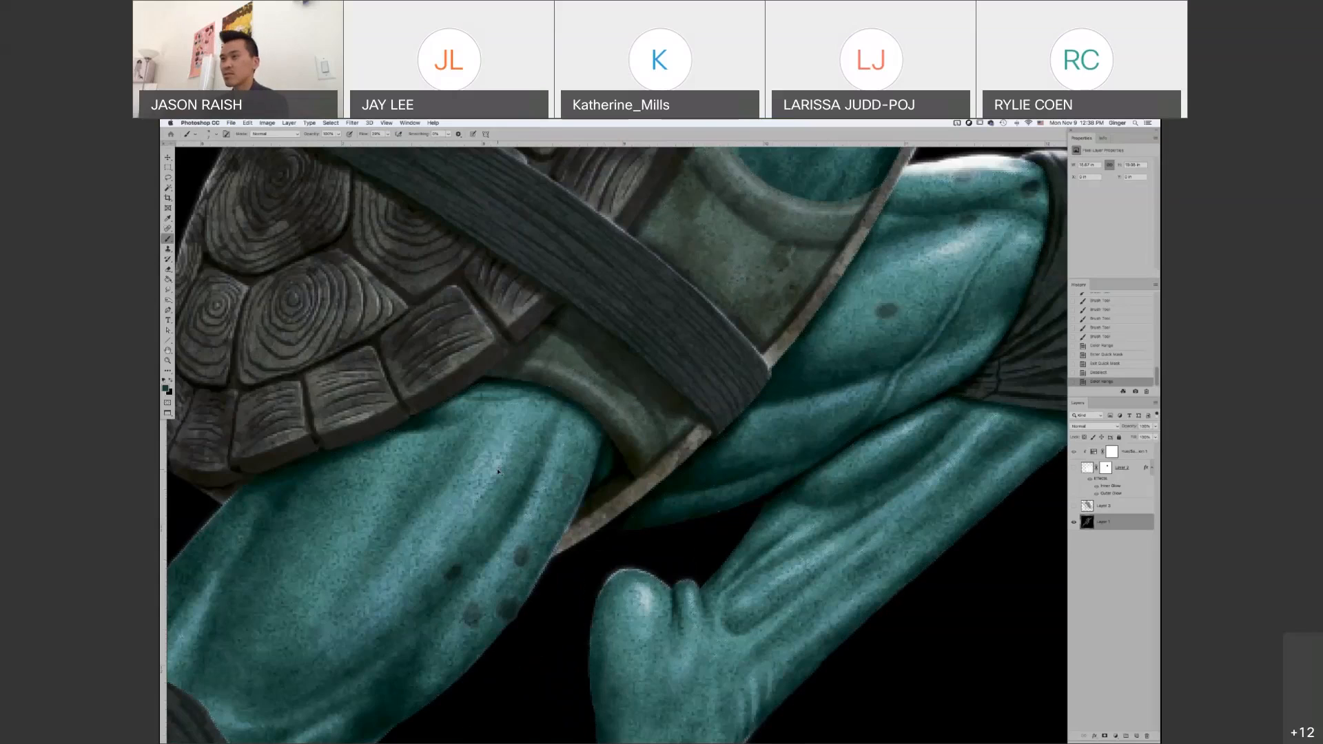
key(cmd+d)
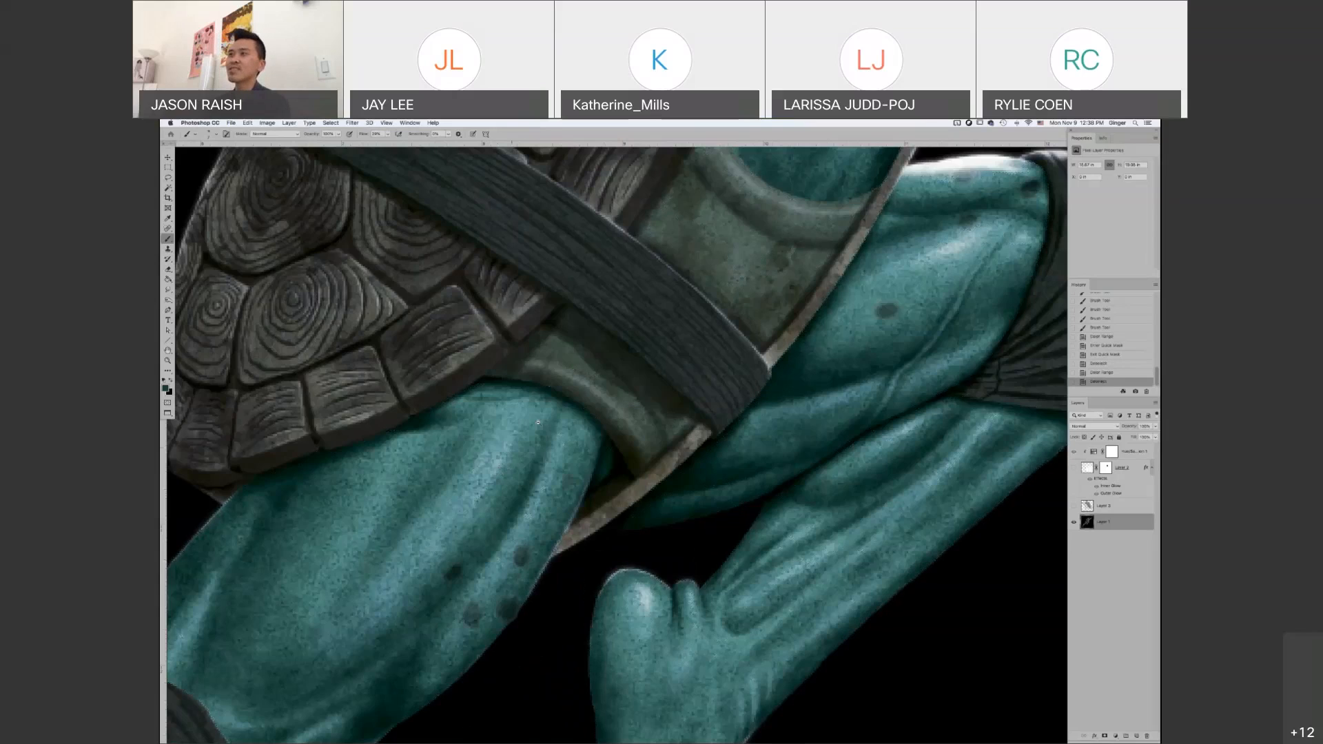
Reselect the skin with Color Range, trying additional samples from the shoulder highlight and undoing the overly broad one before applying the selection
scroll(538, 422, down, 2)
drag(538, 422, 457, 578)
click(290, 122)
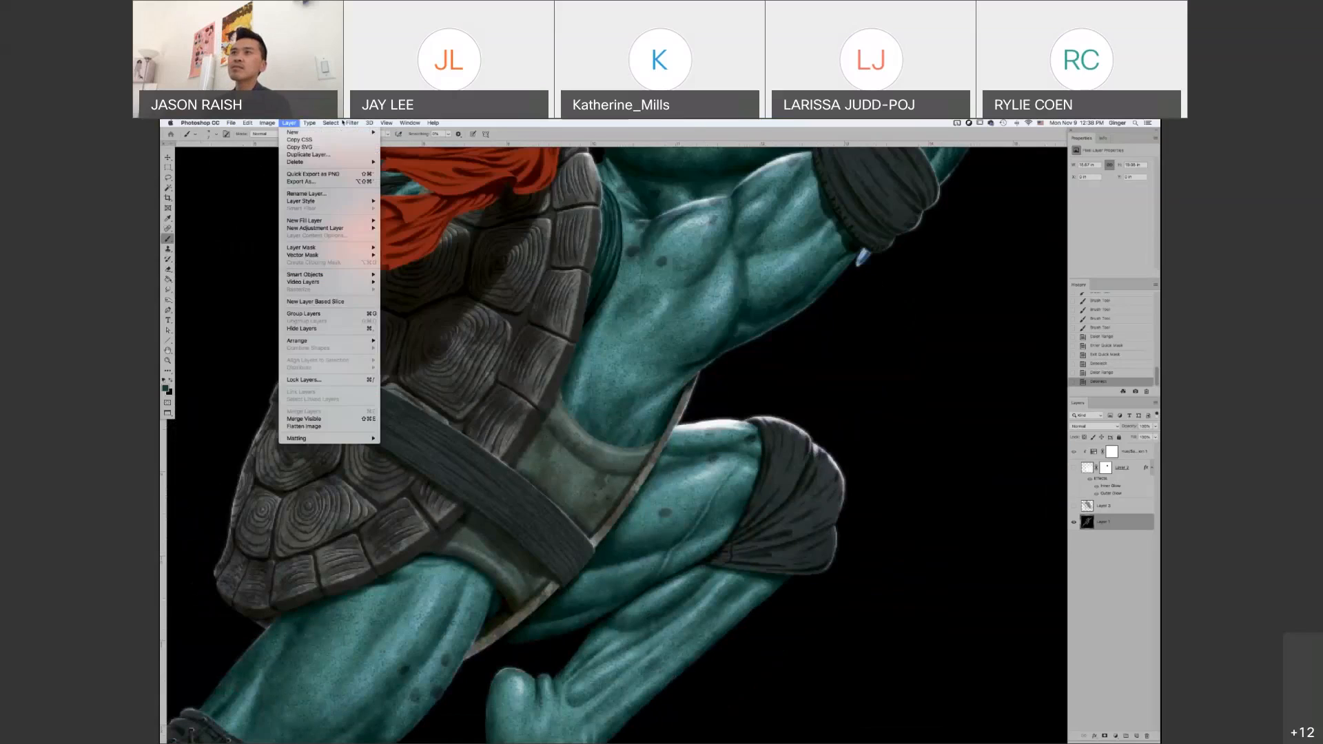
mouse_move(333, 122)
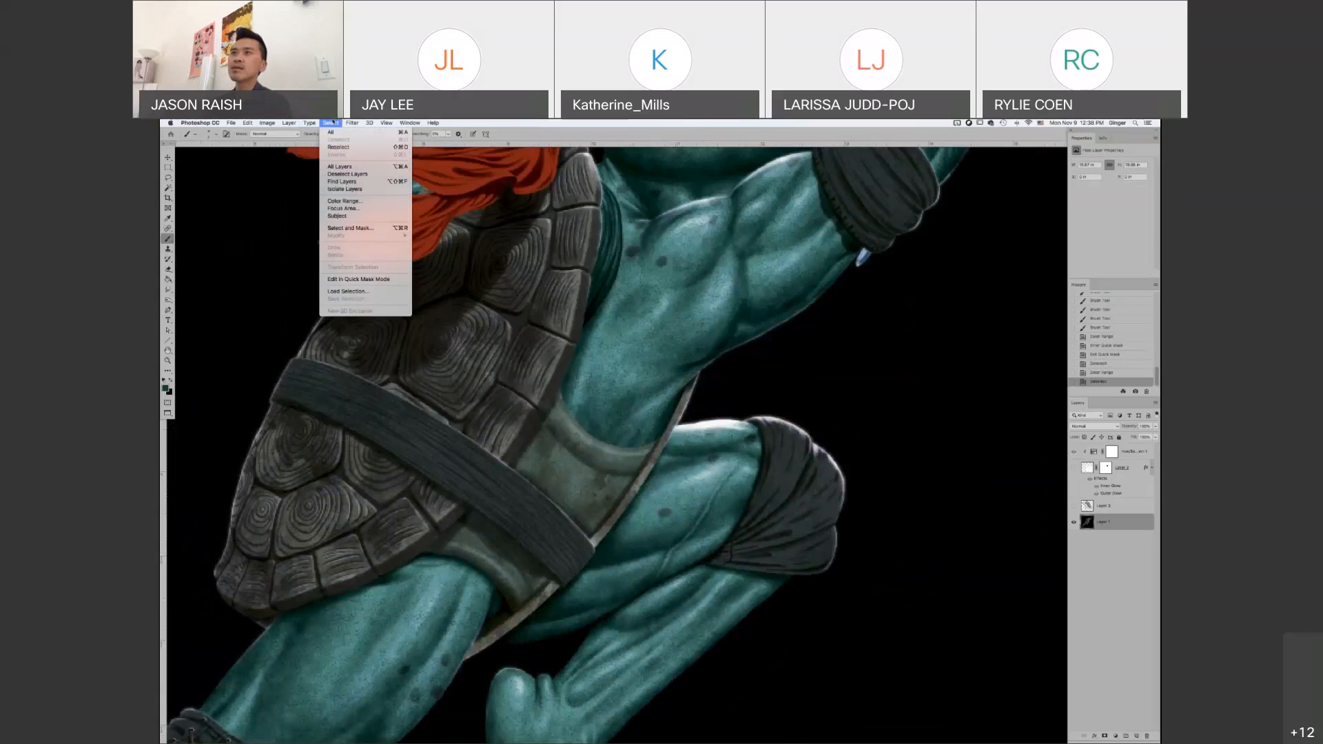
click(353, 201)
key(shift)
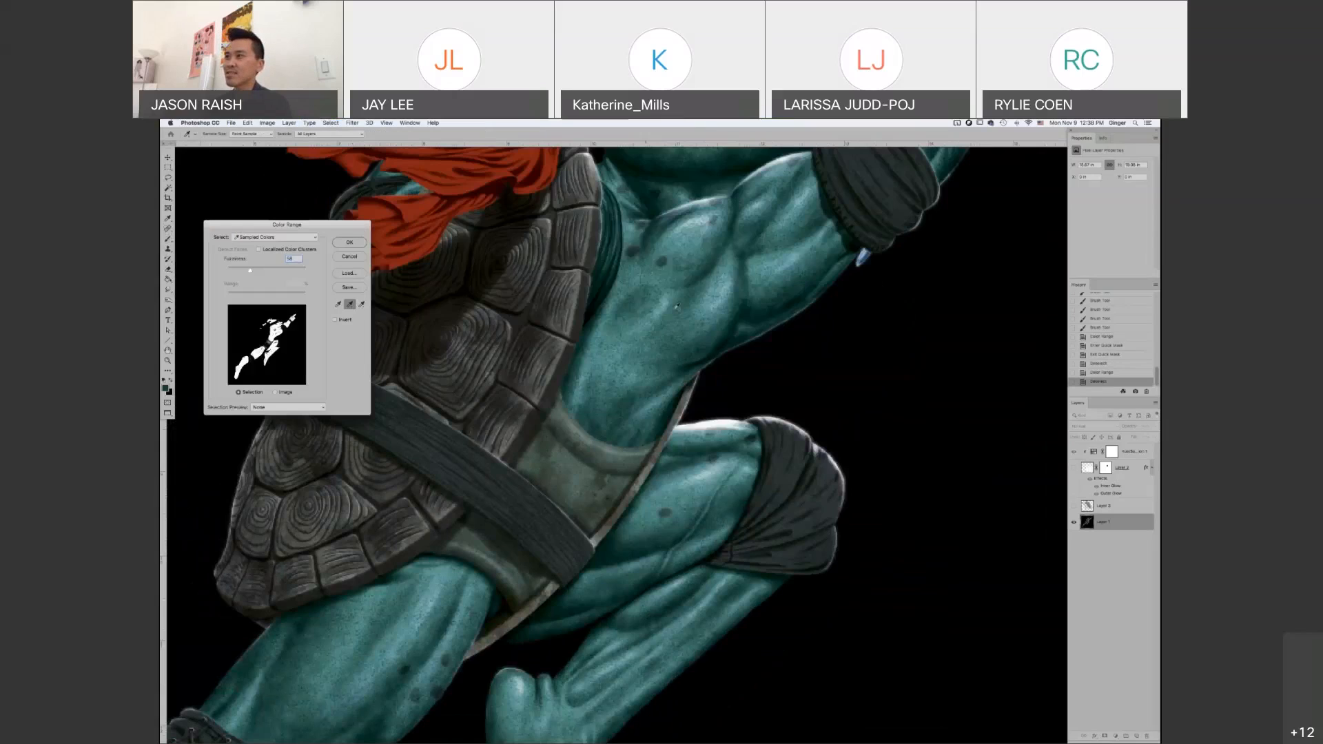
shift+click(691, 221)
shift+click(694, 221)
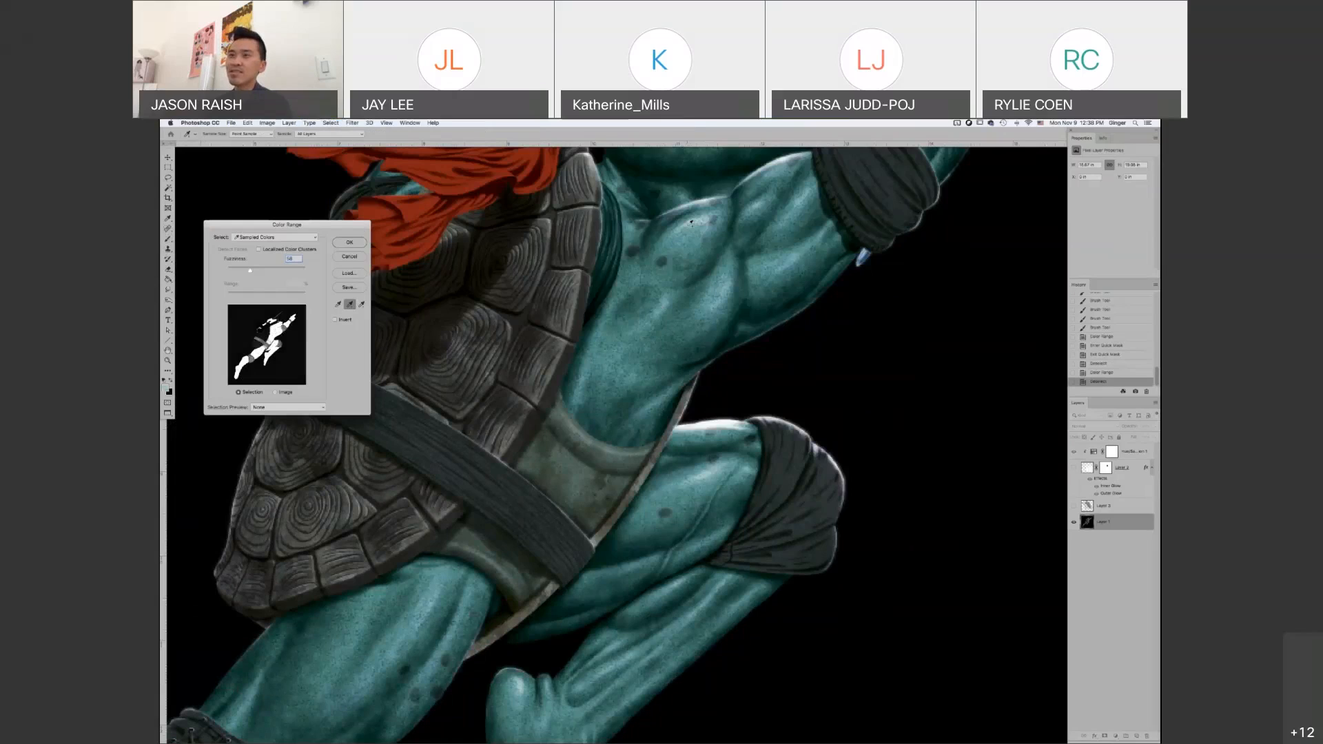
key(super+z)
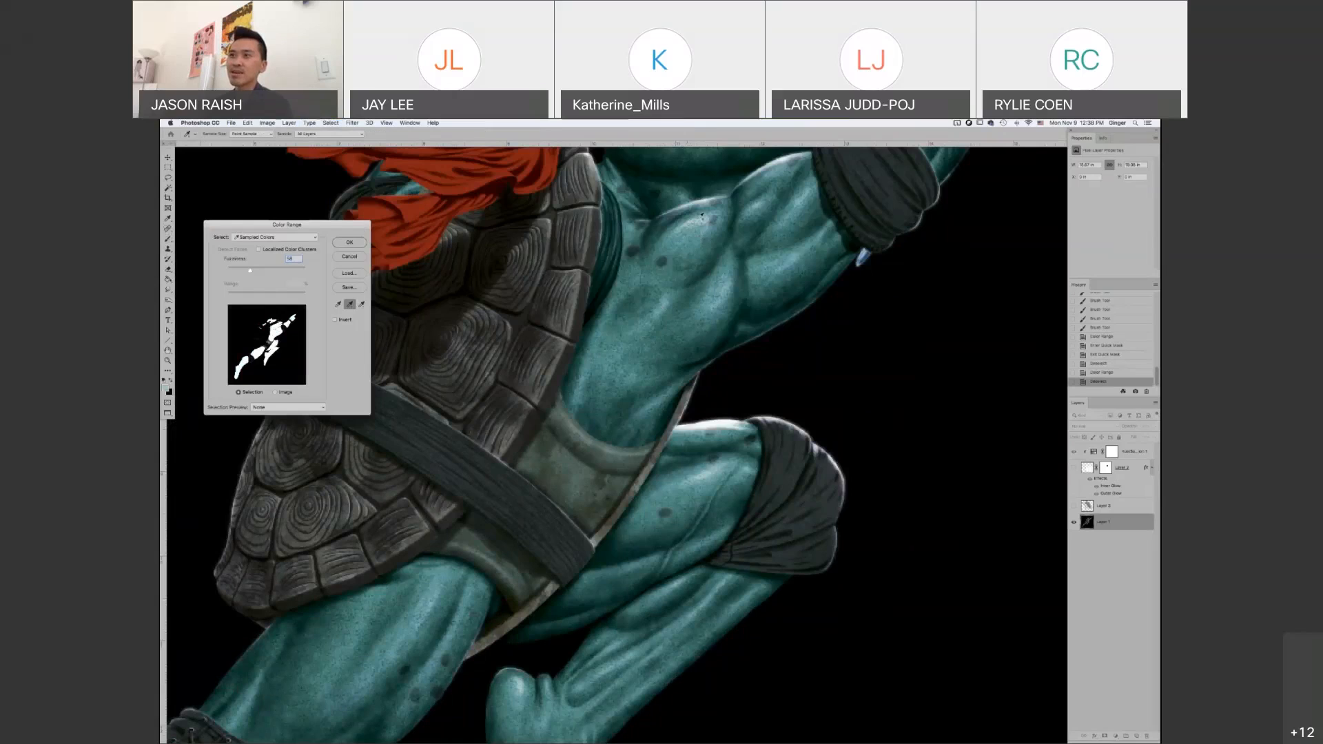
click(705, 219)
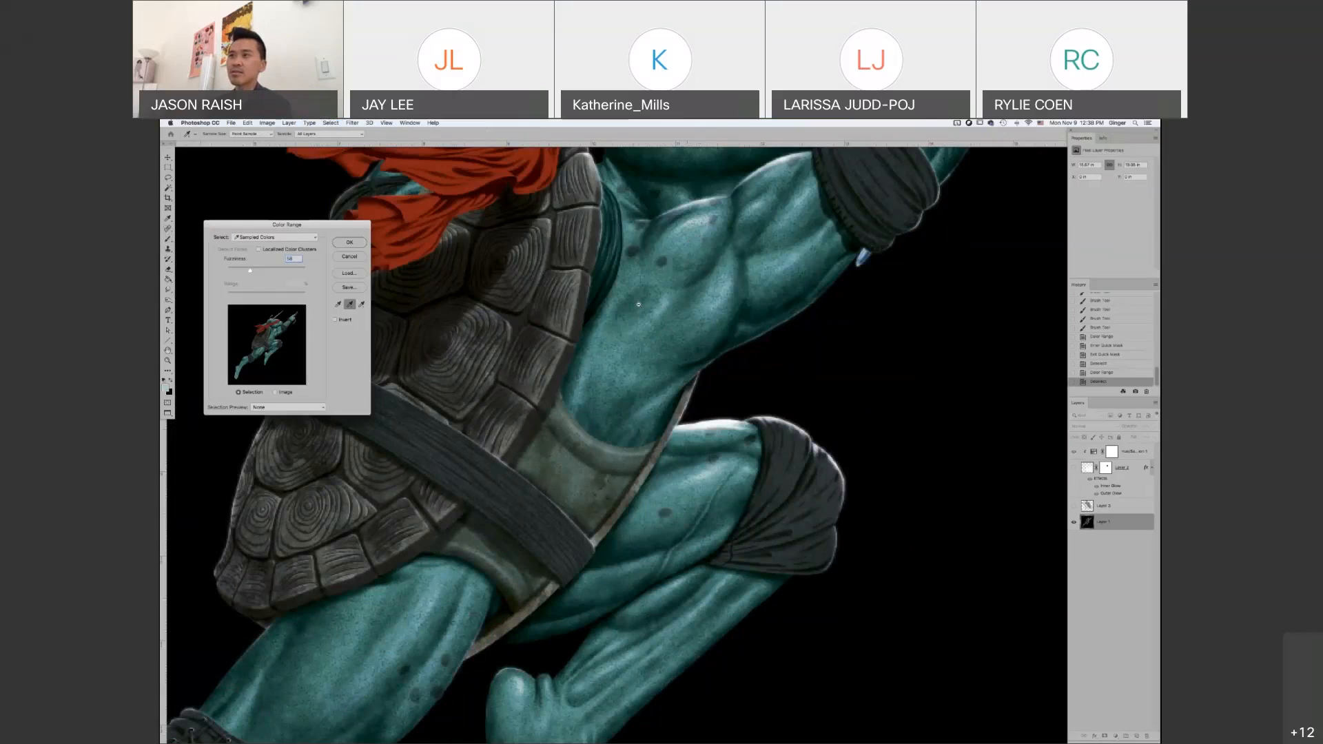
scroll(638, 303, down, 3)
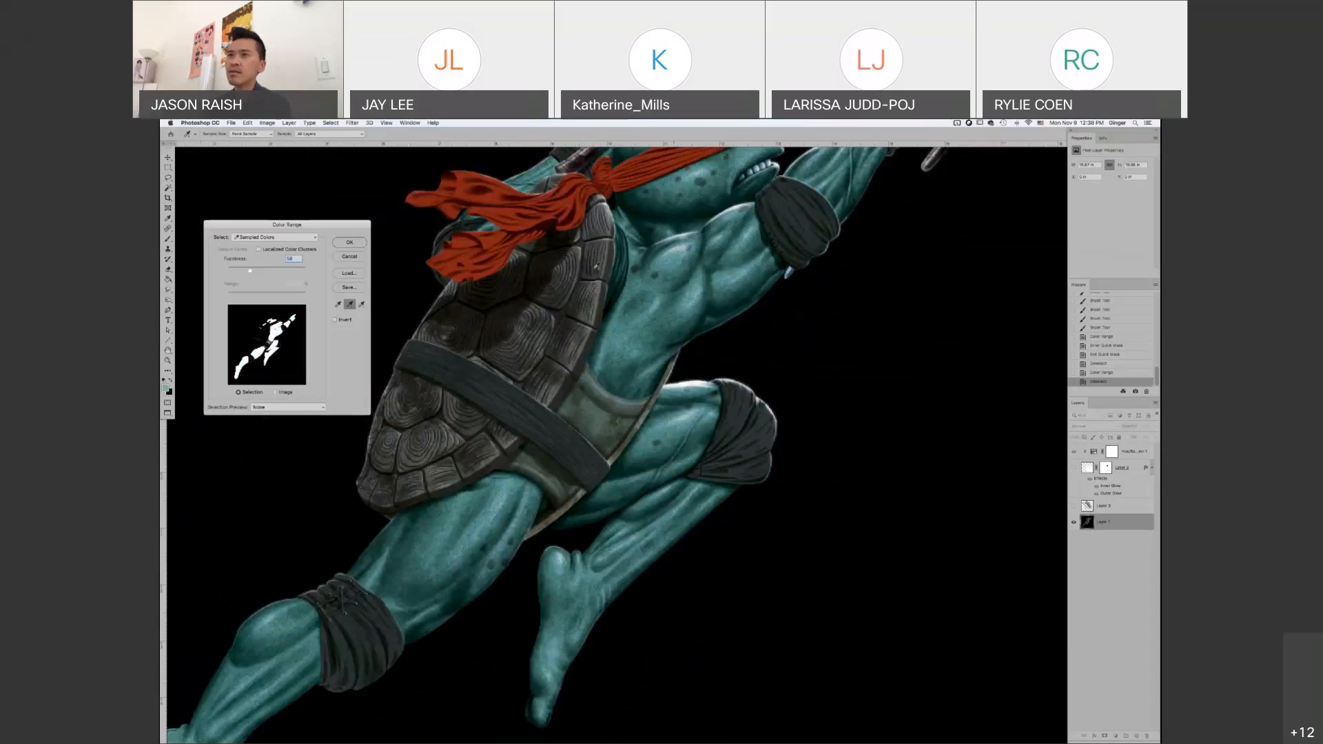
key(Return)
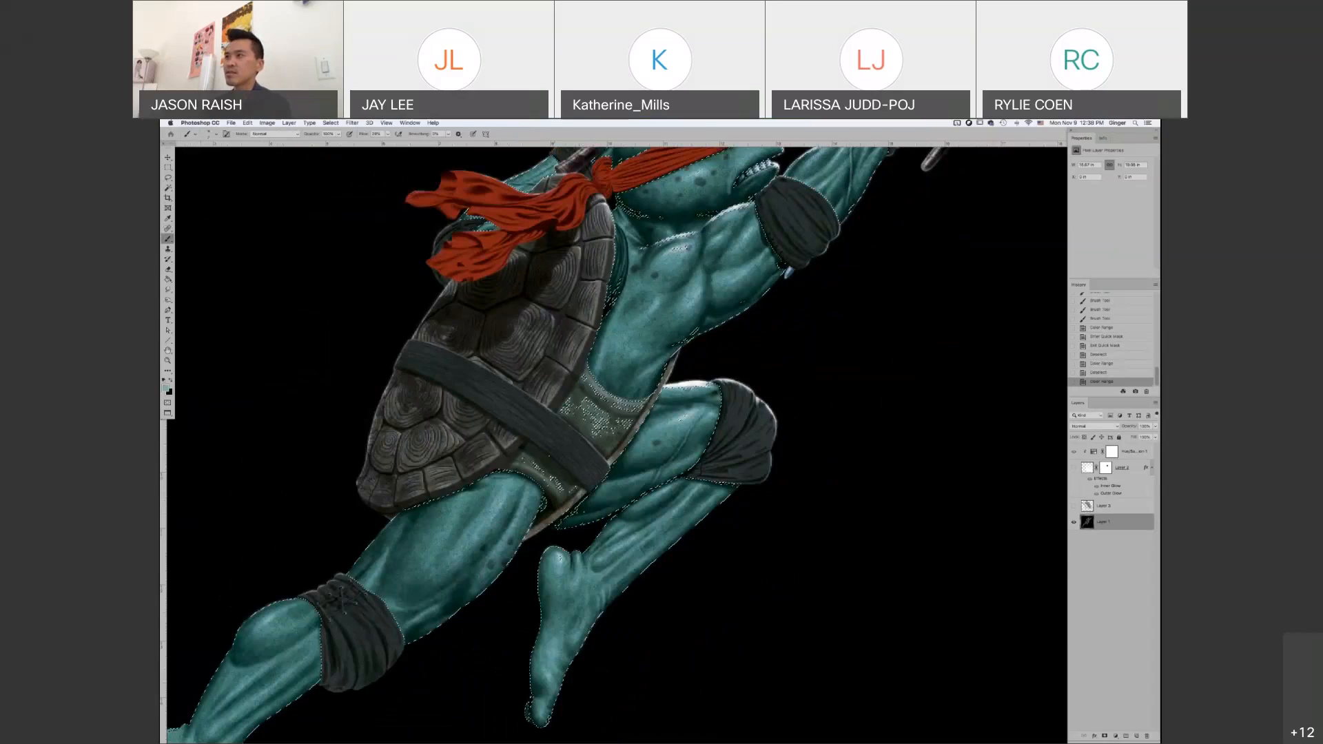
Add a Hue/Saturation adjustment layer masked to the skin selection and clipped to Layer 1
key(super+minus)
drag(742, 280, 728, 295)
super+click(728, 295)
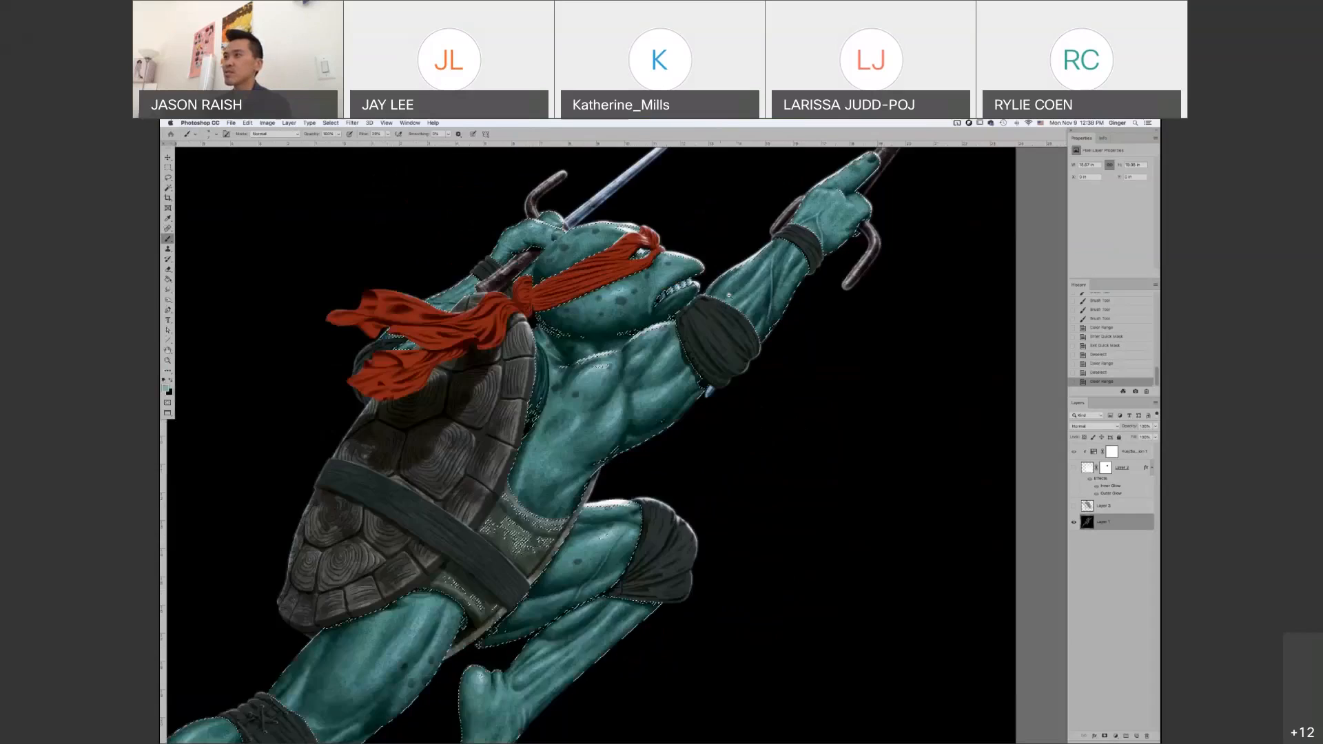
key(super+minus)
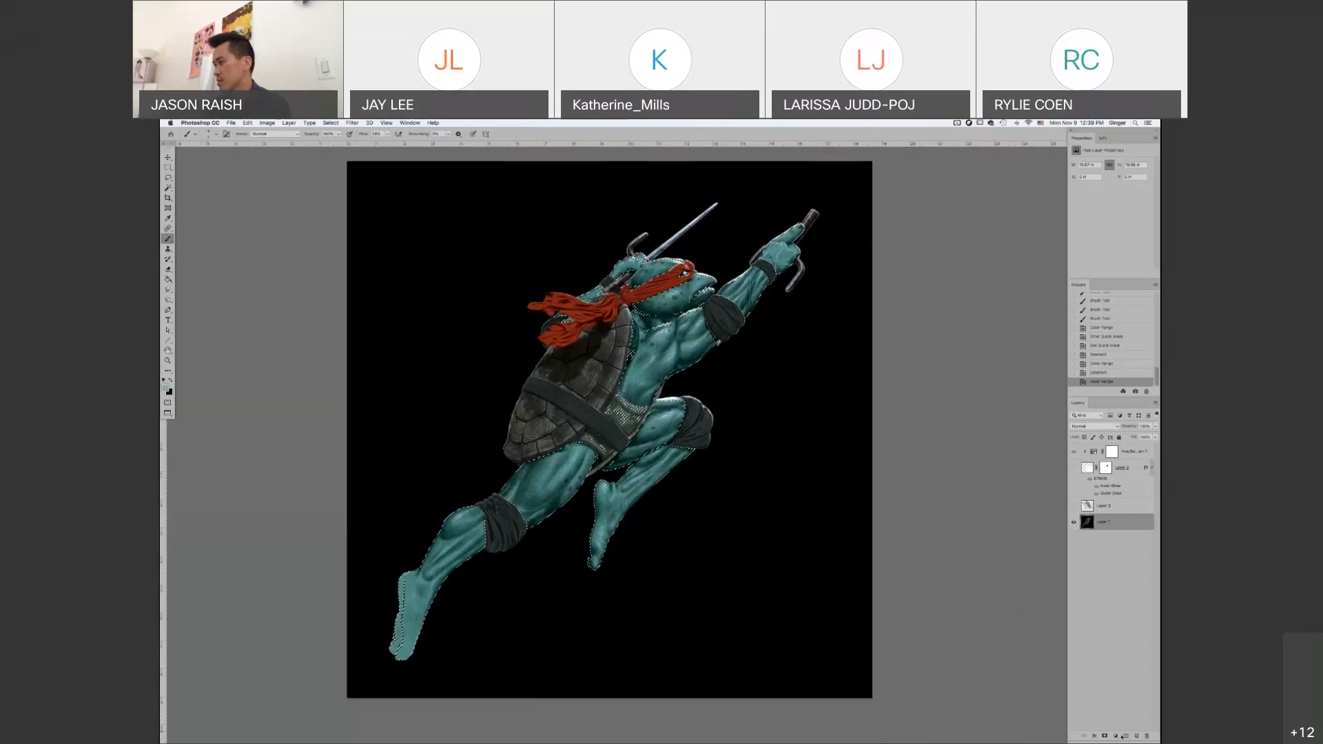
click(1116, 736)
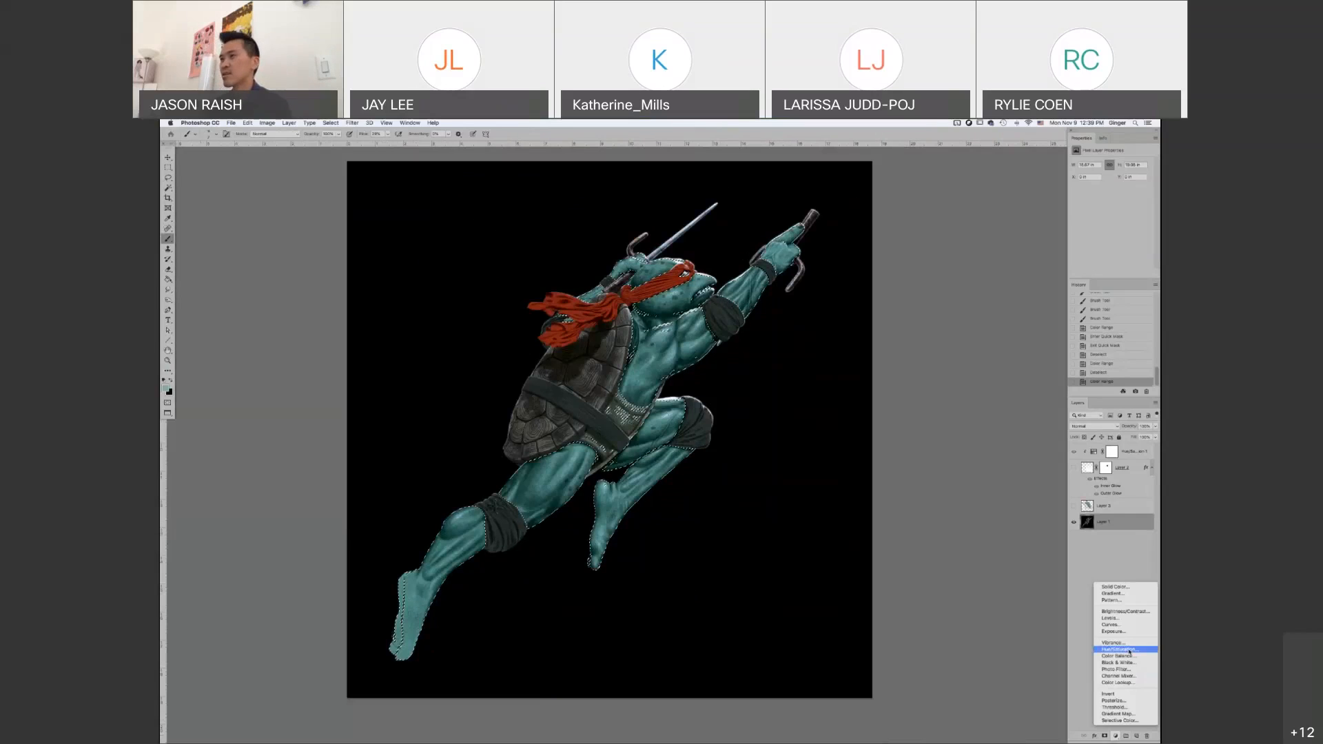
click(1129, 650)
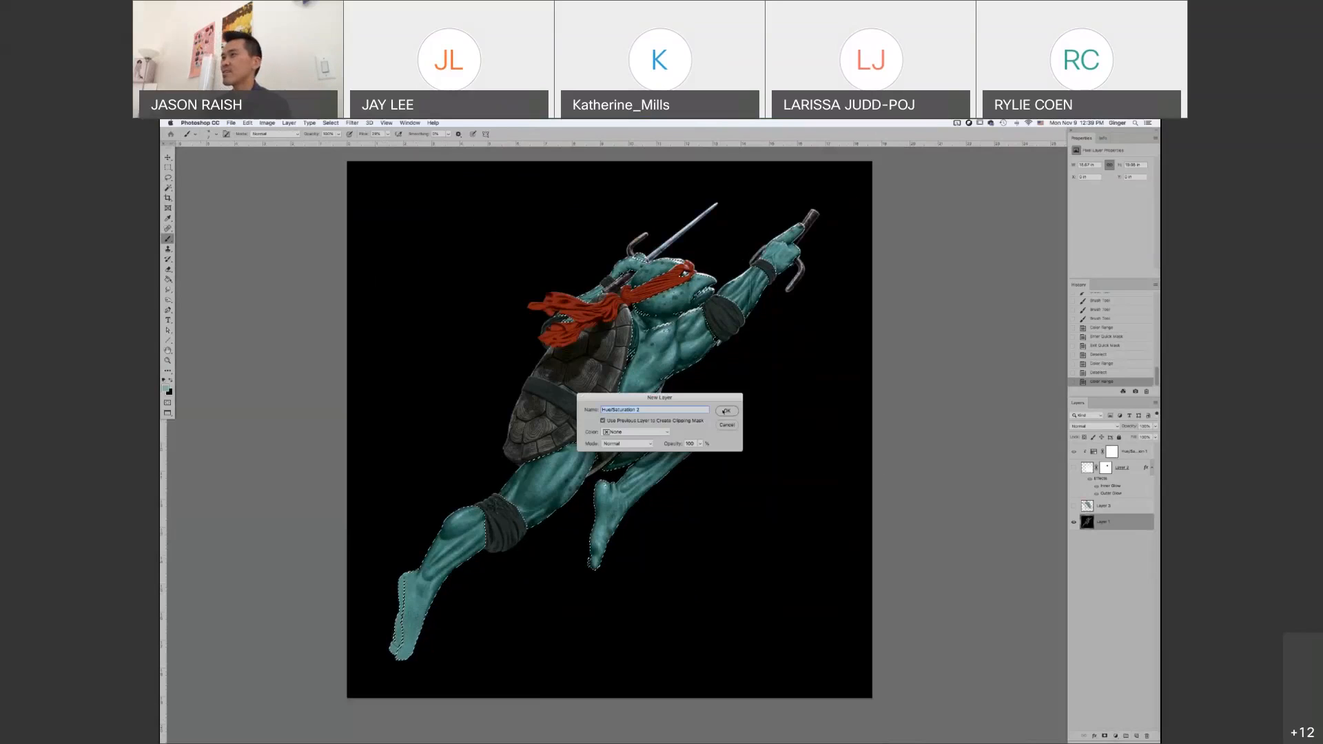
click(725, 411)
Shift the adjustment layer's hue to turn the turtle's skin red and raise its saturation
drag(1108, 195, 1072, 200)
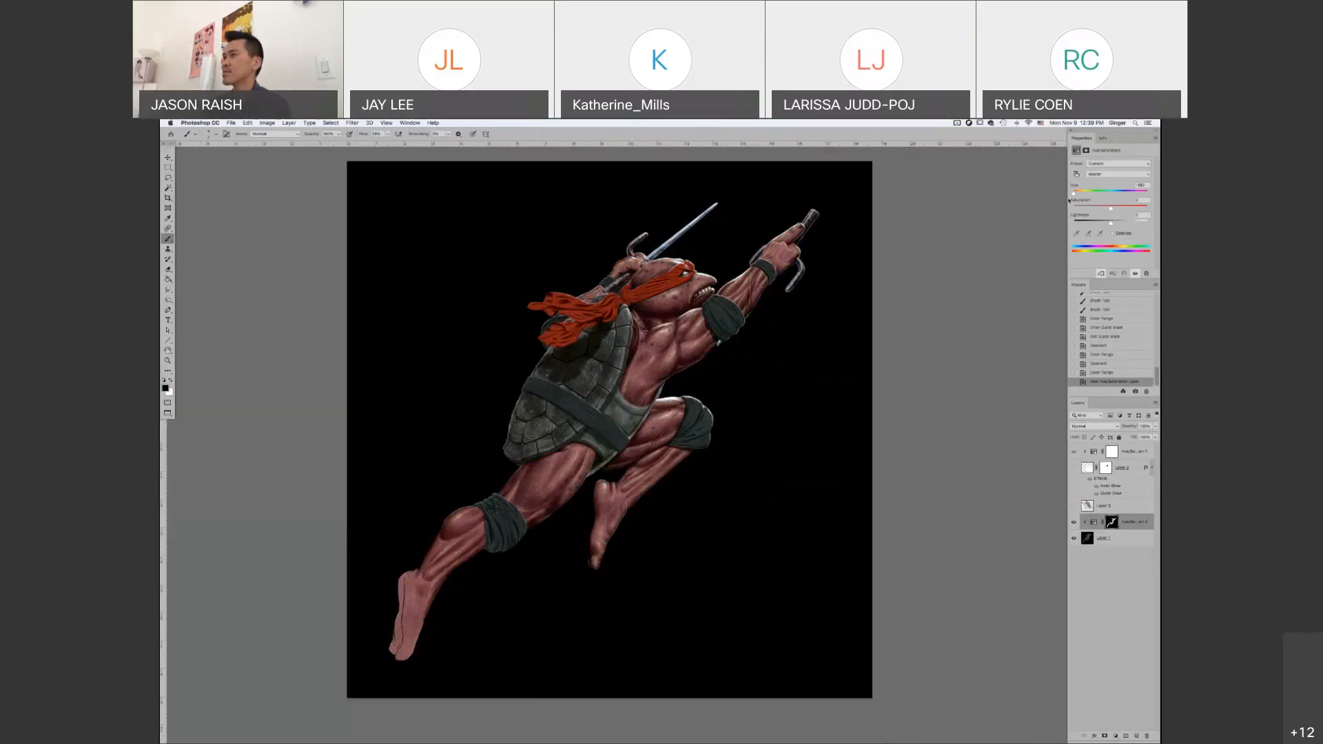
click(1127, 206)
drag(1142, 194, 1150, 196)
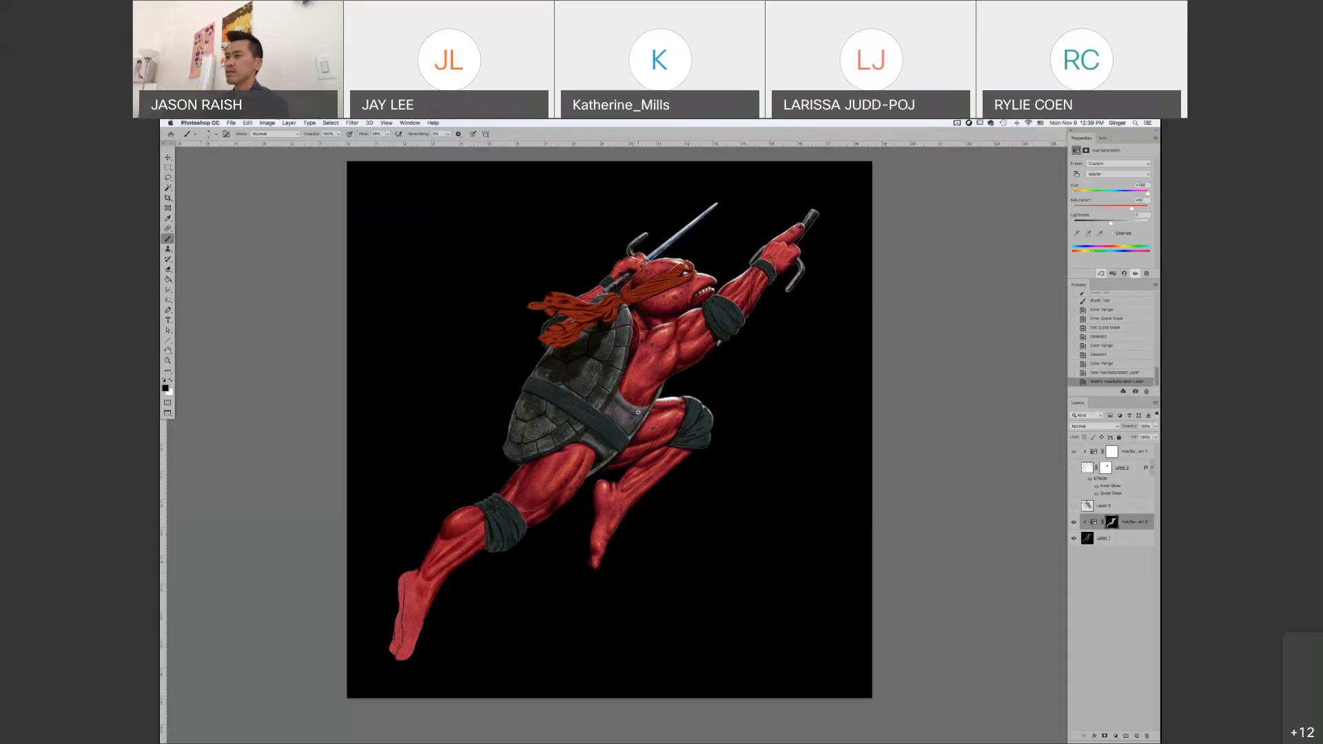
scroll(637, 412, up, 3)
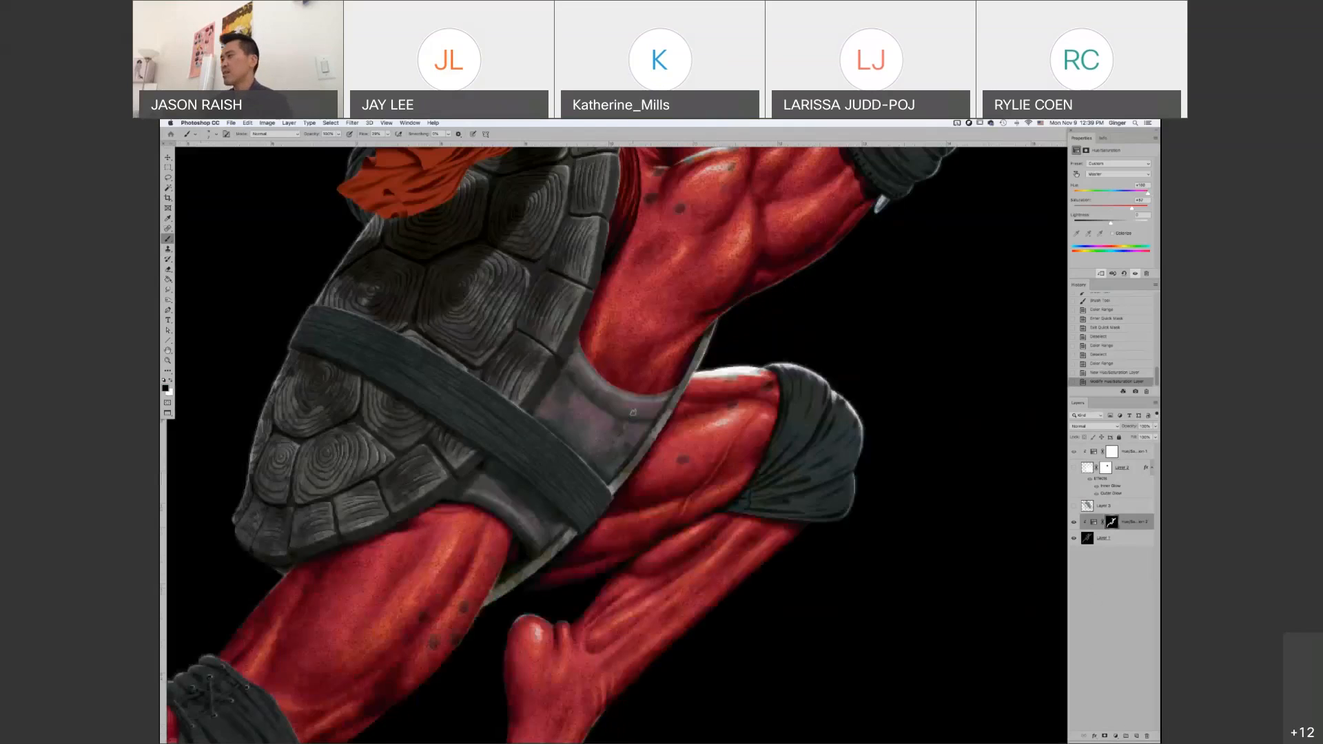
Paint black with an enlarged brush on the Hue/Saturation layer's mask to remove the tint from the smooth shell edge on both sides of the belt
click(1111, 522)
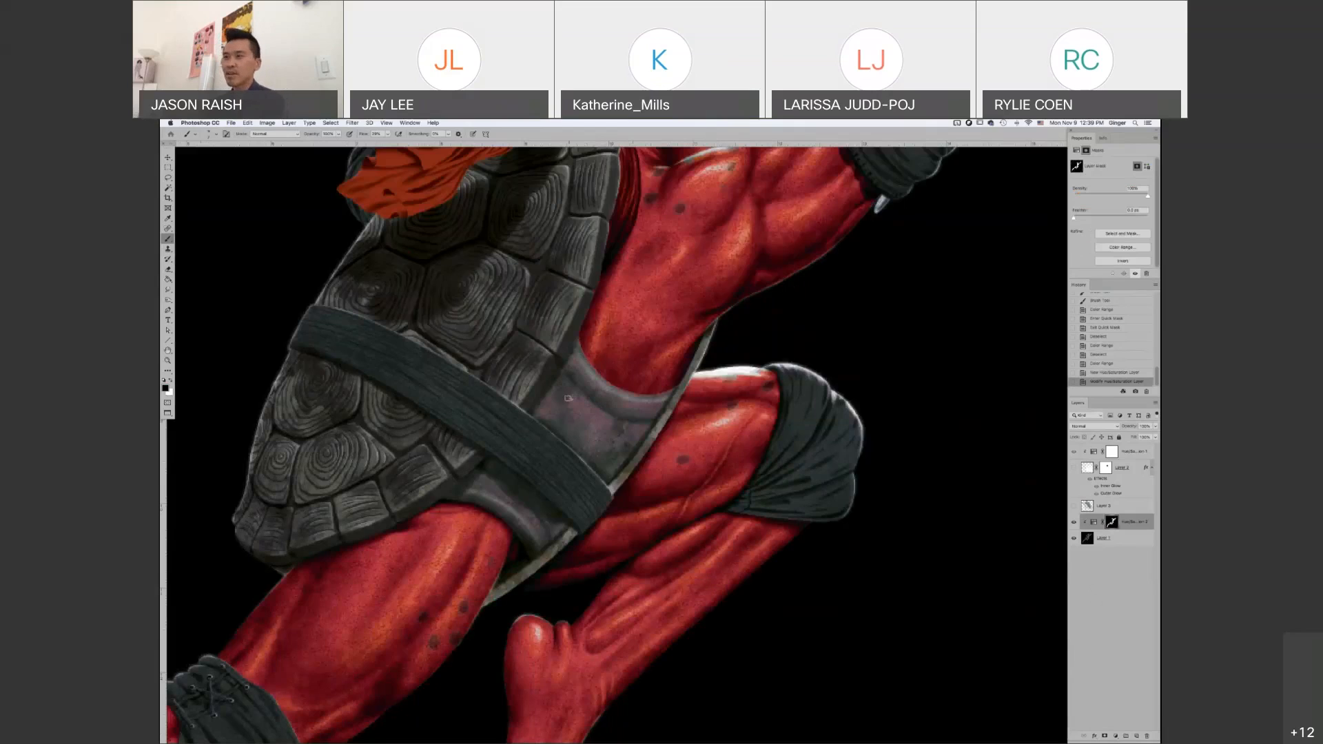
key(bracketright)
key(bracketright)
key(bracketright)
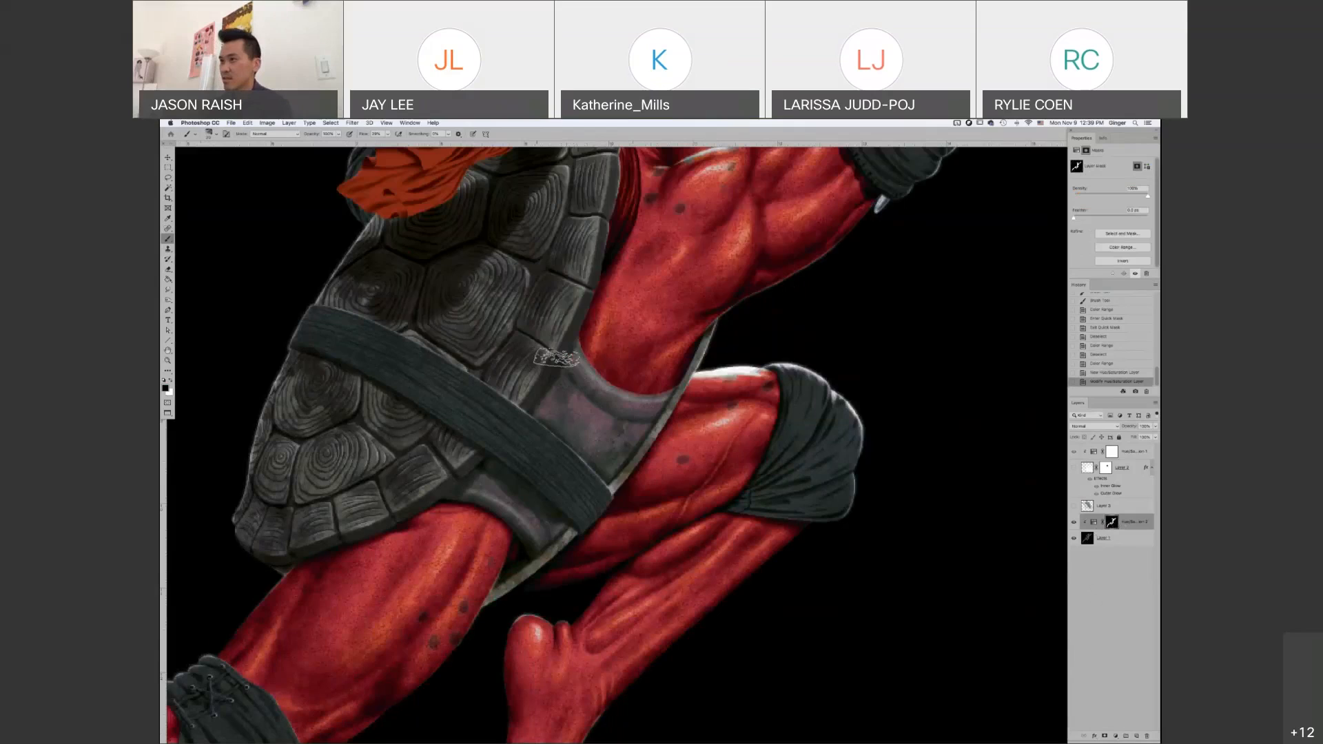
mouse_move(565, 366)
mouse_down()
mouse_move(634, 409)
mouse_move(661, 405)
mouse_move(602, 449)
mouse_move(615, 445)
mouse_up()
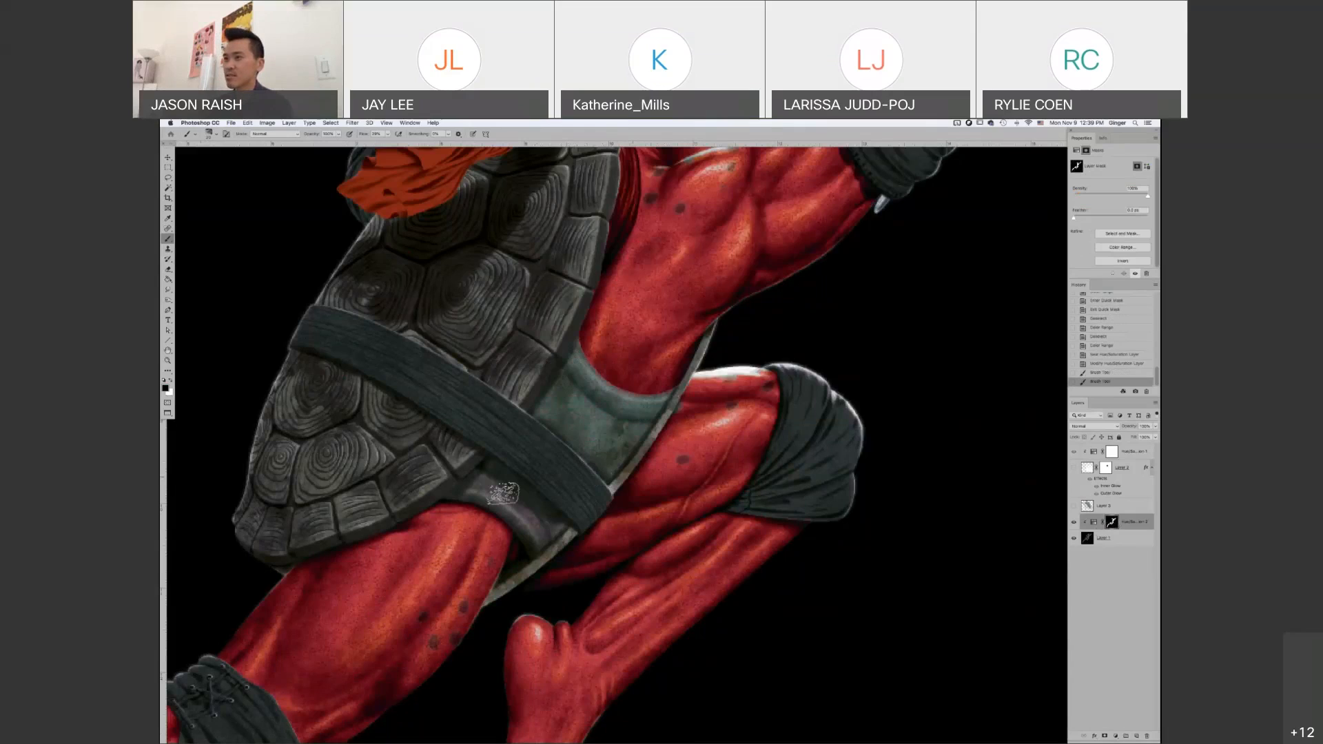
mouse_move(503, 494)
mouse_down()
mouse_move(564, 515)
mouse_move(545, 537)
mouse_up()
drag(544, 537, 482, 479)
alt+click(601, 450)
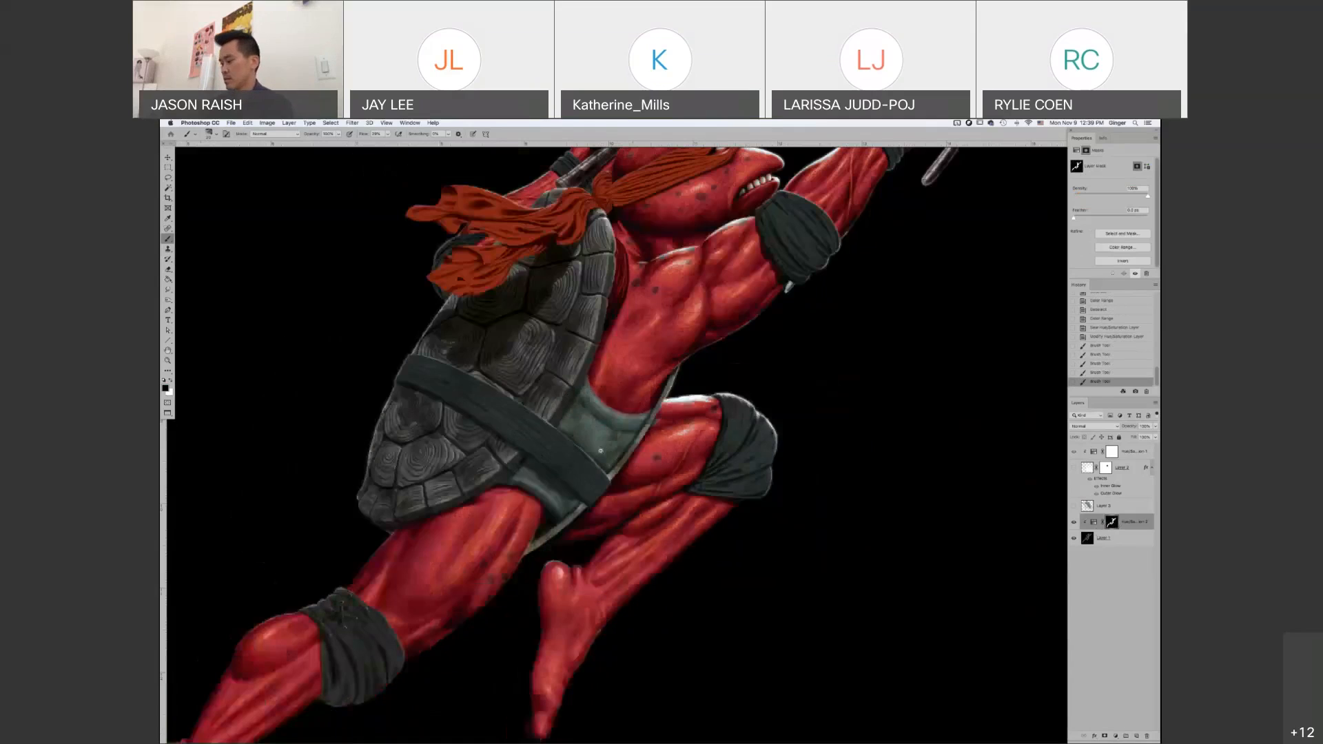
key(super+0)
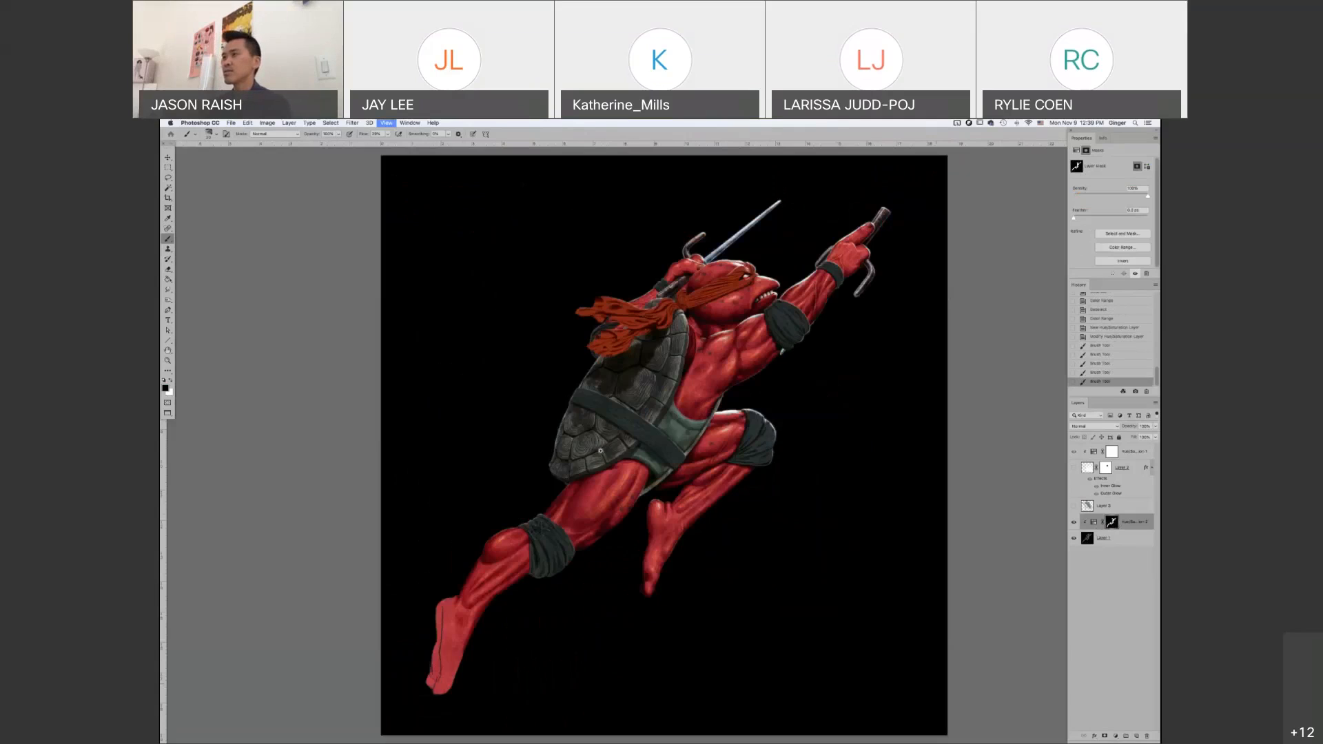
drag(919, 470, 874, 465)
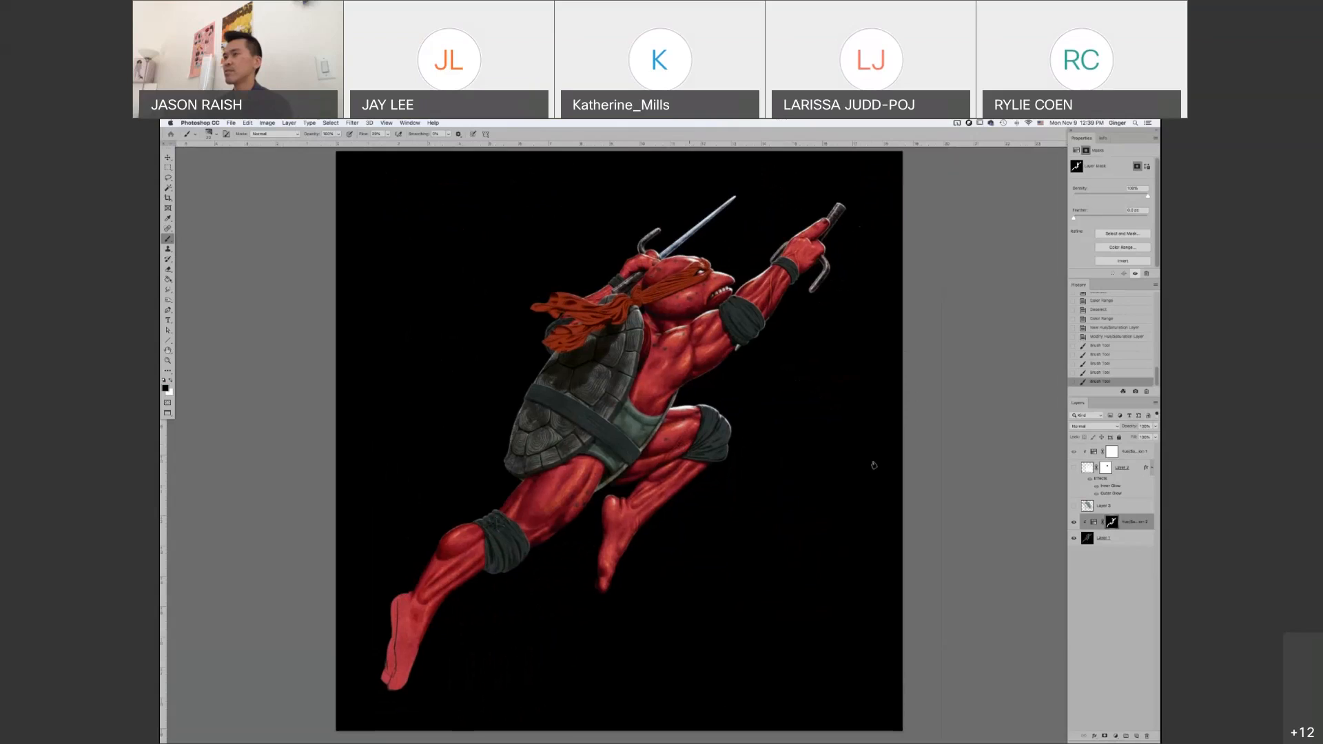